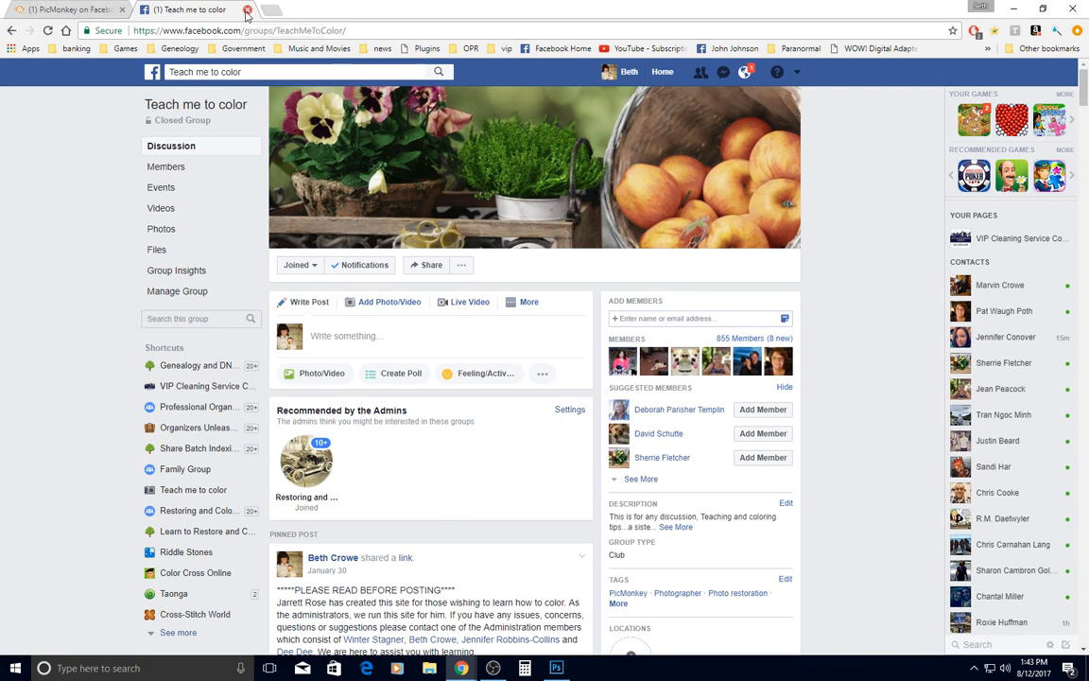
Switch to the PicMonkey editor and close the finished scrapbook page without saving its changes
left_click(66, 11)
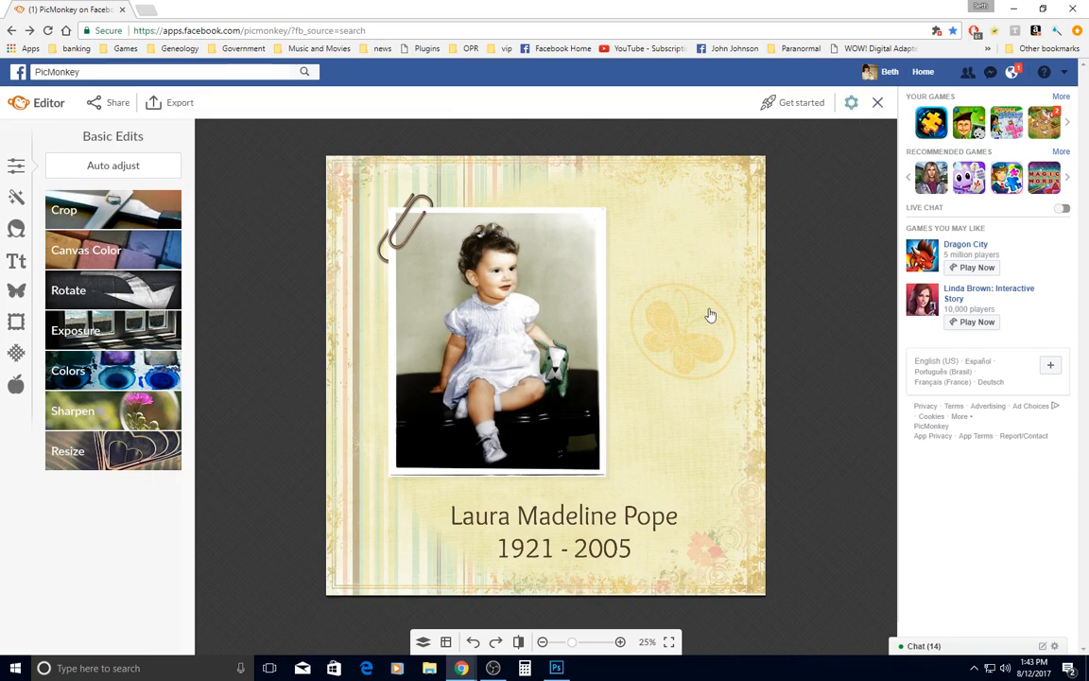
left_click(879, 104)
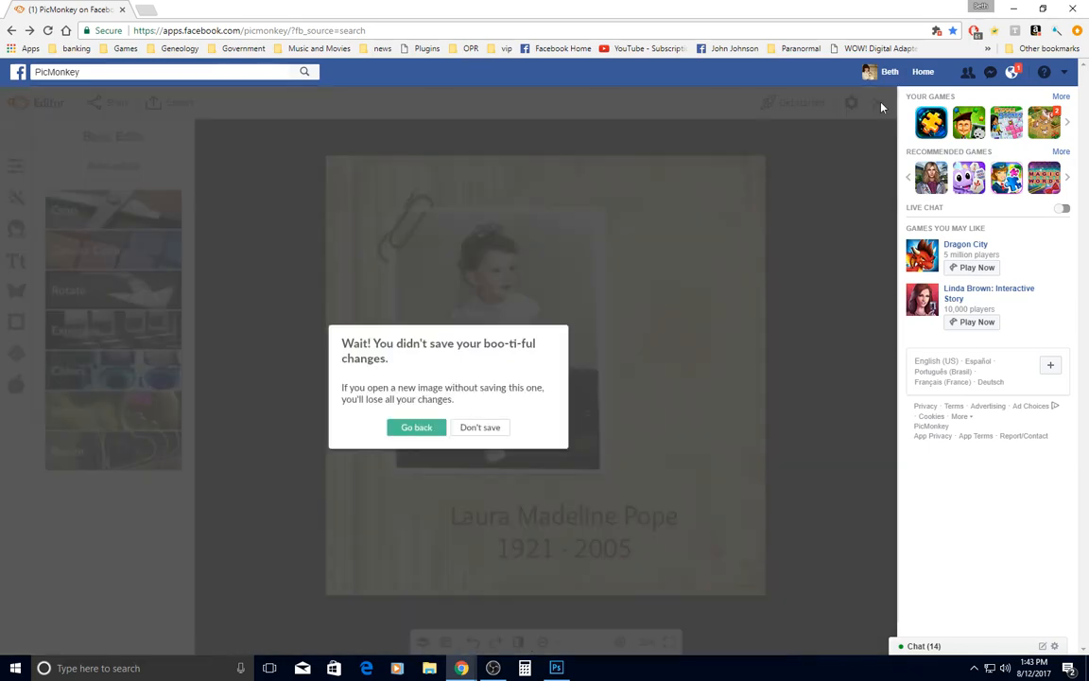
left_click(477, 427)
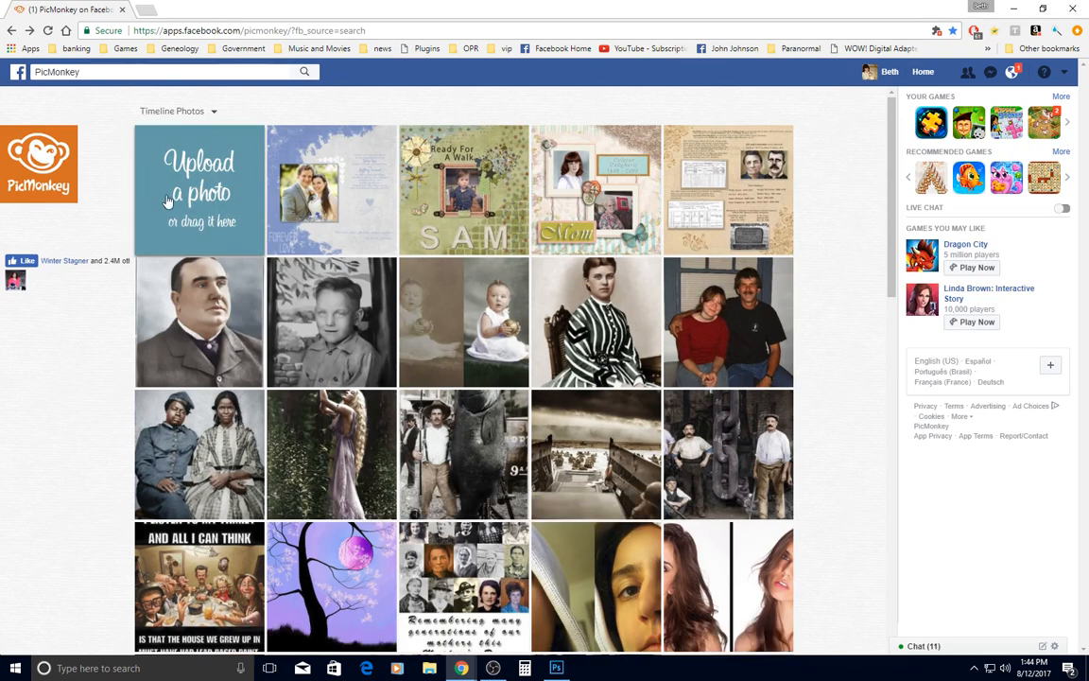
Upload RPENN_expressyourself-bg6 from the Digital Scrapbook folder's RPENN_expressyourself Backgrounds as the base image
left_click(192, 185)
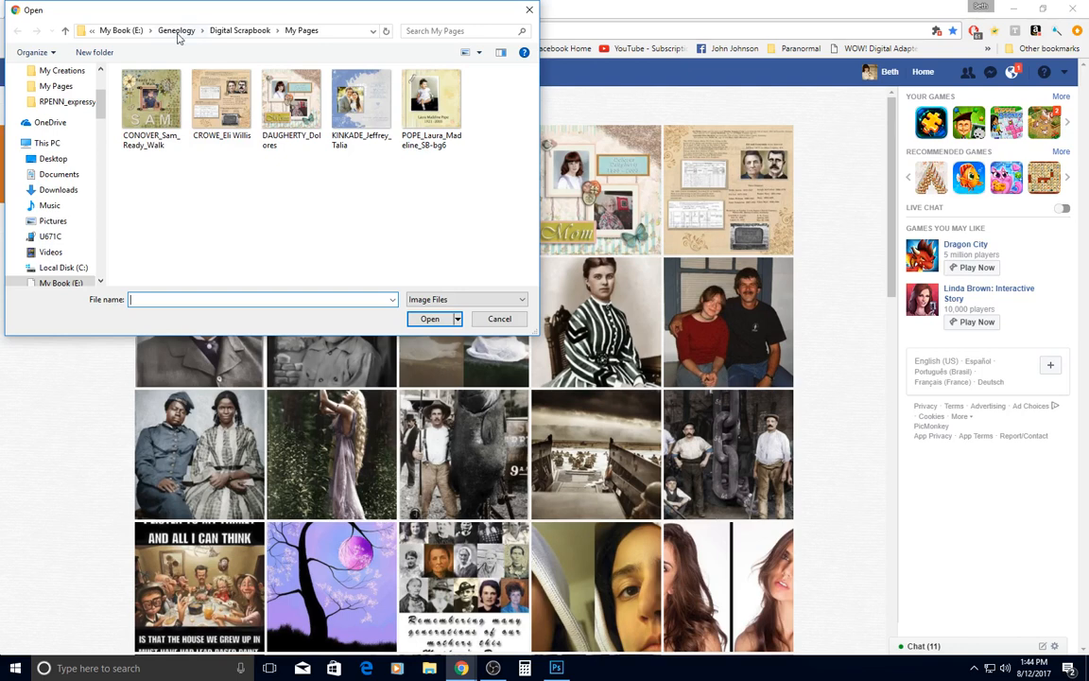
left_click(237, 30)
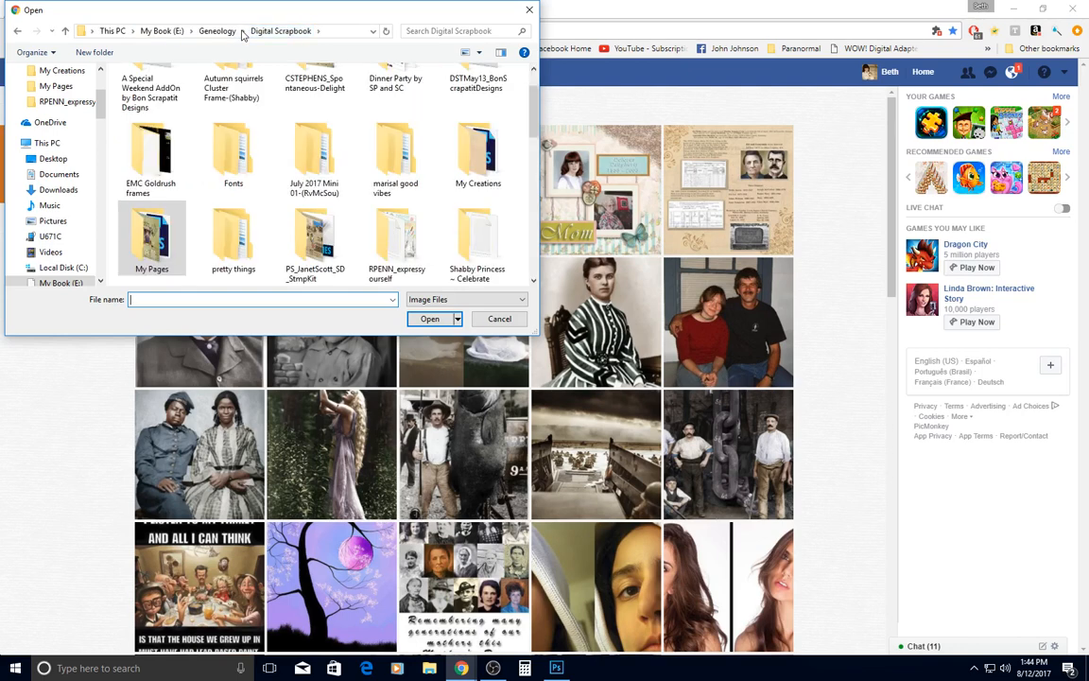
scroll(338, 190, "up", 1)
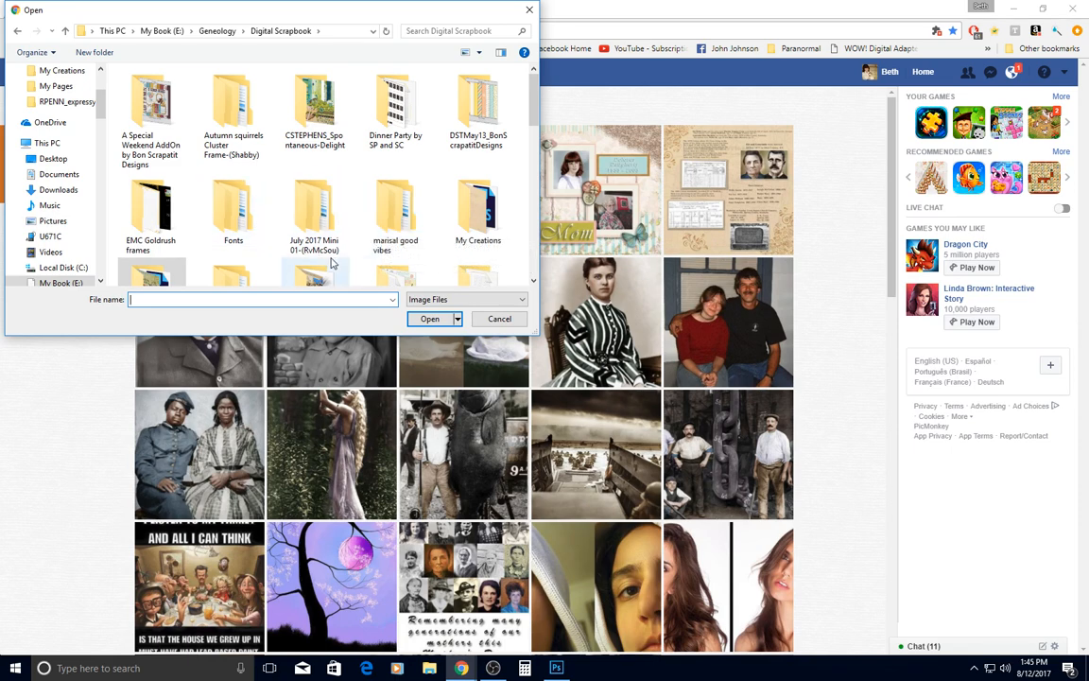
scroll(333, 265, "down", 3)
scroll(334, 265, "down", 1)
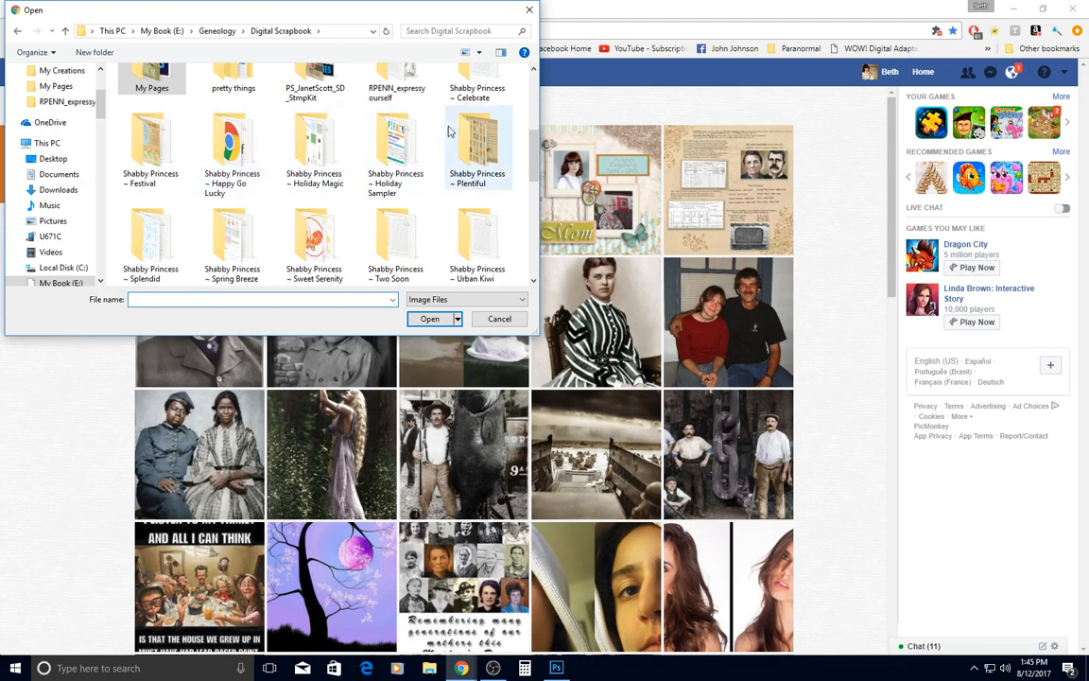
double_click(395, 95)
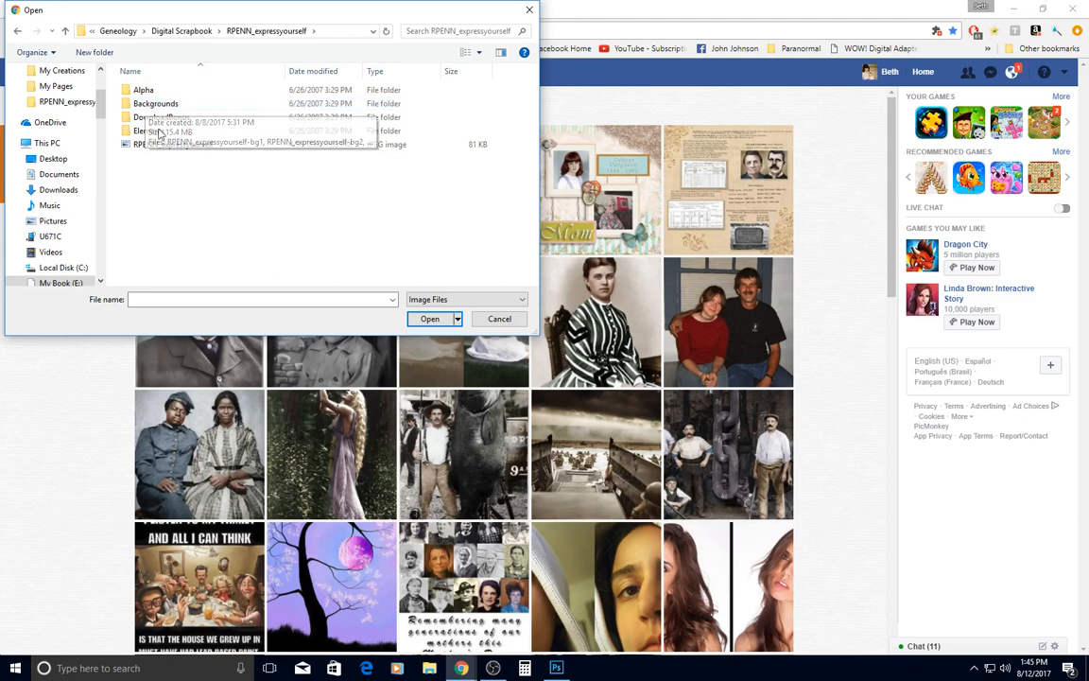
double_click(157, 105)
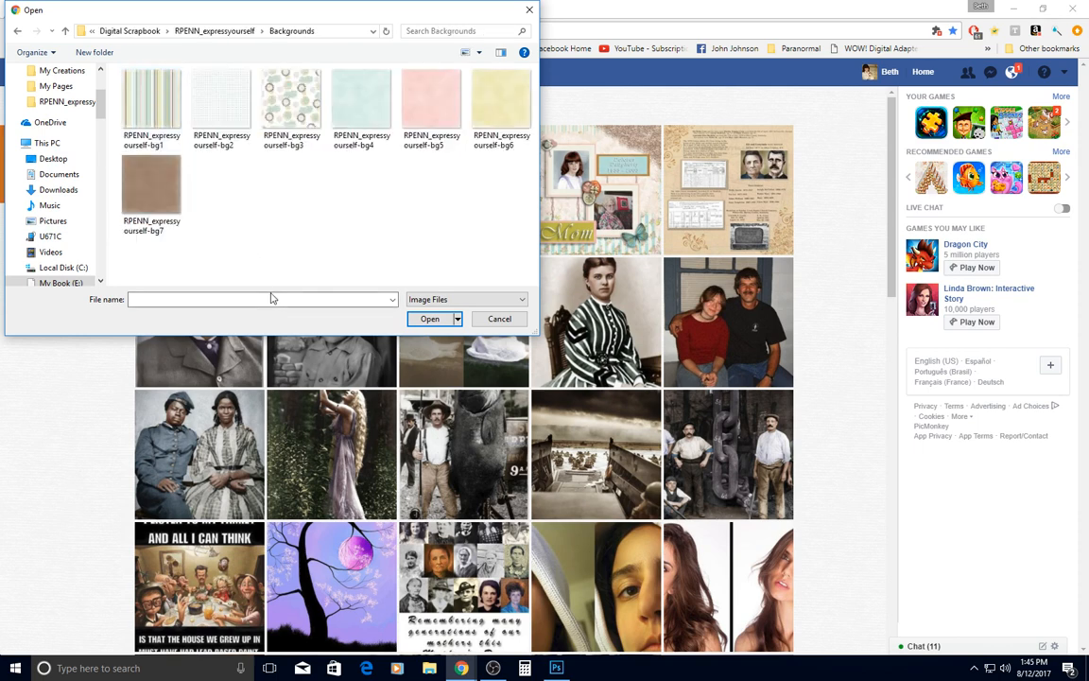
double_click(502, 100)
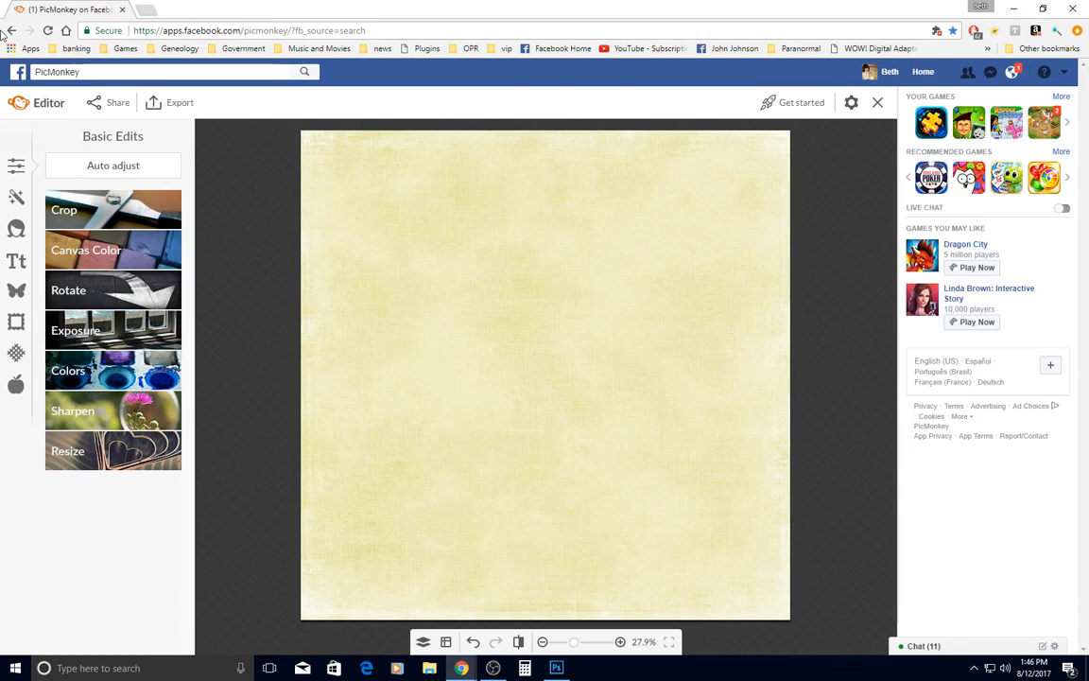
Add the striped image RPENN_expressyourself-bg1 from the computer as an overlay on the yellow background
left_click(16, 293)
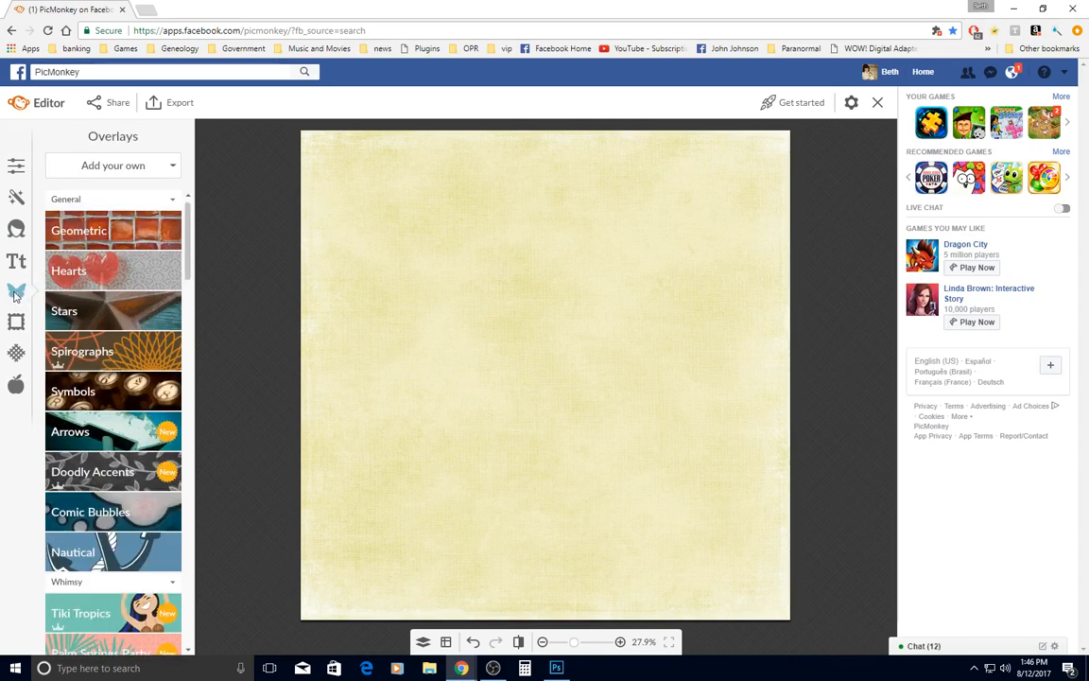
left_click(134, 169)
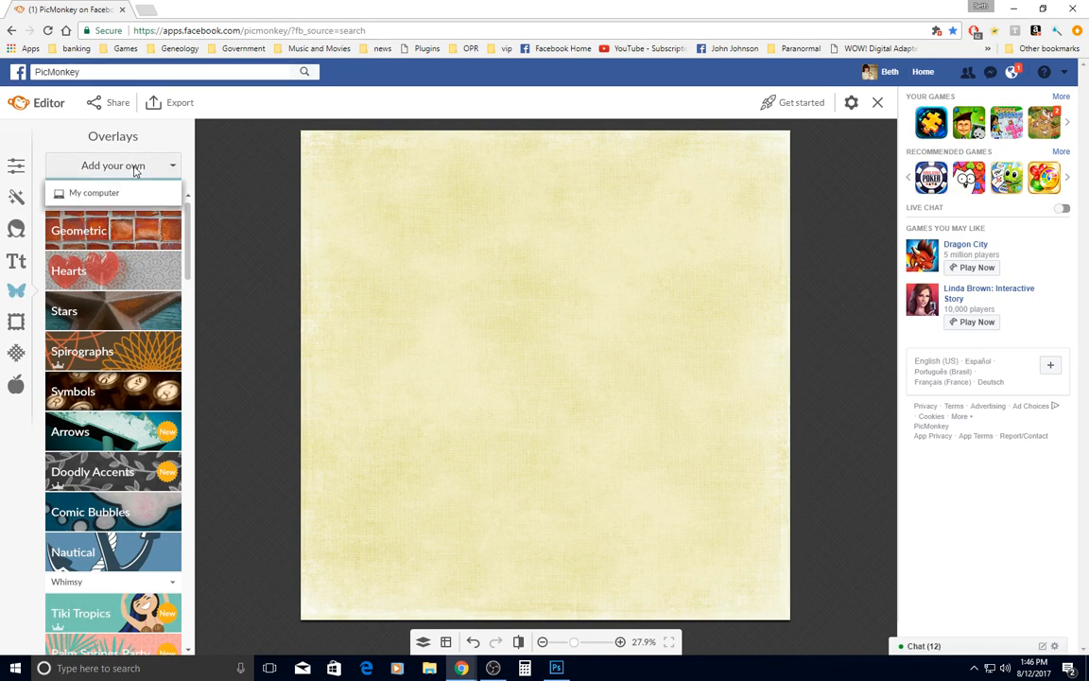
left_click(86, 194)
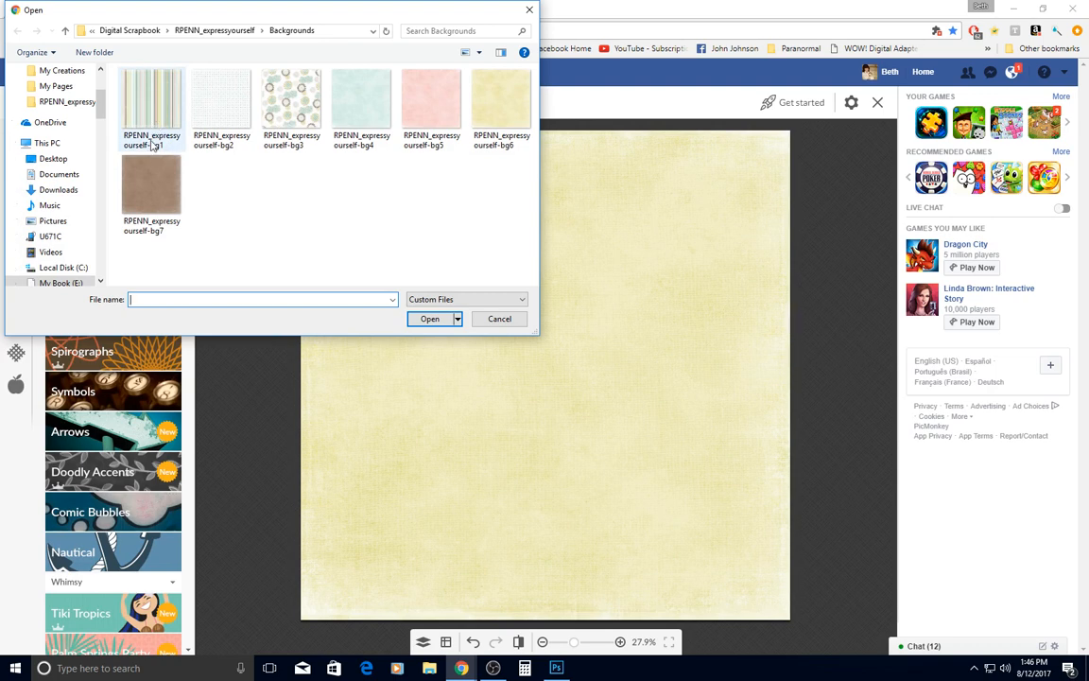
double_click(152, 107)
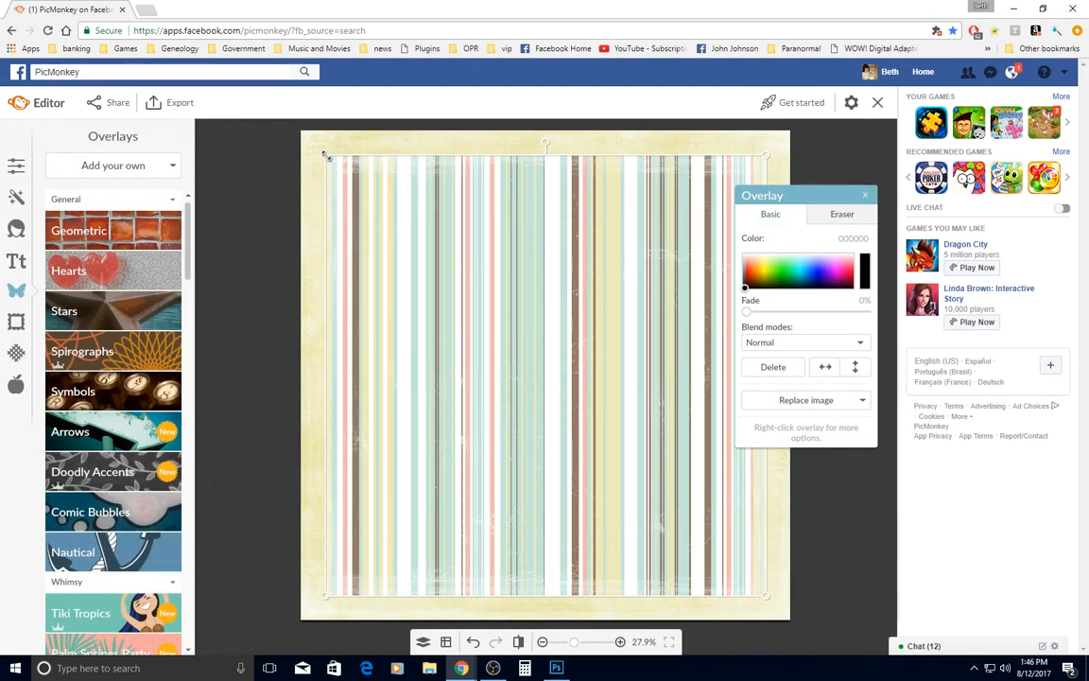
Enlarge and position the striped overlay to cover the whole canvas, and set its fade to 50%
left_click_drag(321, 153, 298, 129)
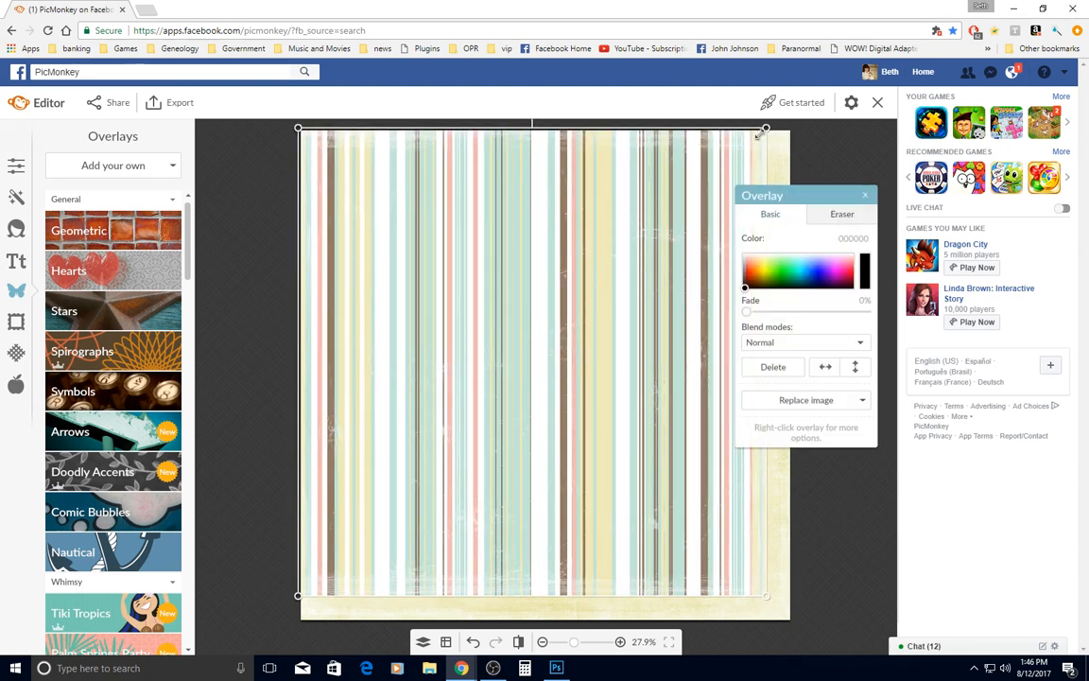
left_click_drag(768, 127, 793, 132)
left_click_drag(834, 197, 944, 293)
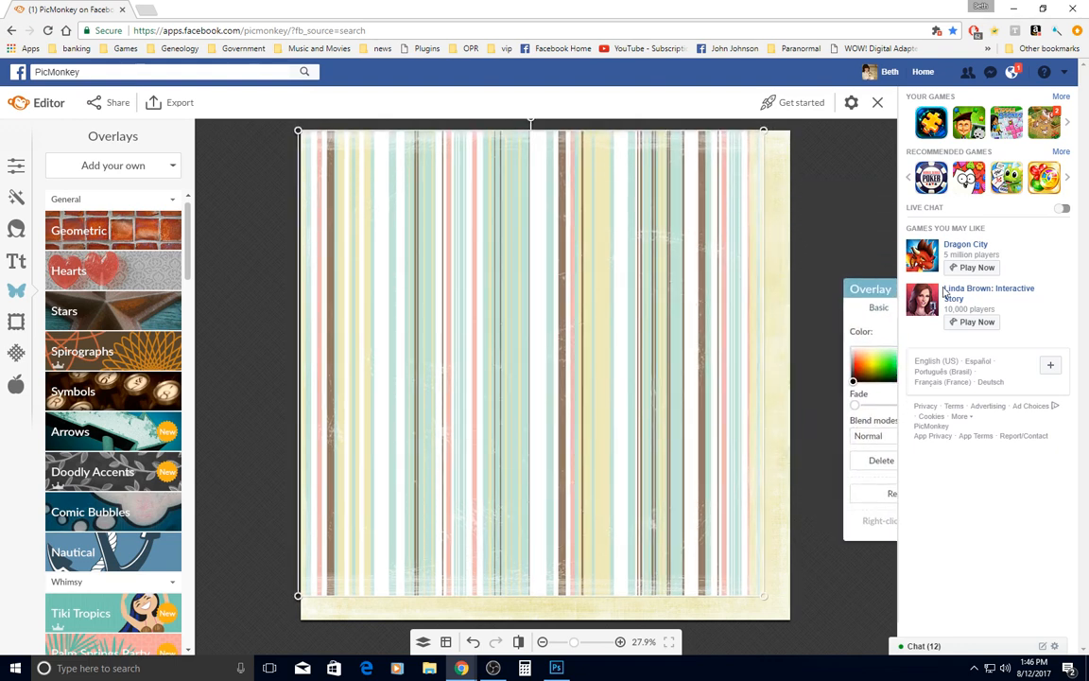
mouse_move(758, 333)
left_mouse_down()
mouse_move(791, 337)
mouse_move(775, 347)
left_mouse_up()
left_click(605, 602)
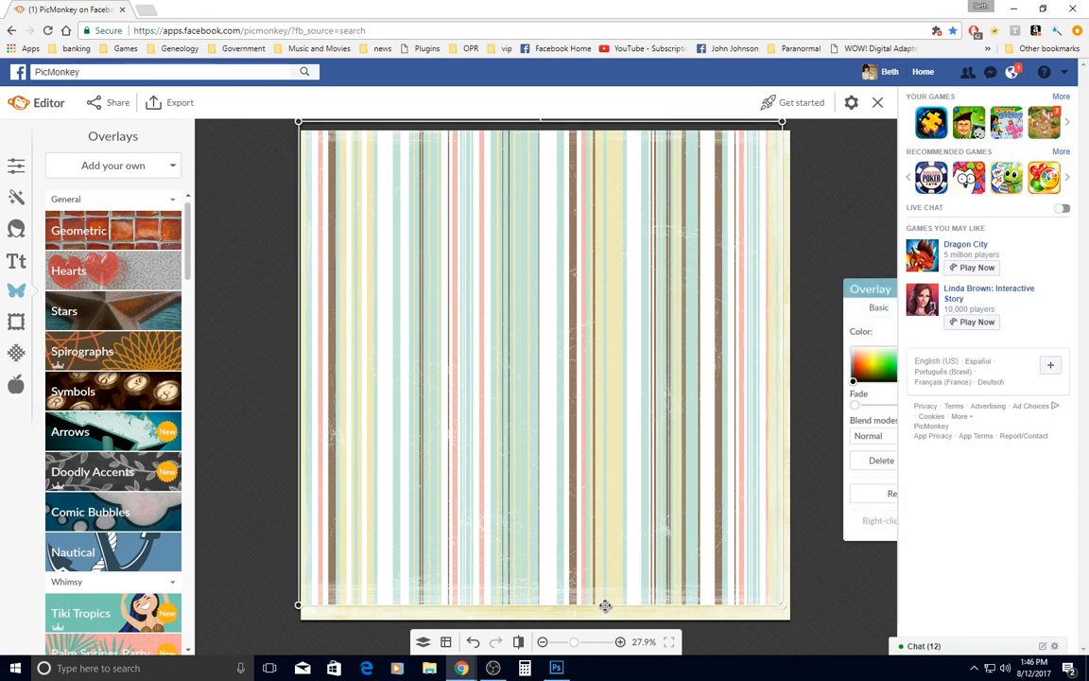
left_click_drag(606, 603, 605, 618)
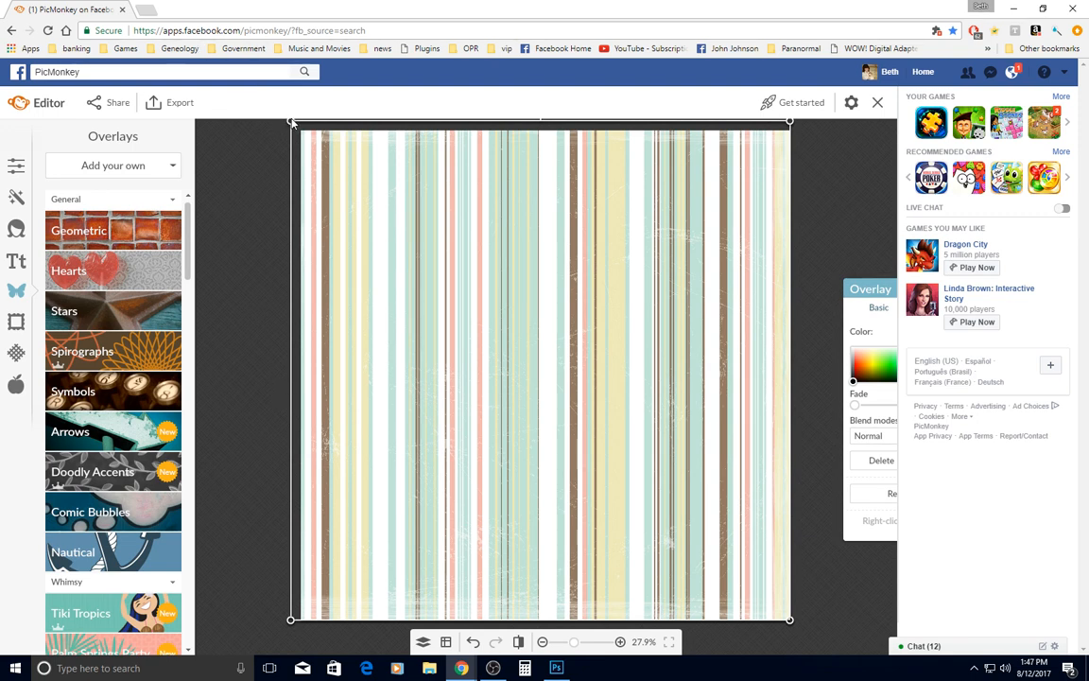
left_click_drag(296, 124, 299, 131)
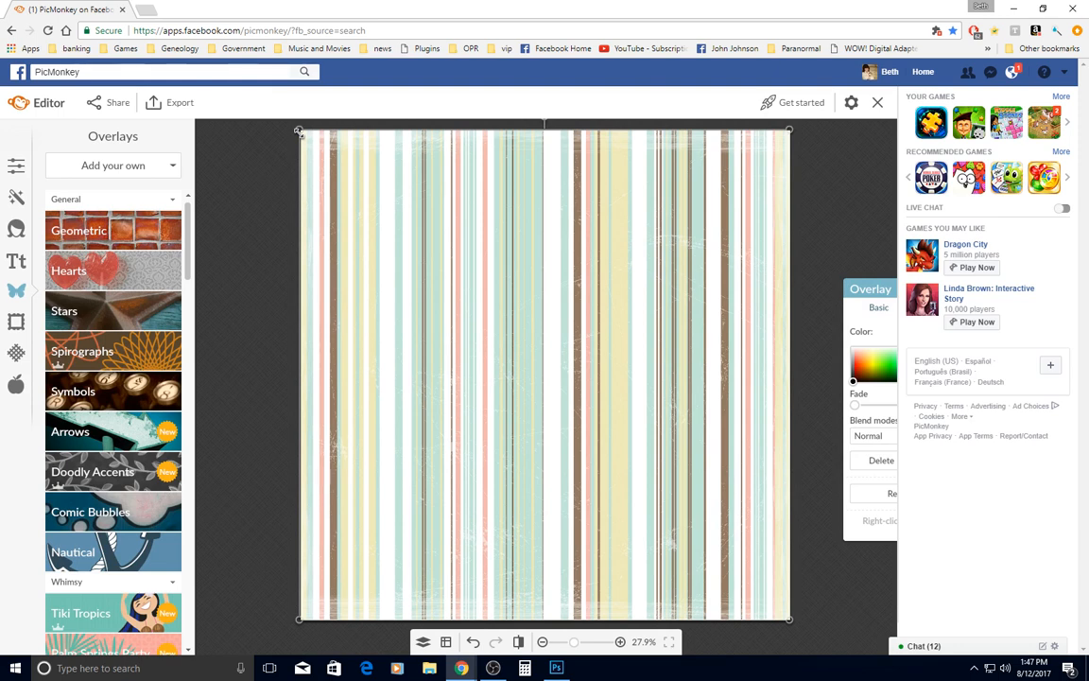
left_click_drag(874, 298, 762, 232)
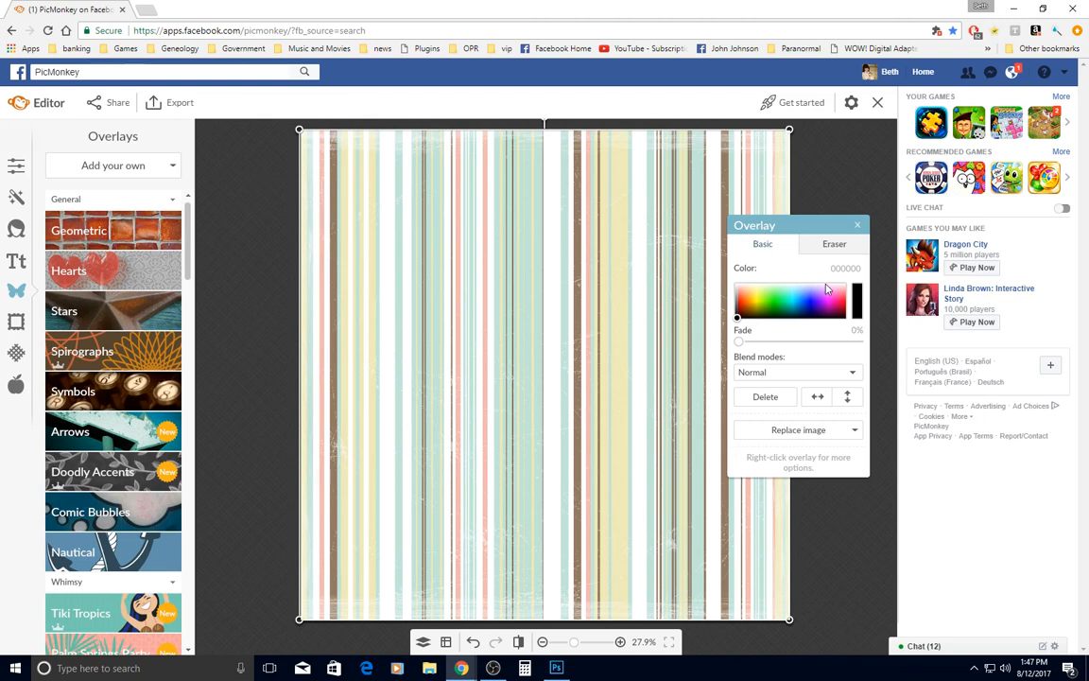
left_click_drag(754, 345, 800, 350)
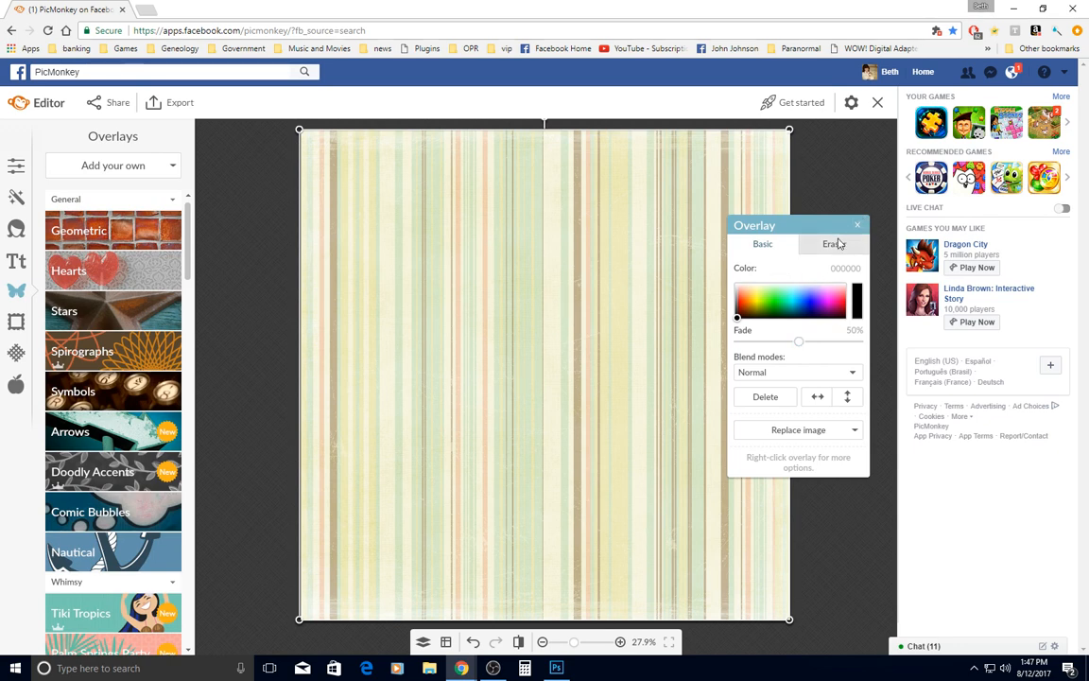
Select the striped overlay in the layer list and set its eraser to size 100 and hardness 0
left_click(834, 245)
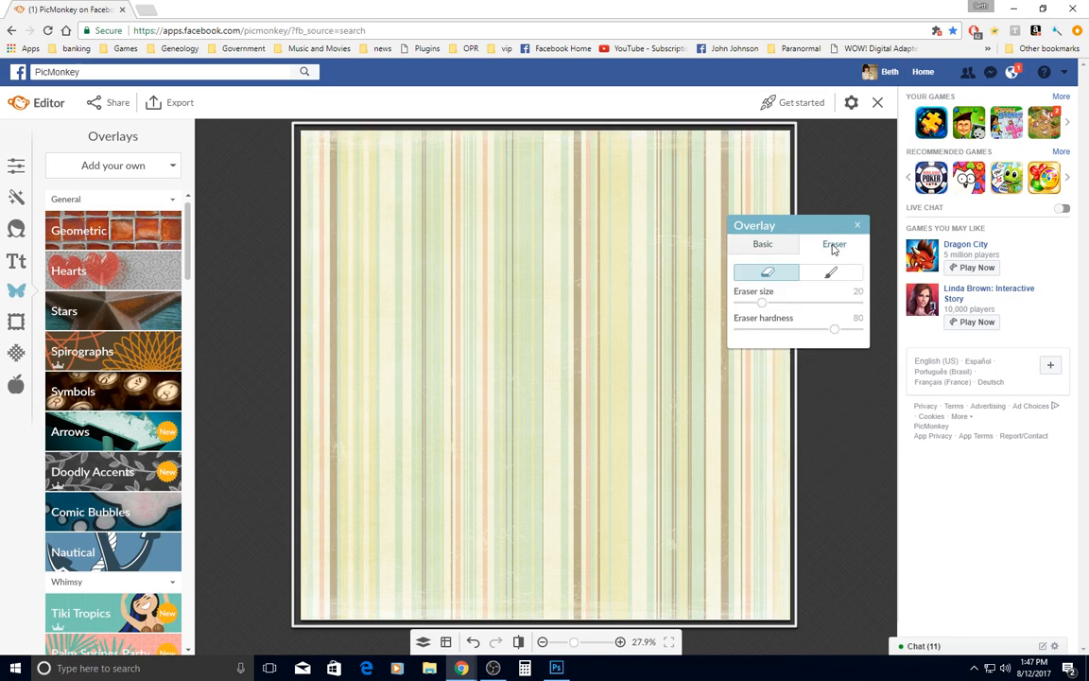
left_click(852, 326)
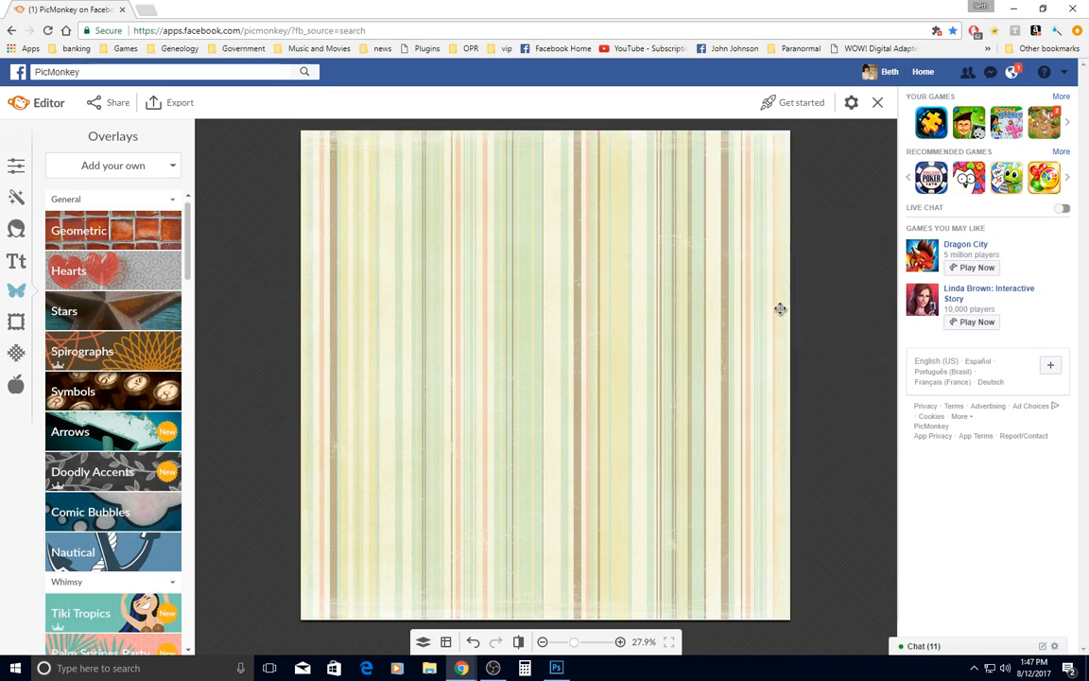
left_click(423, 643)
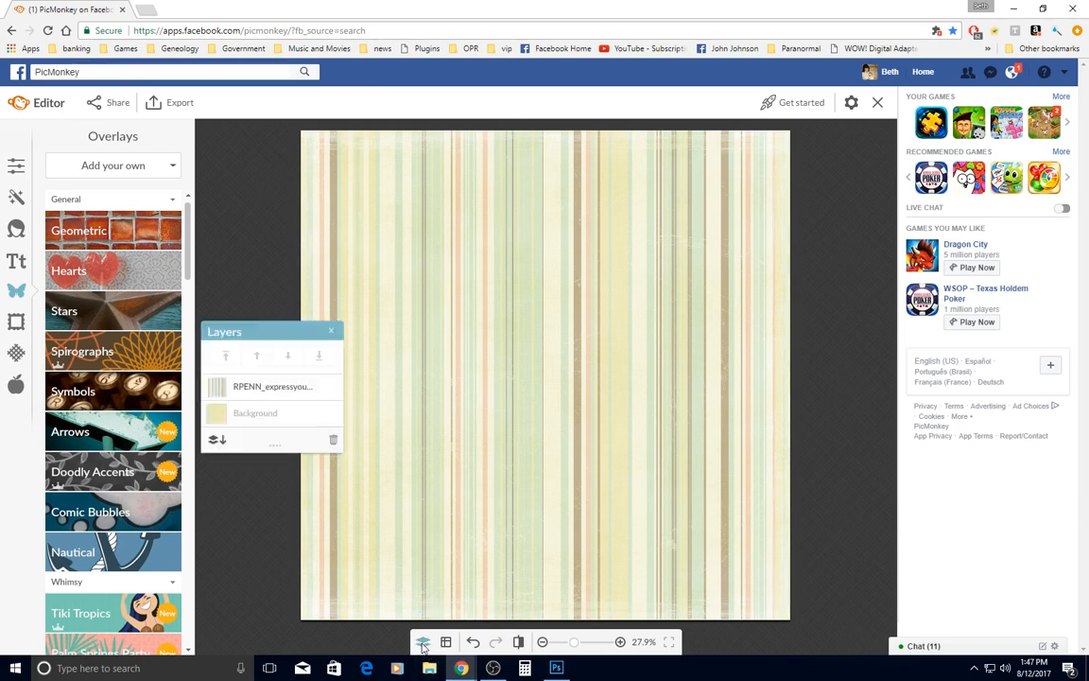
left_click(242, 397)
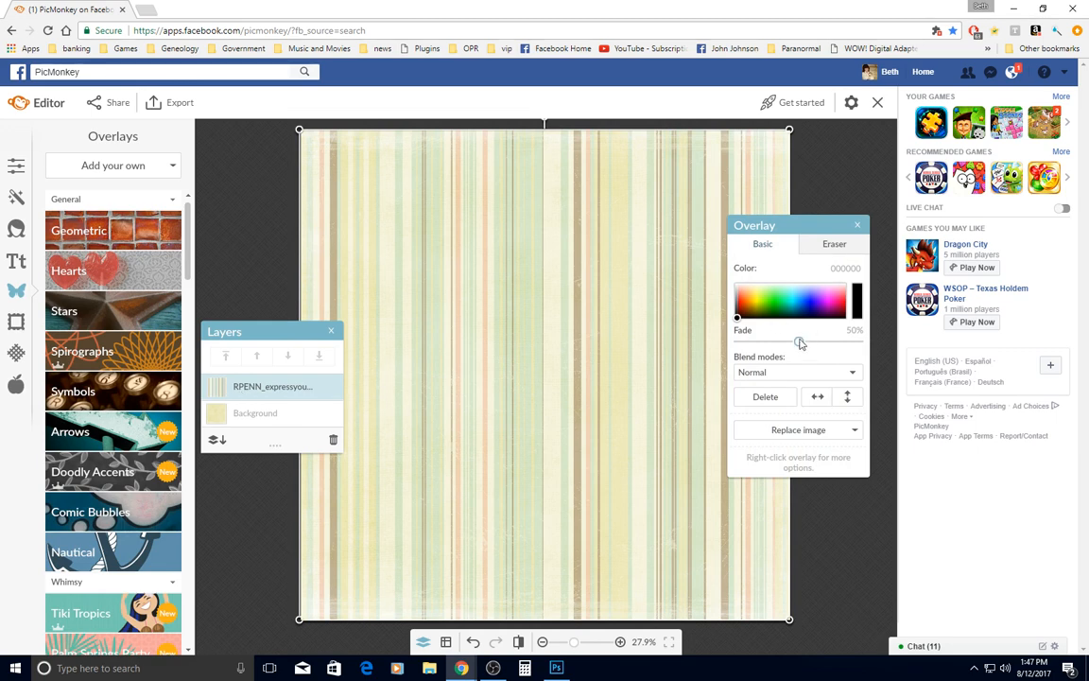
left_click(832, 246)
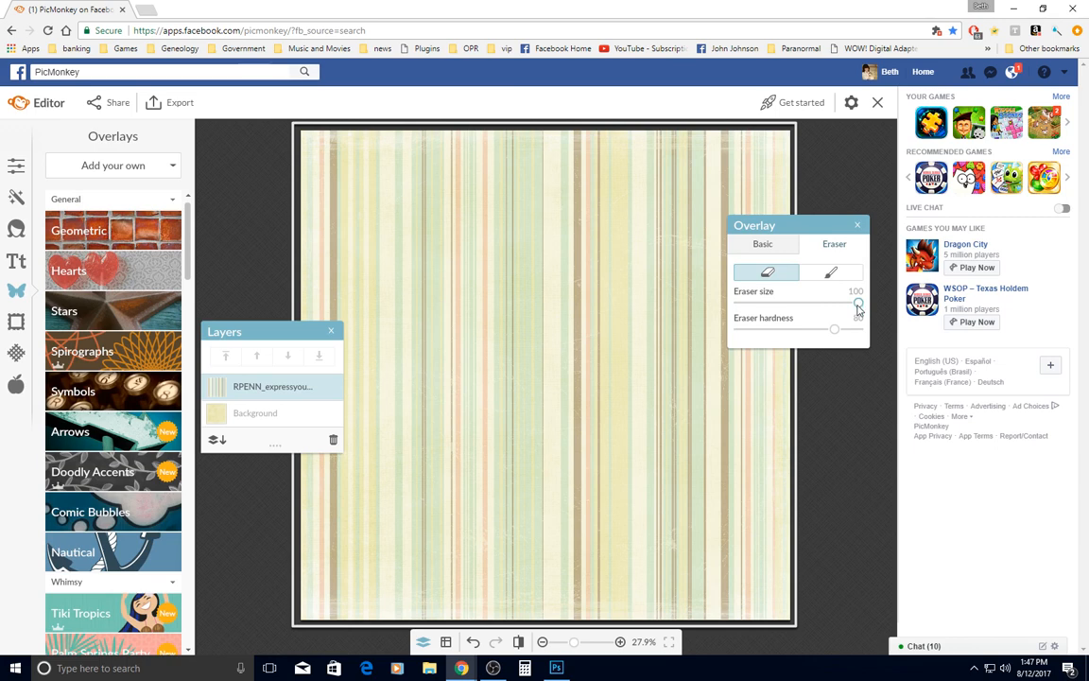
left_click_drag(833, 329, 731, 344)
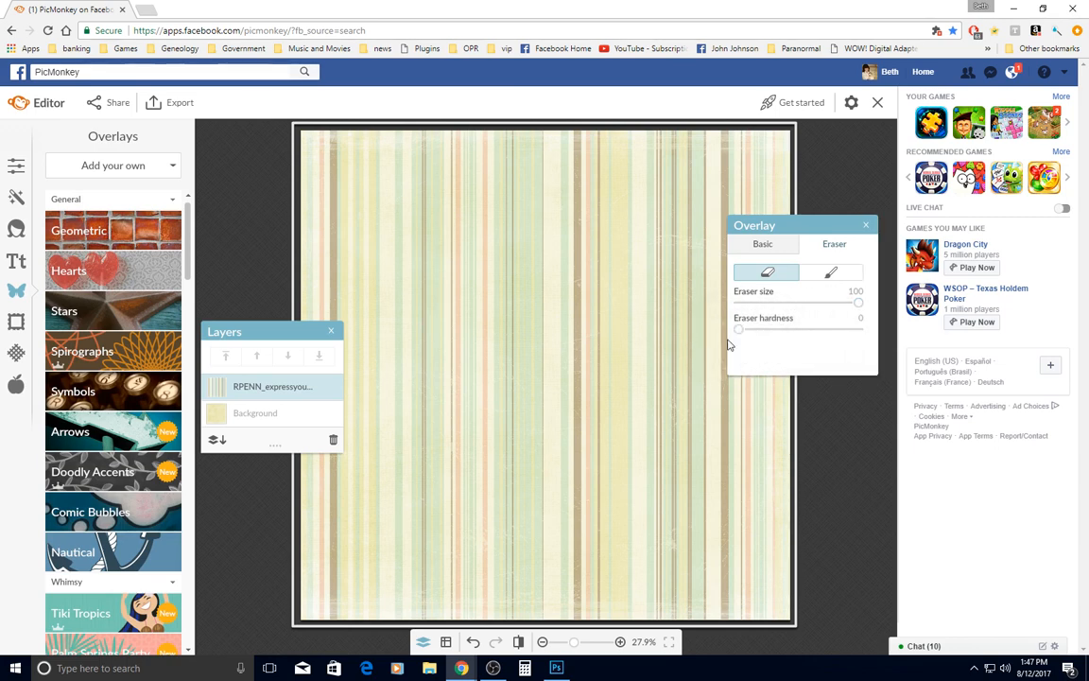
Erase the stripes from the page's centre, right side and lower area, keeping those along the left and top edges
mouse_move(761, 174)
left_mouse_down()
mouse_move(676, 292)
mouse_move(588, 382)
mouse_move(667, 222)
left_mouse_up()
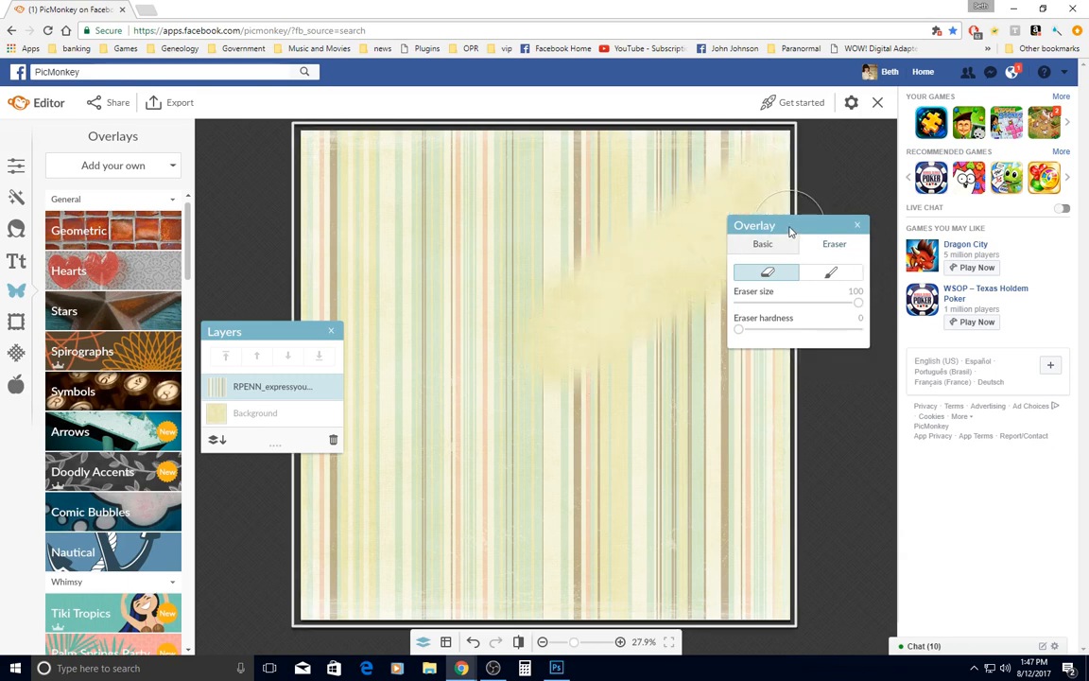
left_click_drag(770, 229, 870, 253)
mouse_move(761, 233)
left_mouse_down()
mouse_move(757, 470)
mouse_move(786, 579)
mouse_move(779, 597)
mouse_move(709, 605)
left_mouse_up()
mouse_move(745, 641)
left_mouse_down()
mouse_move(510, 577)
mouse_move(379, 615)
mouse_move(440, 518)
mouse_move(583, 385)
mouse_move(506, 564)
mouse_move(744, 324)
mouse_move(721, 416)
mouse_move(550, 588)
mouse_move(678, 601)
mouse_move(761, 450)
mouse_move(704, 544)
mouse_move(654, 525)
mouse_move(714, 198)
mouse_move(577, 180)
mouse_move(536, 293)
mouse_move(444, 370)
mouse_move(443, 554)
mouse_move(481, 342)
mouse_move(523, 379)
mouse_move(482, 358)
mouse_move(496, 260)
mouse_move(594, 229)
mouse_move(770, 233)
mouse_move(512, 263)
mouse_move(459, 404)
left_mouse_up()
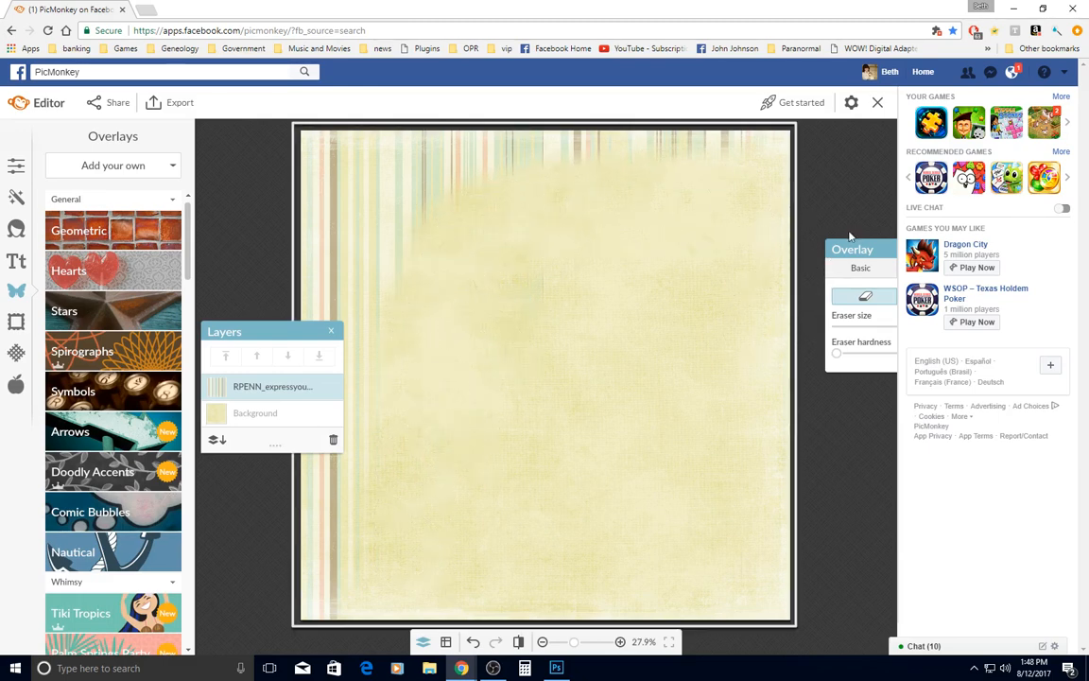
Paint the erased stripes back in along the page's bottom edge with the restore brush
mouse_move(866, 248)
left_mouse_down()
mouse_move(830, 252)
mouse_move(765, 228)
left_mouse_up()
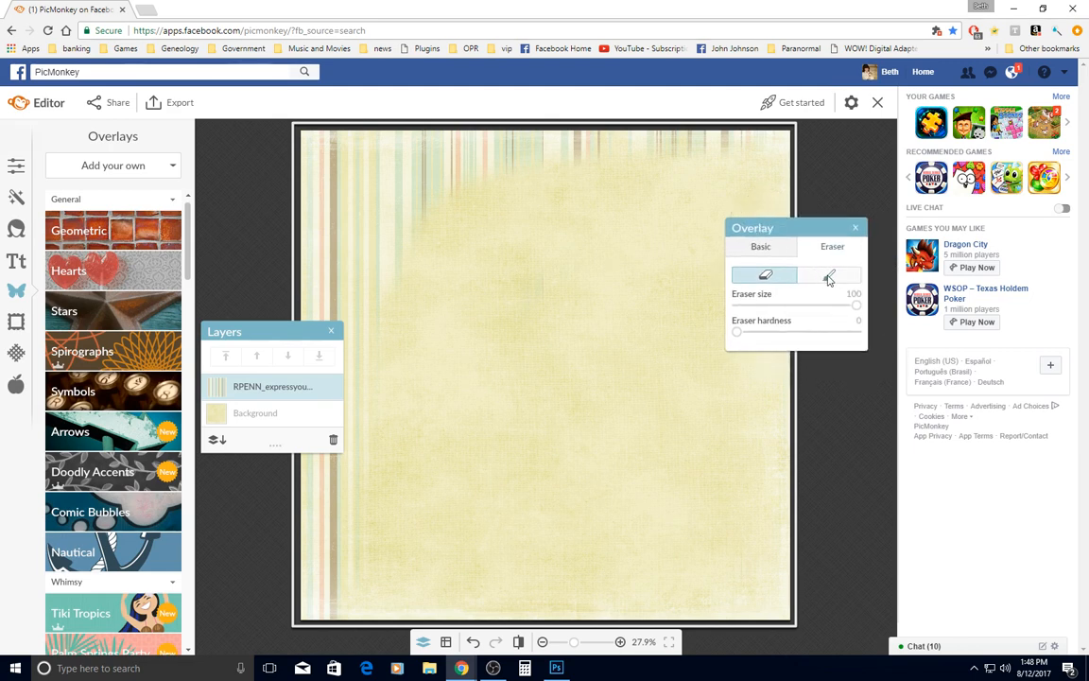
left_click(830, 275)
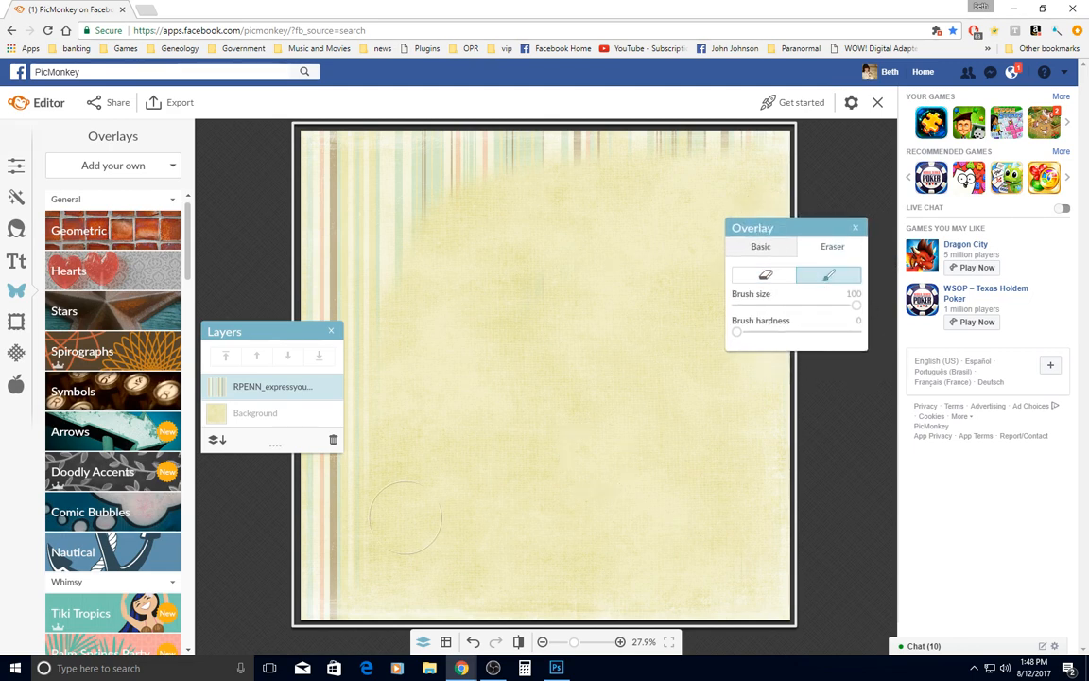
mouse_move(324, 554)
left_mouse_down()
mouse_move(312, 572)
mouse_move(430, 556)
mouse_move(547, 603)
mouse_move(780, 581)
left_mouse_up()
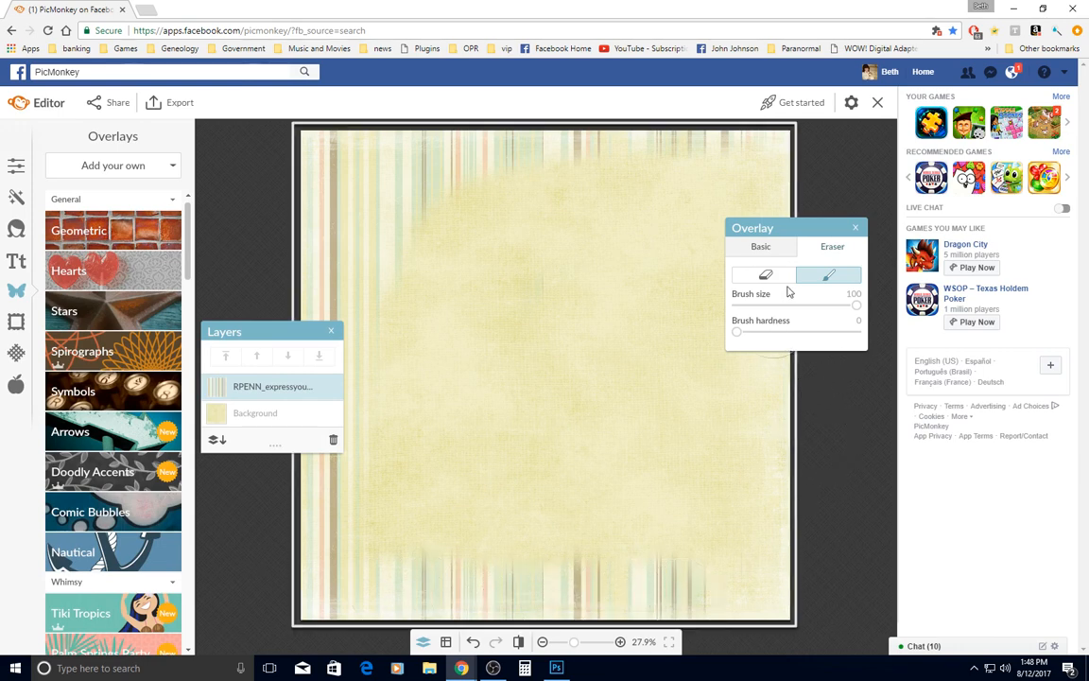
Erase the restored stripes in a taper toward the bottom right corner and return to the overlay's basic settings
left_click(779, 278)
mouse_move(437, 548)
left_mouse_down()
mouse_move(519, 583)
mouse_move(598, 593)
mouse_move(634, 582)
mouse_move(805, 614)
mouse_move(688, 605)
mouse_move(576, 583)
mouse_move(557, 568)
left_mouse_up()
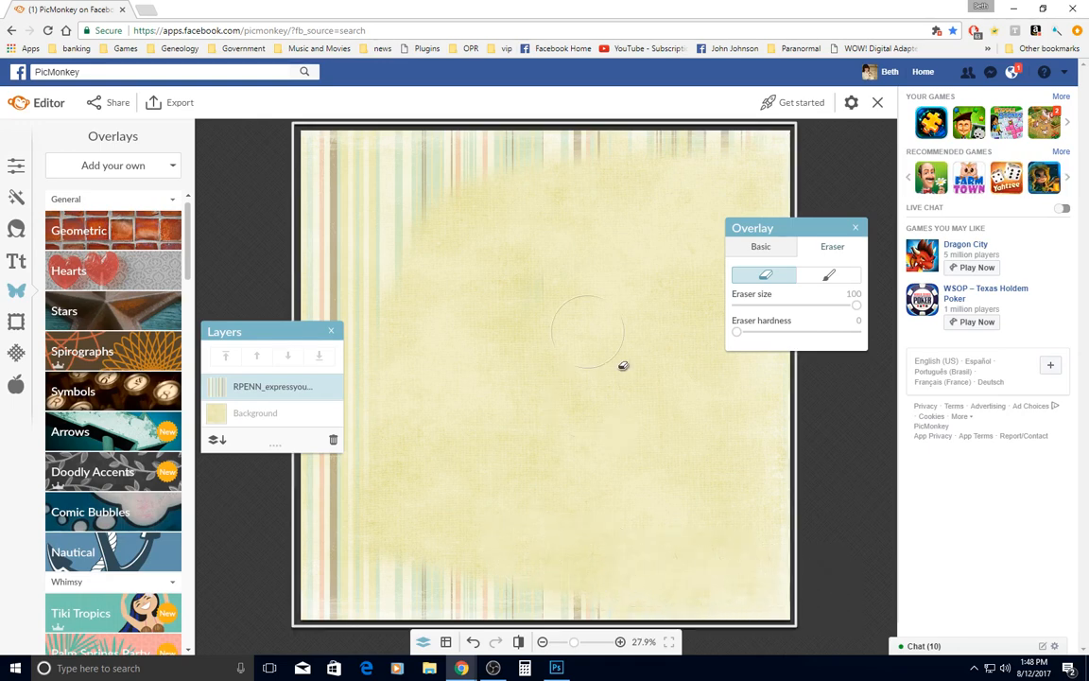
mouse_move(636, 256)
left_mouse_down()
mouse_move(648, 201)
mouse_move(735, 181)
mouse_move(827, 200)
mouse_move(683, 244)
mouse_move(516, 376)
mouse_move(582, 378)
left_mouse_up()
left_click(829, 274)
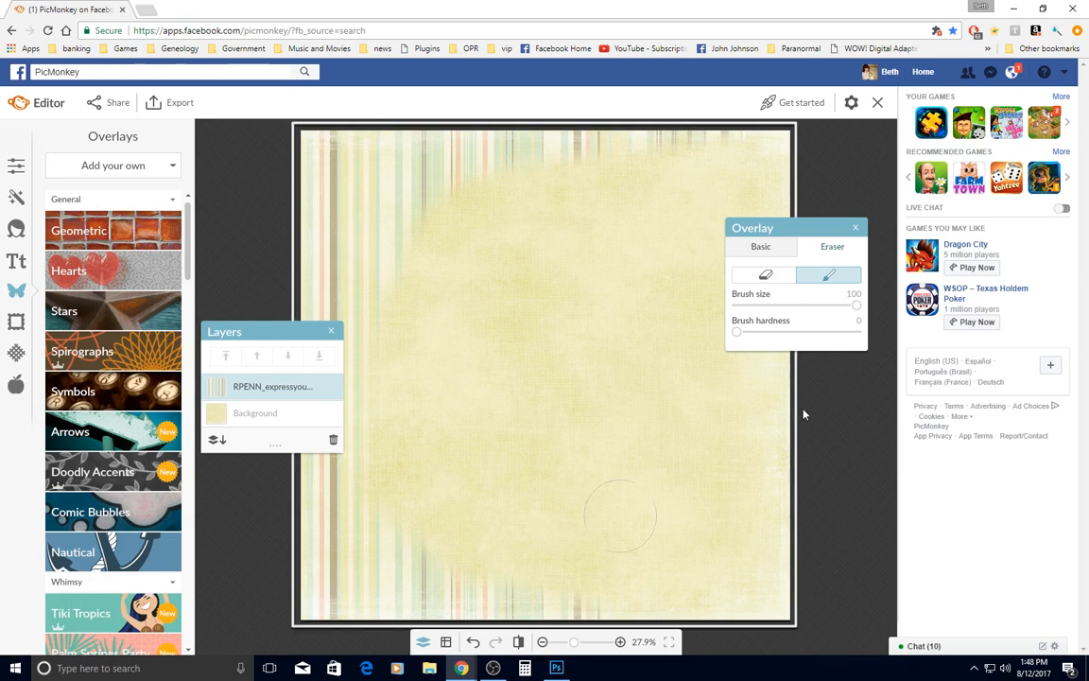
left_click(777, 248)
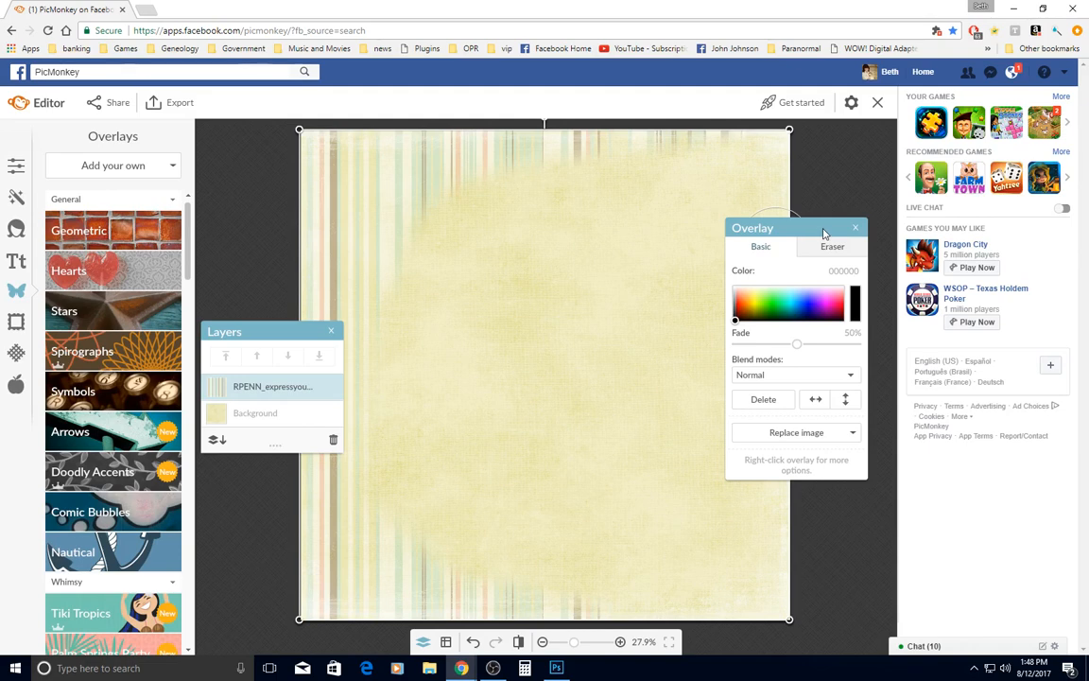
Add RPENN_expressyourself-paperclip4 from the kit's Elements folder as an overlay and move it to the page's upper right area
left_click(855, 231)
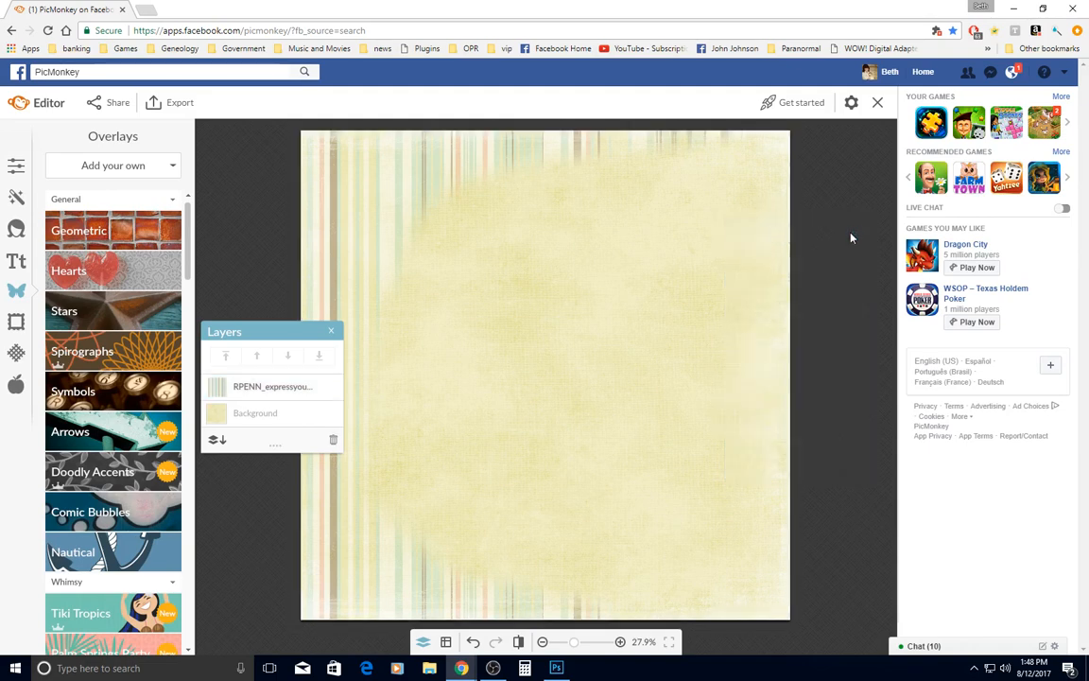
left_click(331, 330)
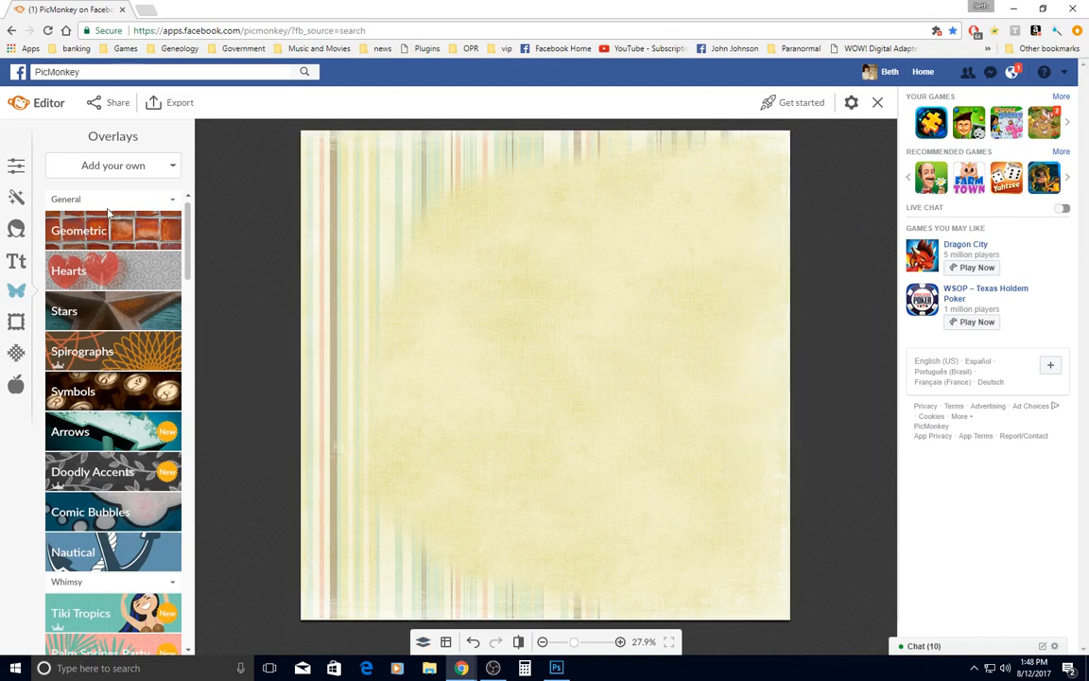
left_click(112, 167)
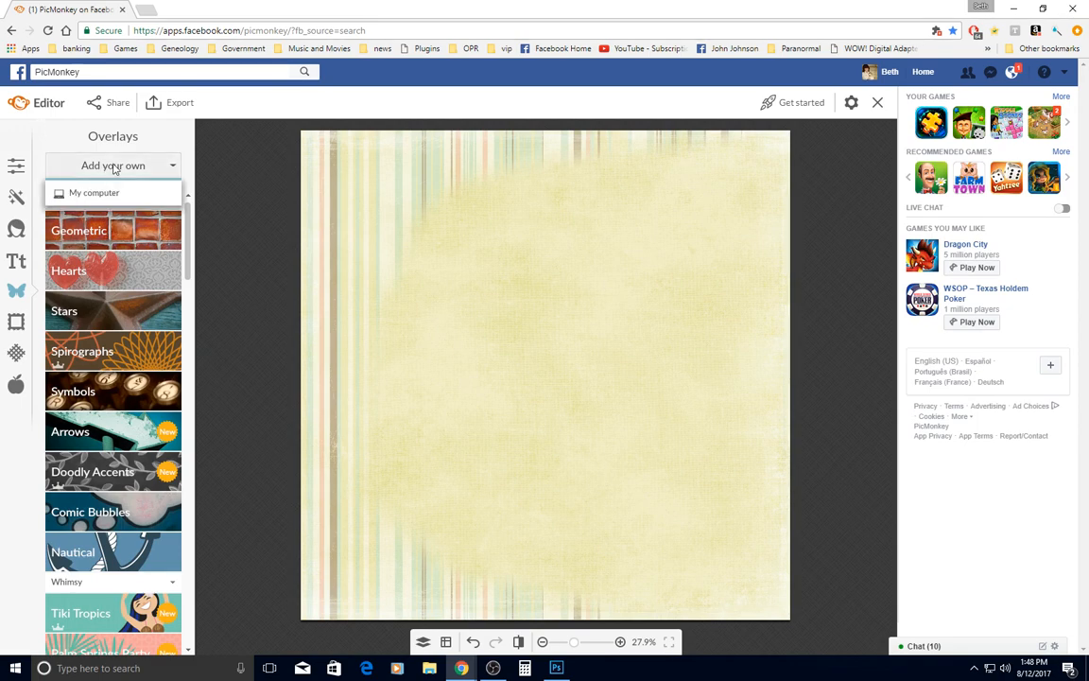
left_click(114, 200)
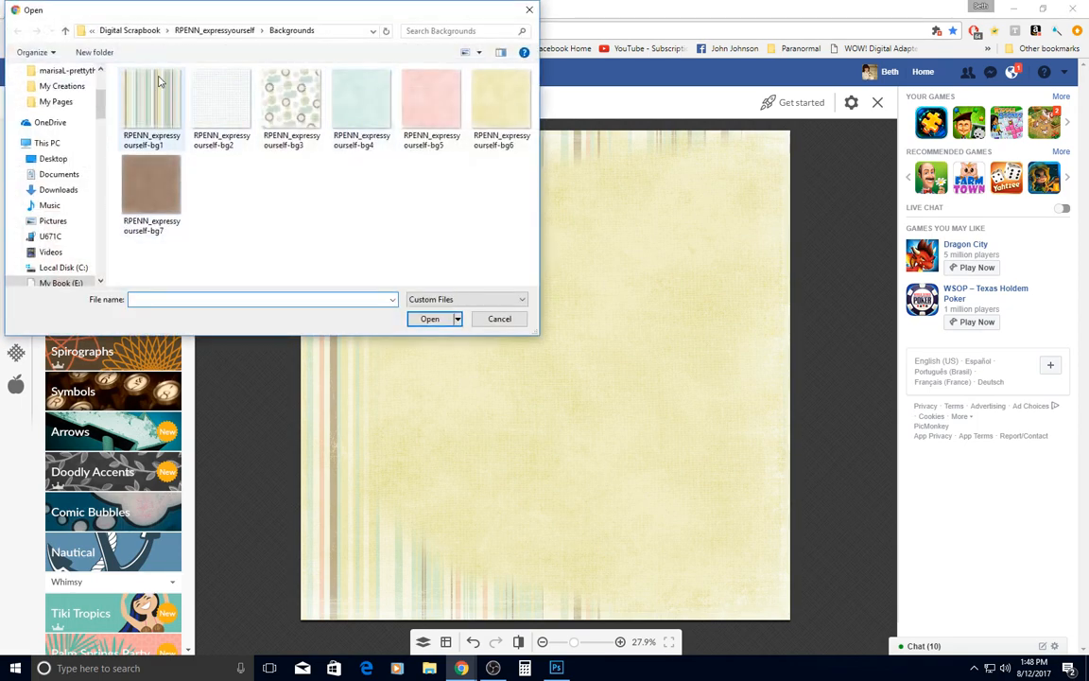
left_click(222, 31)
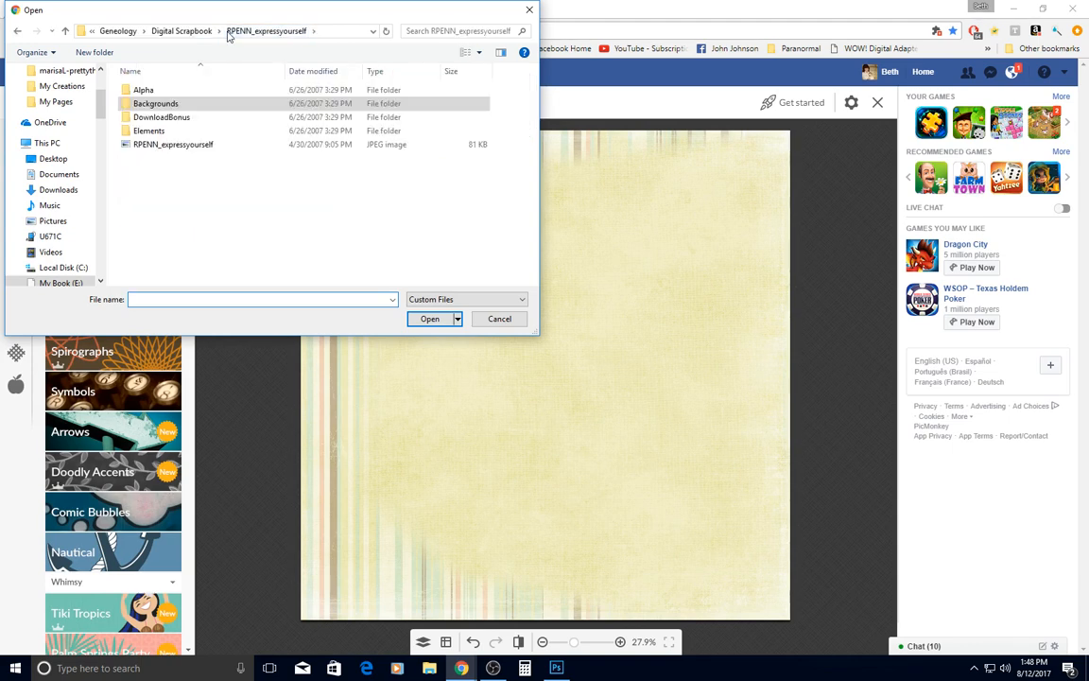
left_click(151, 132)
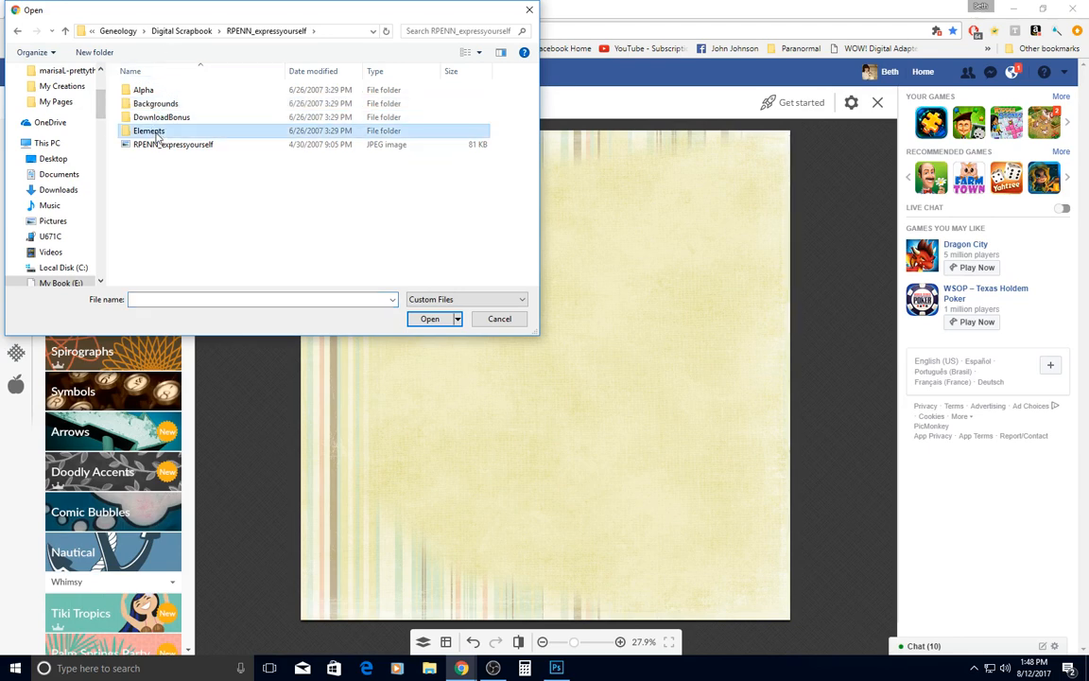
double_click(151, 131)
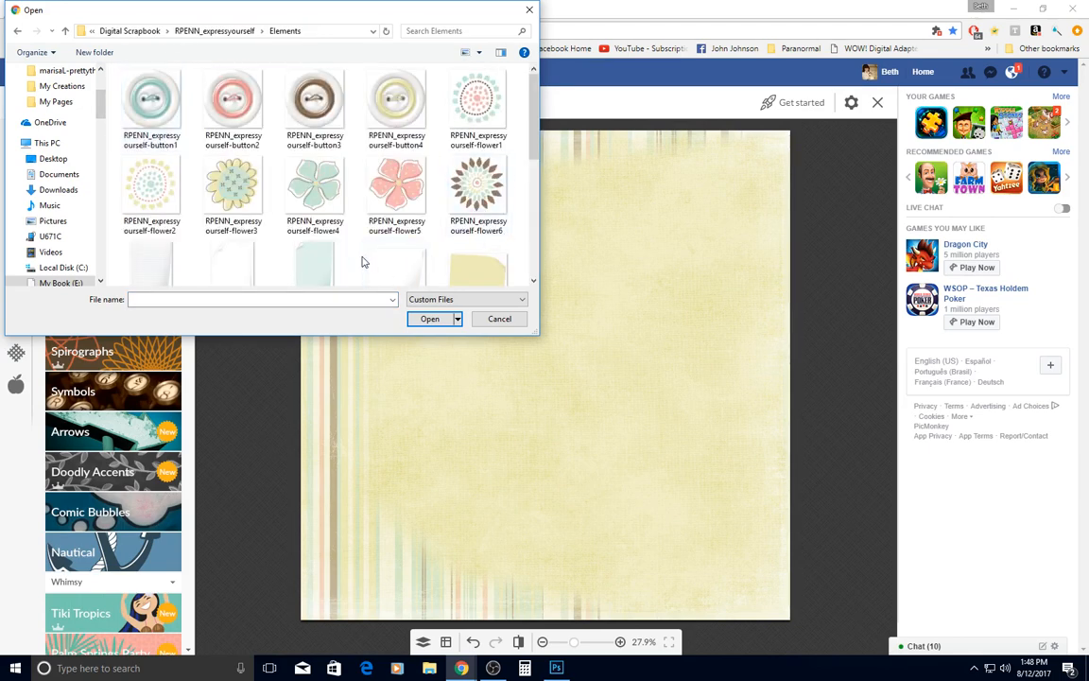
scroll(359, 258, "down", 3)
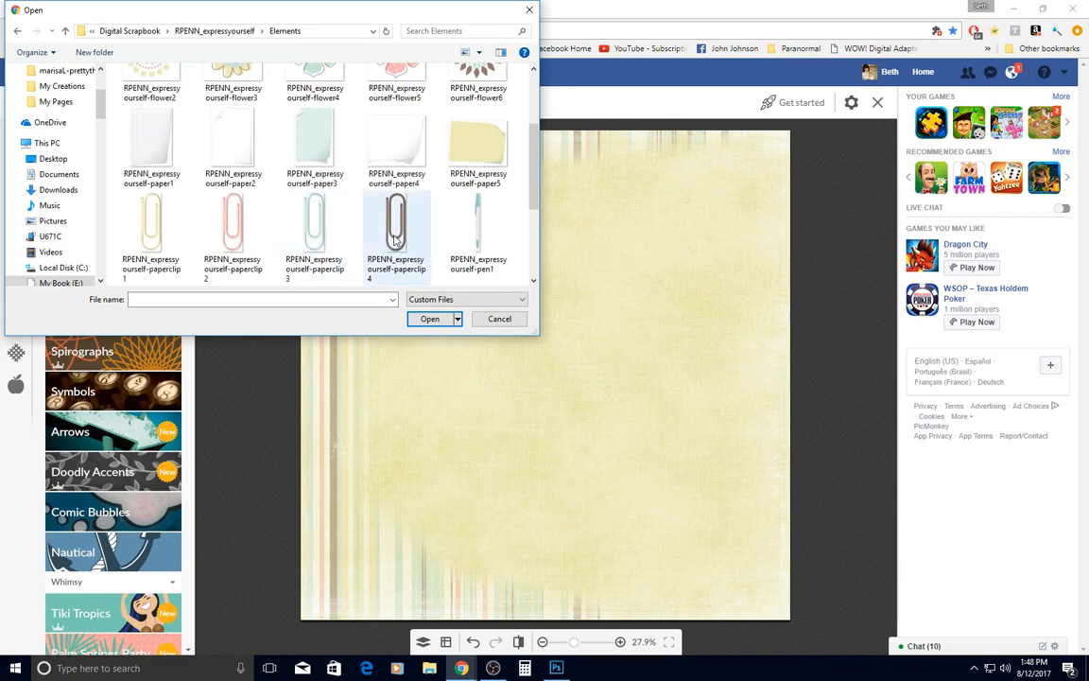
left_click(396, 239)
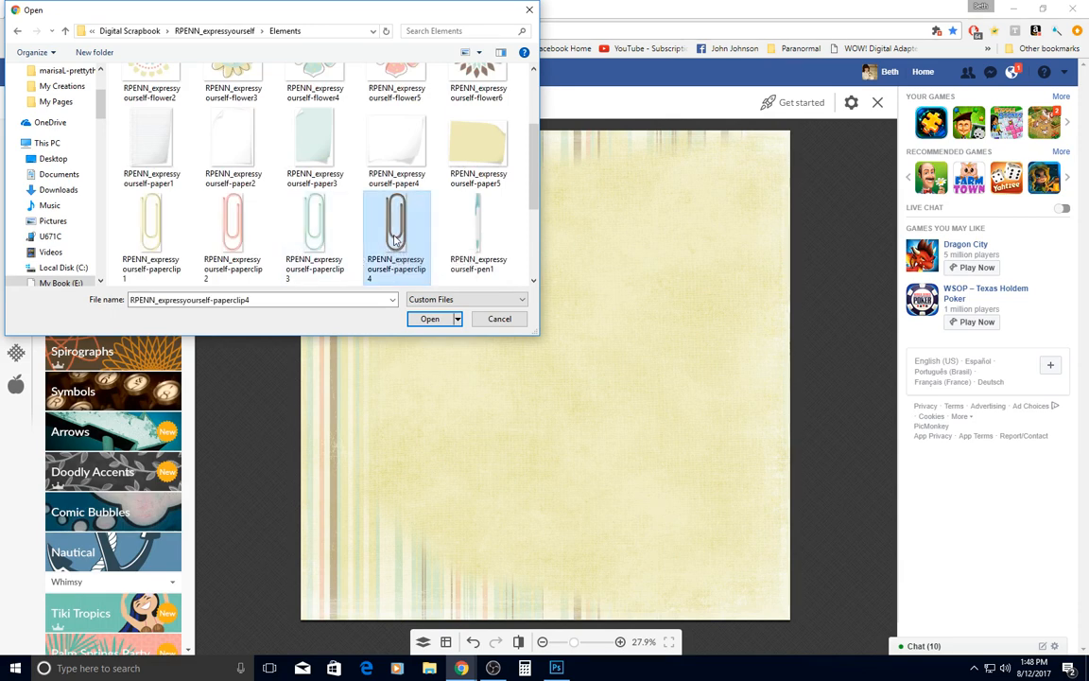
left_click(430, 319)
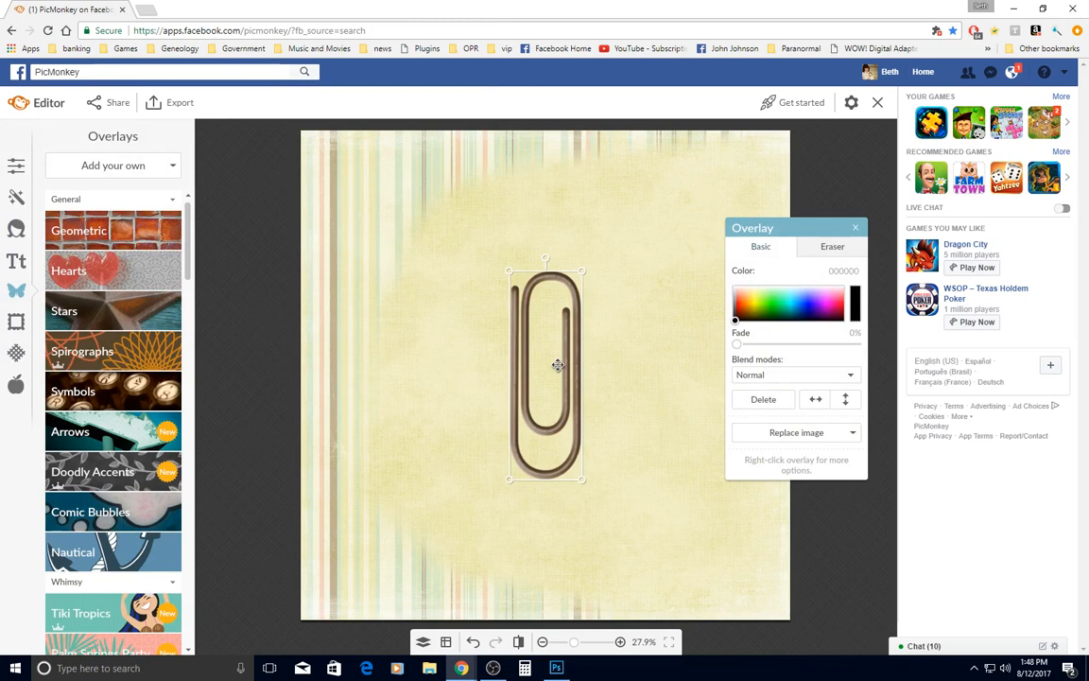
left_click_drag(558, 365, 699, 269)
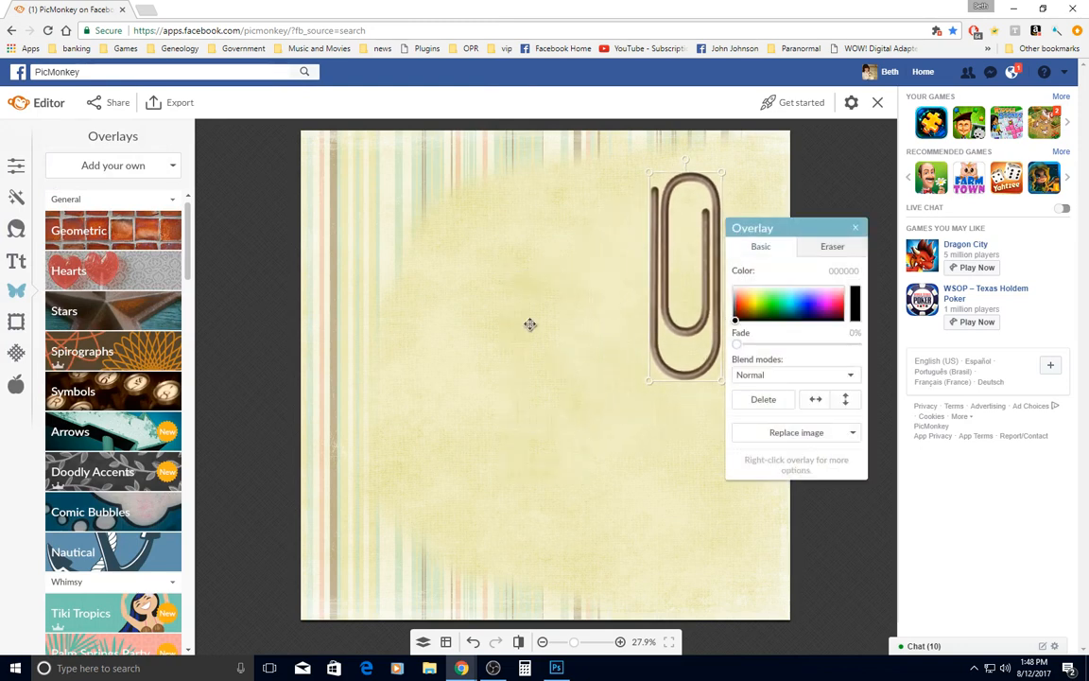
Add ShabbyP_SweetSerenity_GoldButterflyStamp from the Shabby Princess ~ Sweet Serenity folder as an overlay, and shrink it to a small stamp below the paperclip
left_click(119, 173)
left_click(124, 194)
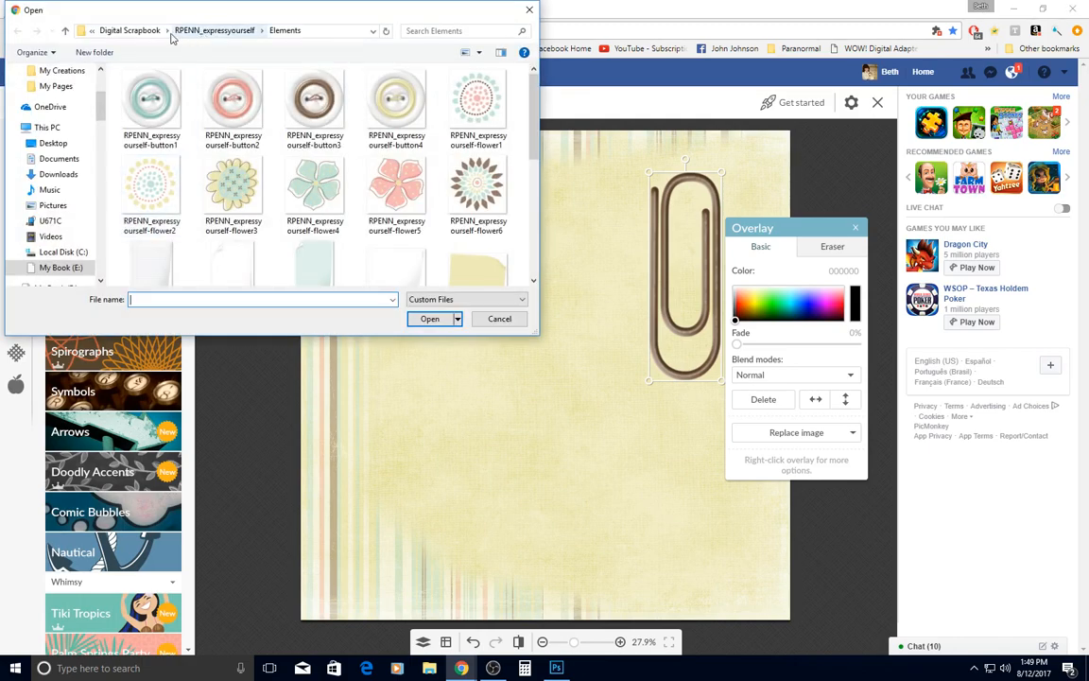
left_click(137, 33)
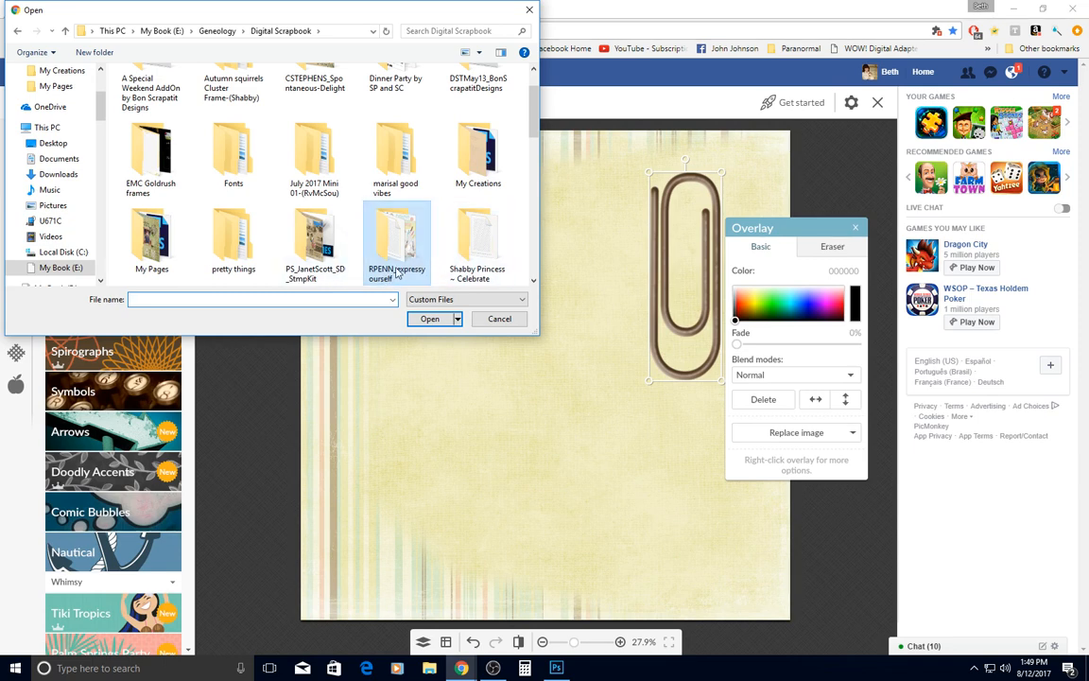
scroll(397, 273, "down", 1)
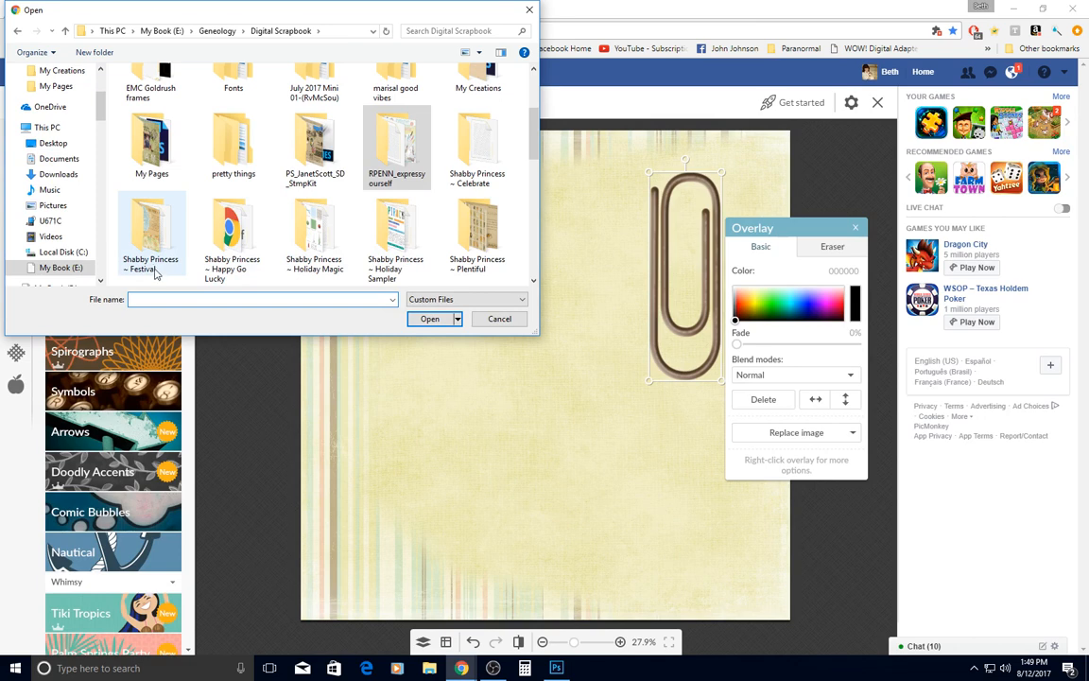
scroll(375, 271, "down", 1)
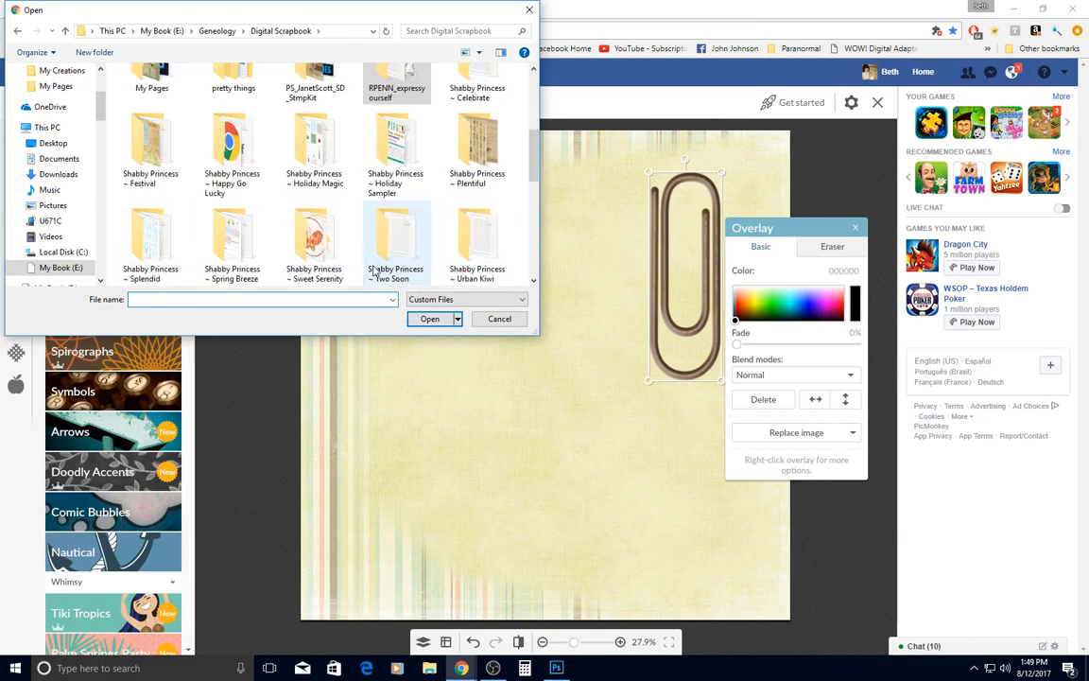
double_click(312, 275)
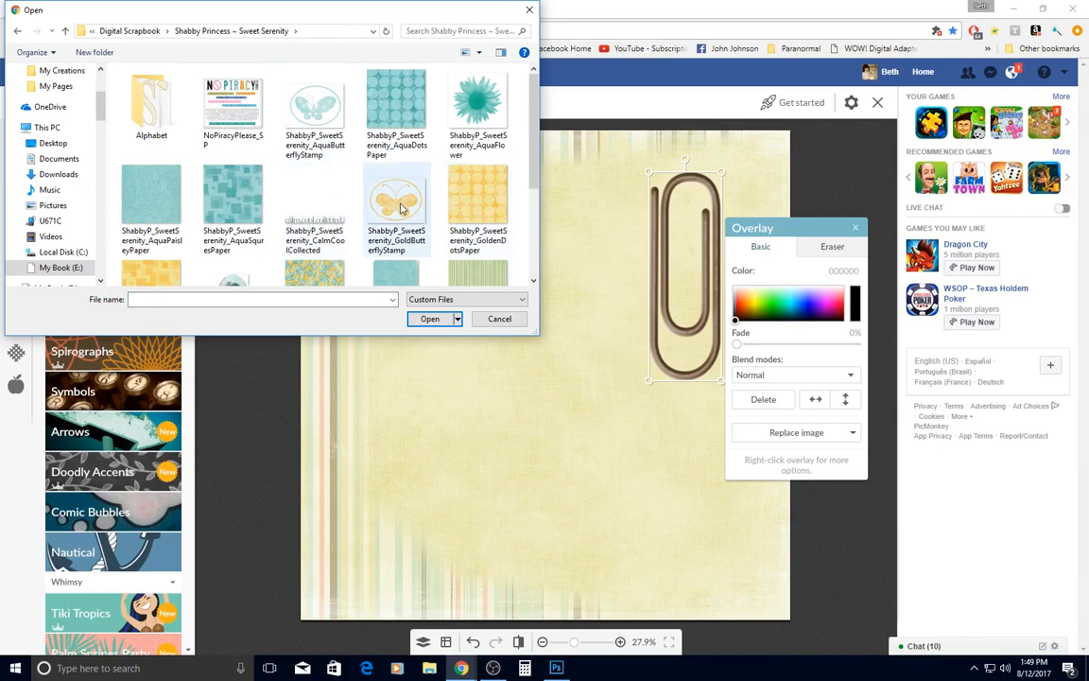
left_click(401, 209)
double_click(400, 209)
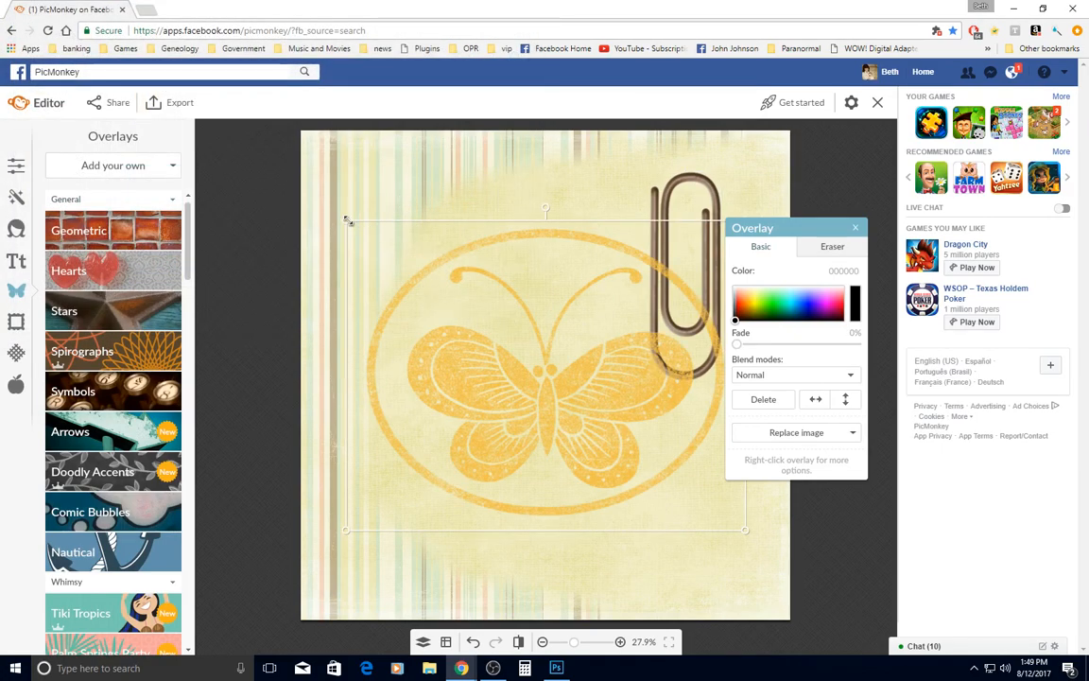
left_click_drag(347, 220, 590, 421)
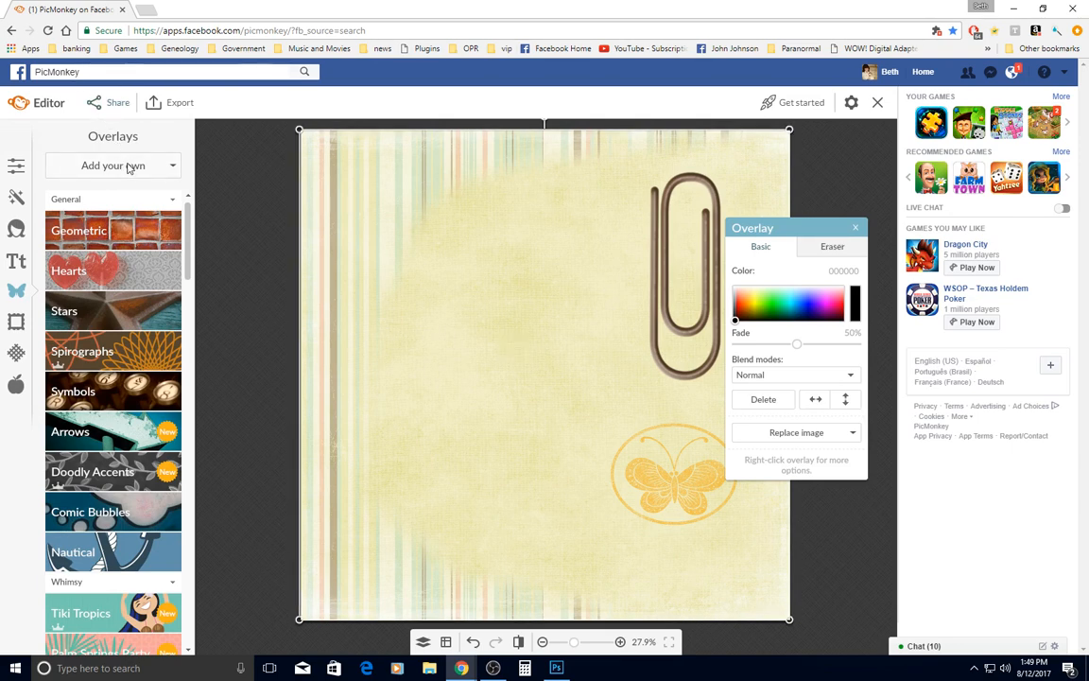
left_click(856, 230)
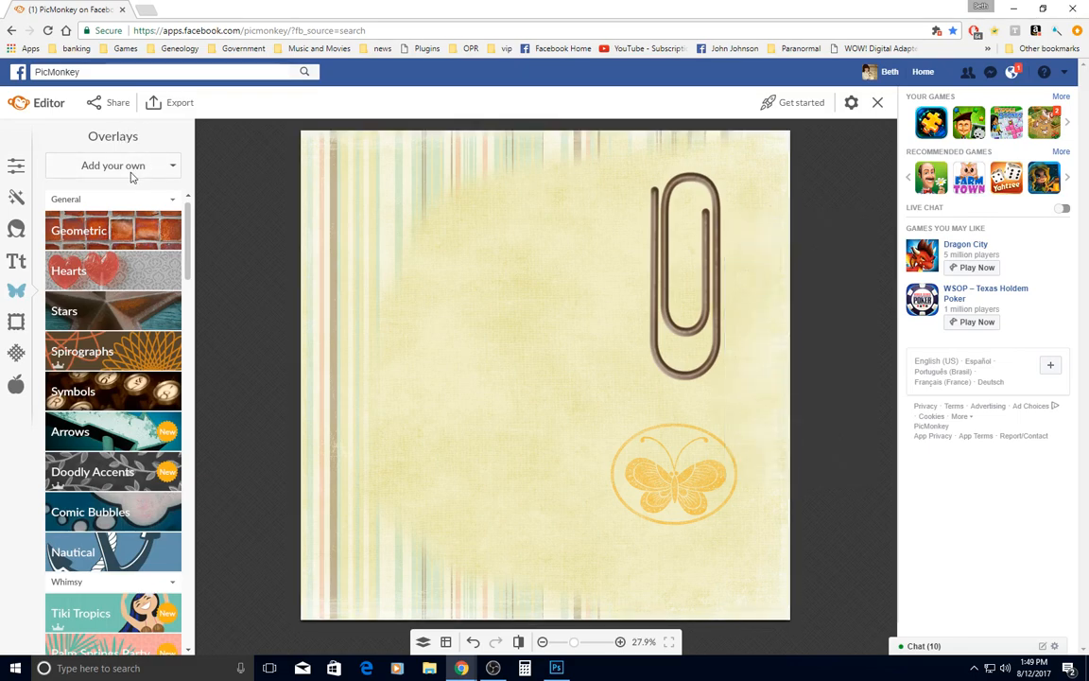
Add Overlay_GoldFloral2 from the EMC Goldrush frames folder, inside Geneology > Digital Scrapbook on drive E, as an overlay
left_click(151, 167)
left_click(114, 194)
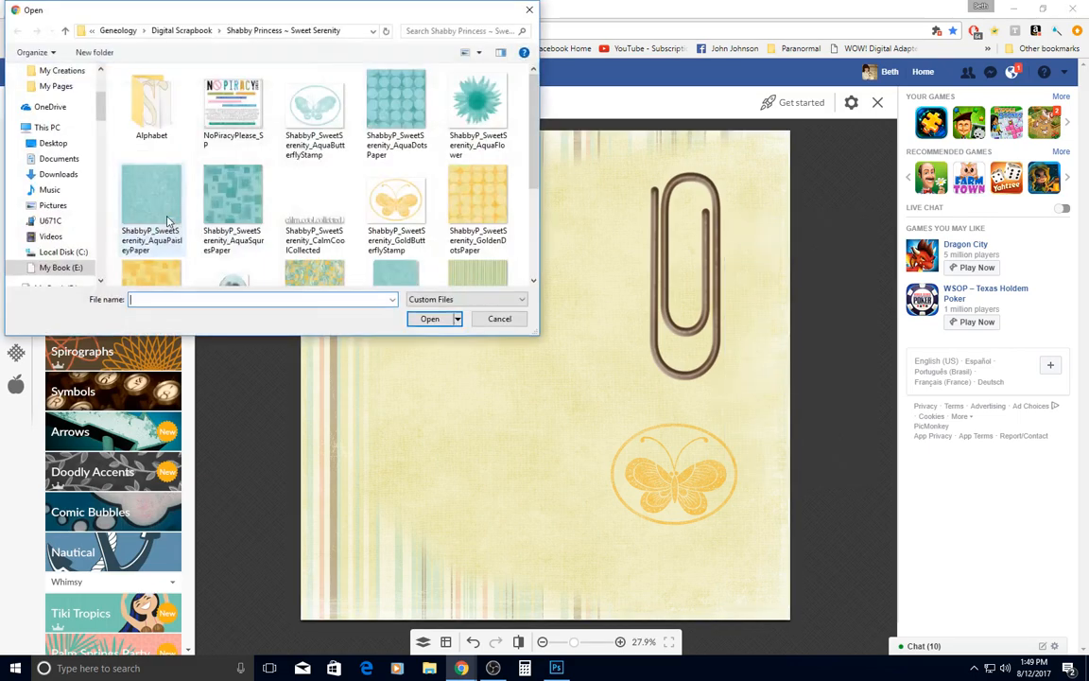
left_click(112, 31)
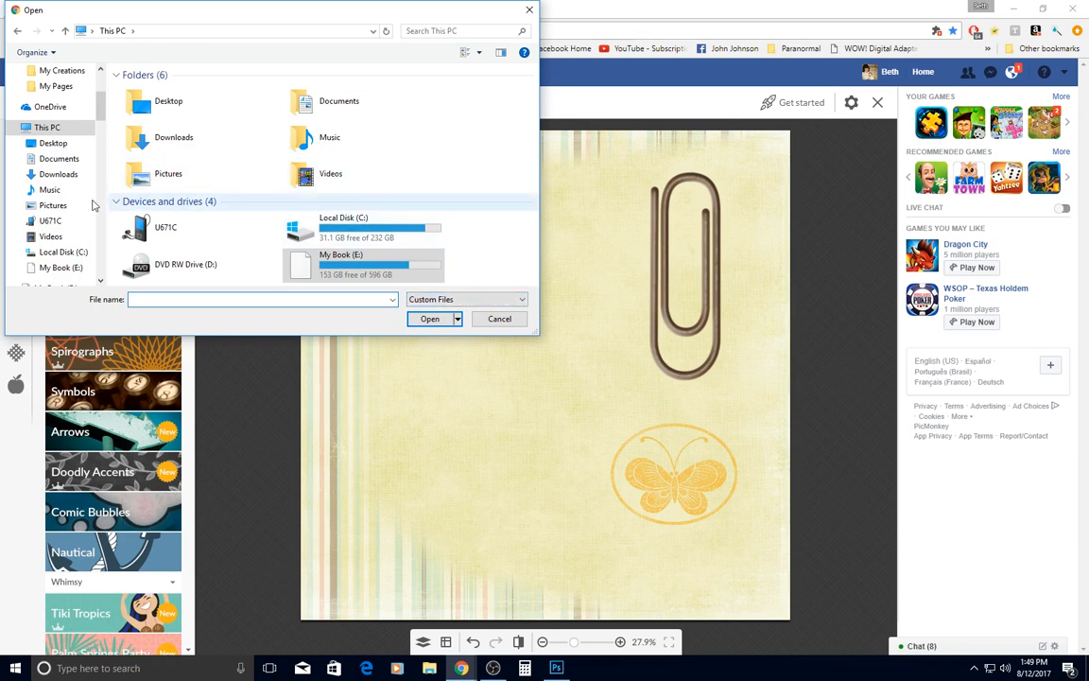
left_click(17, 268)
scroll(57, 217, "down", 4)
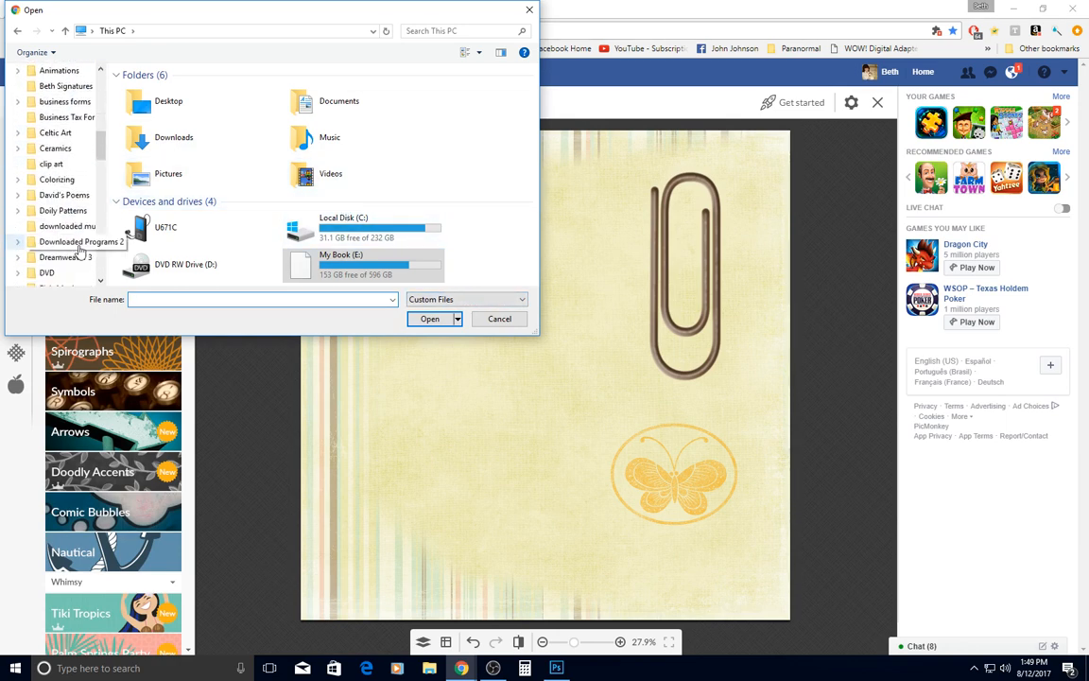
scroll(43, 260, "down", 3)
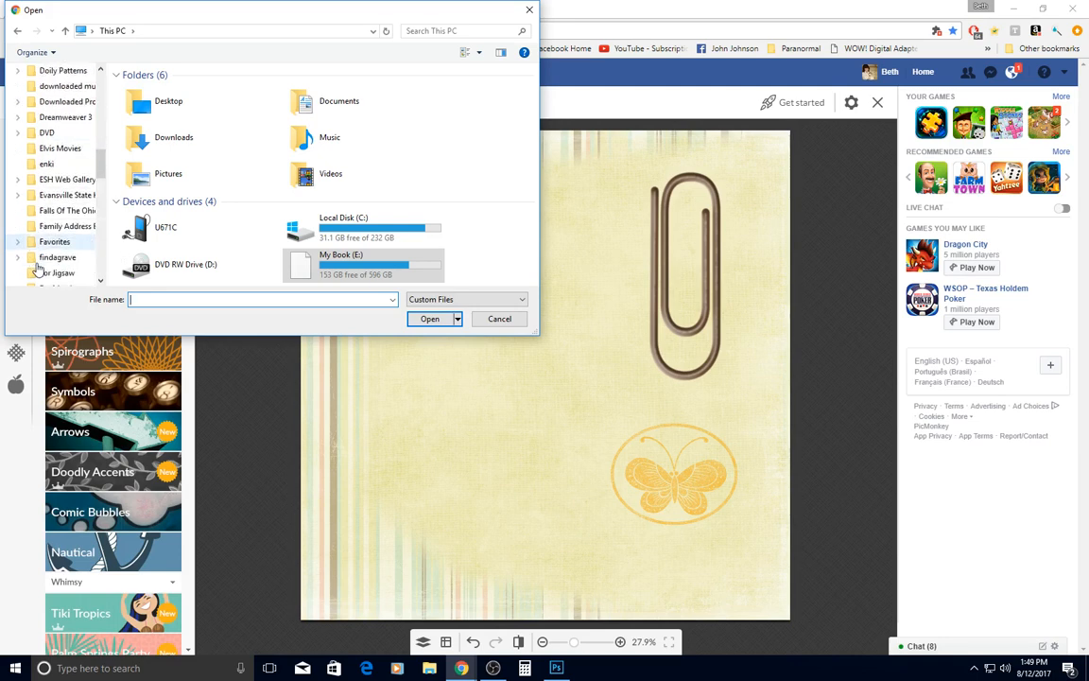
scroll(34, 272, "down", 4)
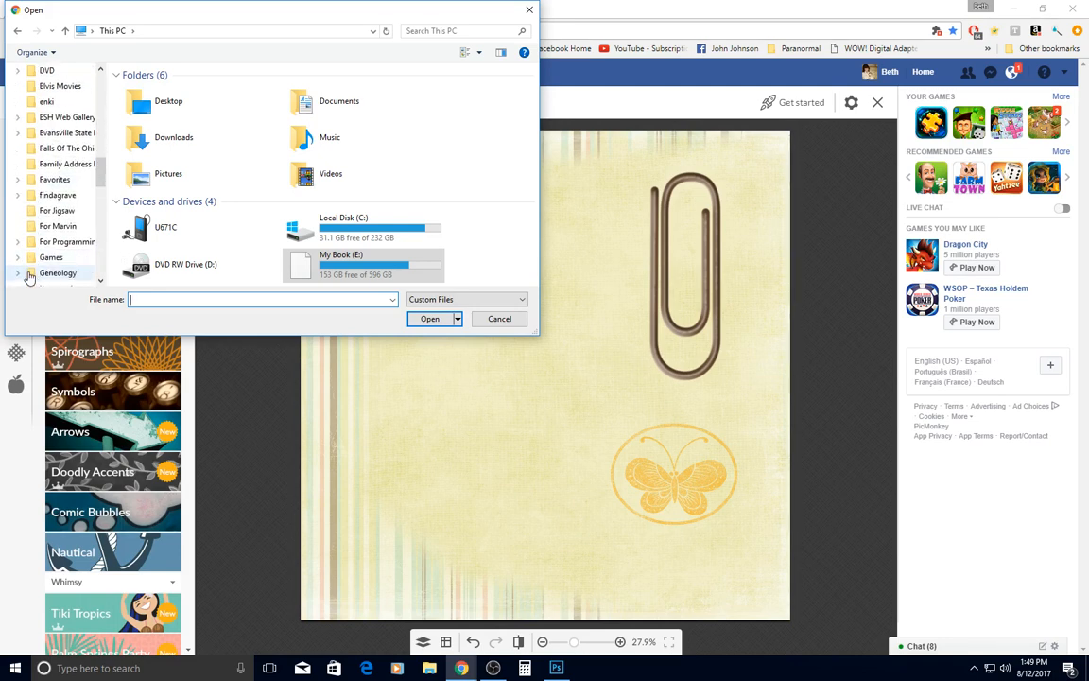
left_click(18, 274)
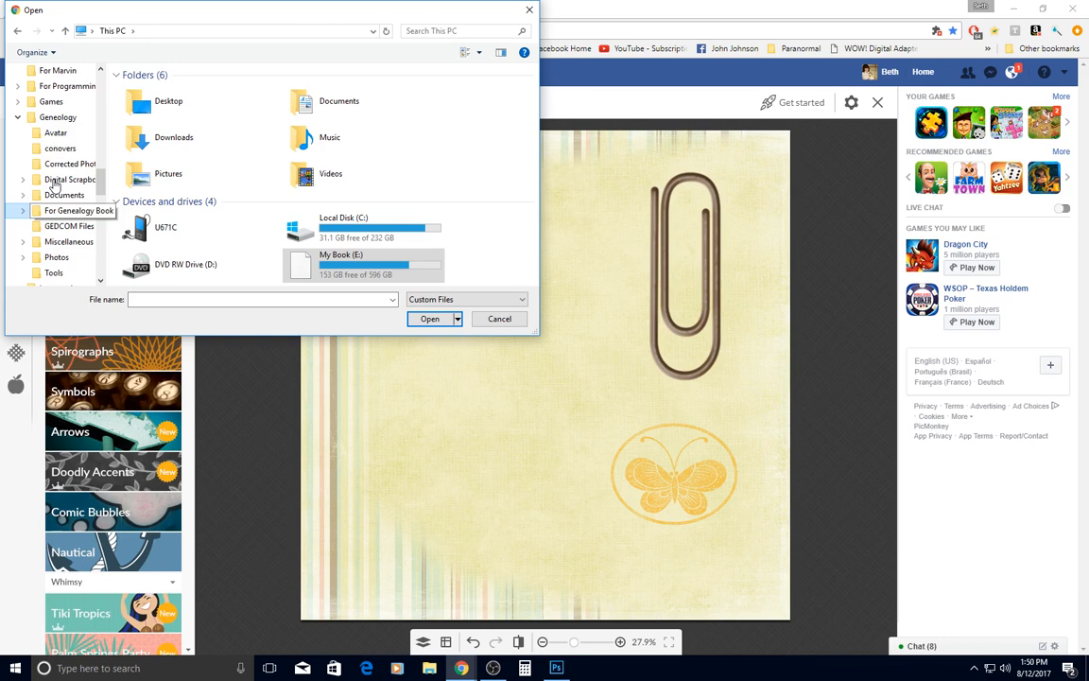
left_click(57, 179)
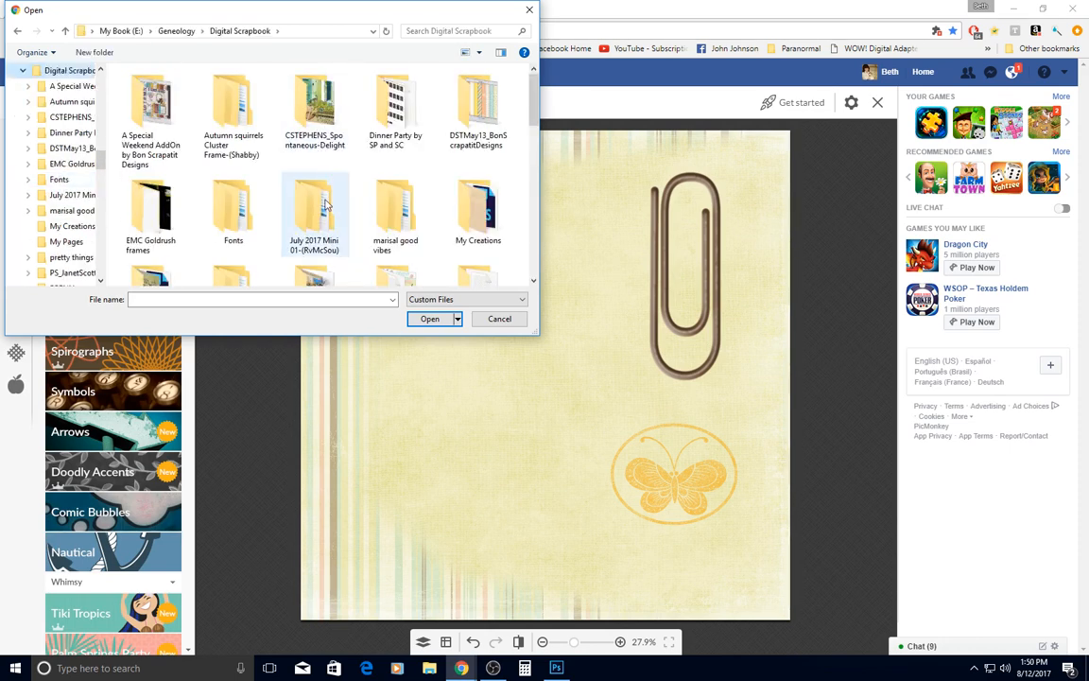
double_click(144, 217)
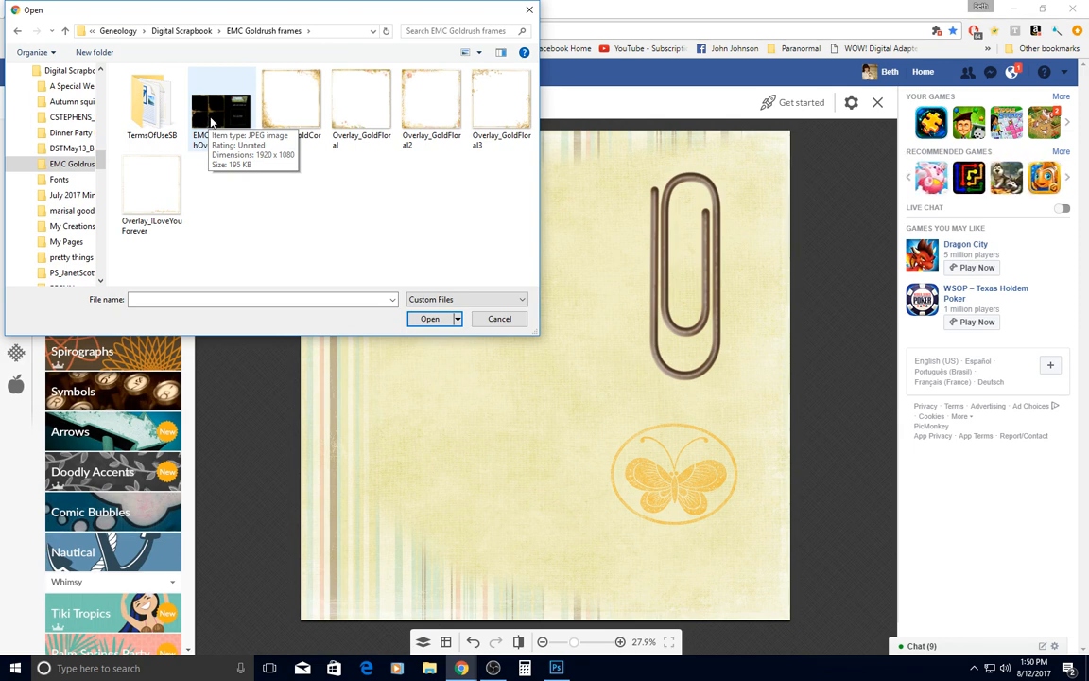
left_click(422, 110)
double_click(422, 110)
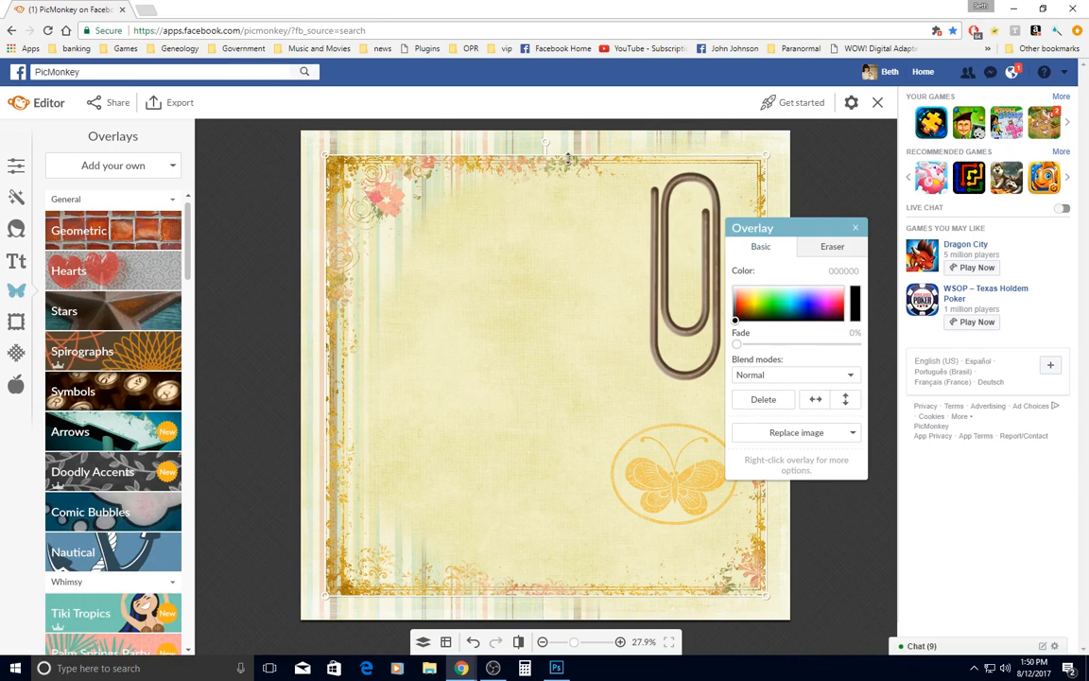
Stretch the gold floral frame on all four sides so that its borders line up with the page's edges
left_click_drag(567, 159, 567, 133)
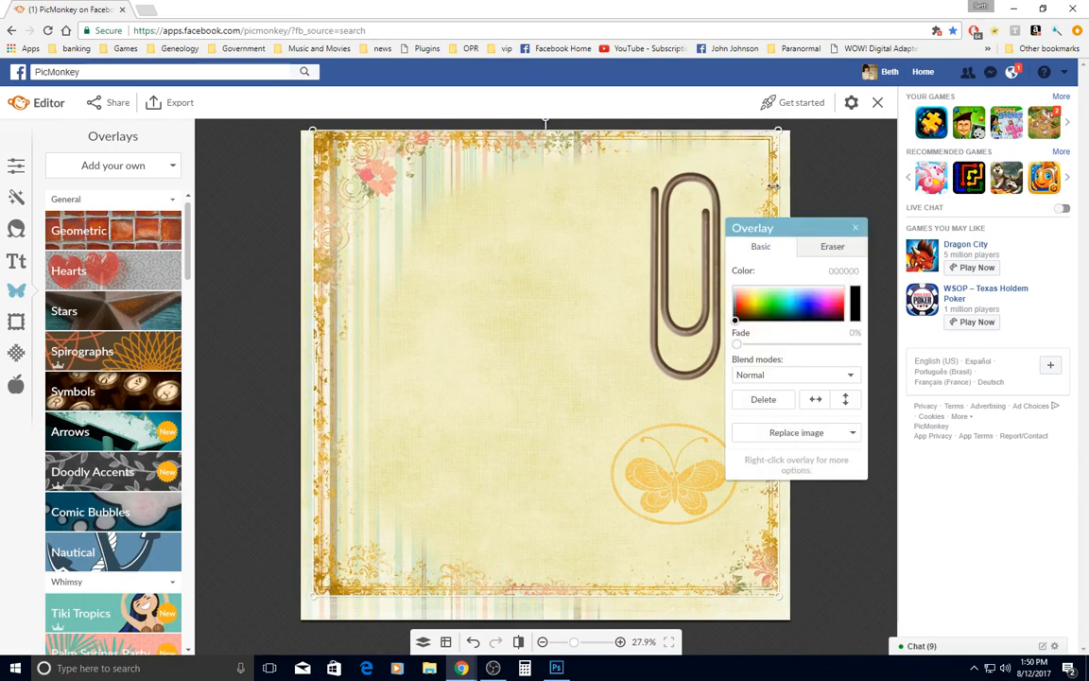
left_click_drag(783, 197, 791, 199)
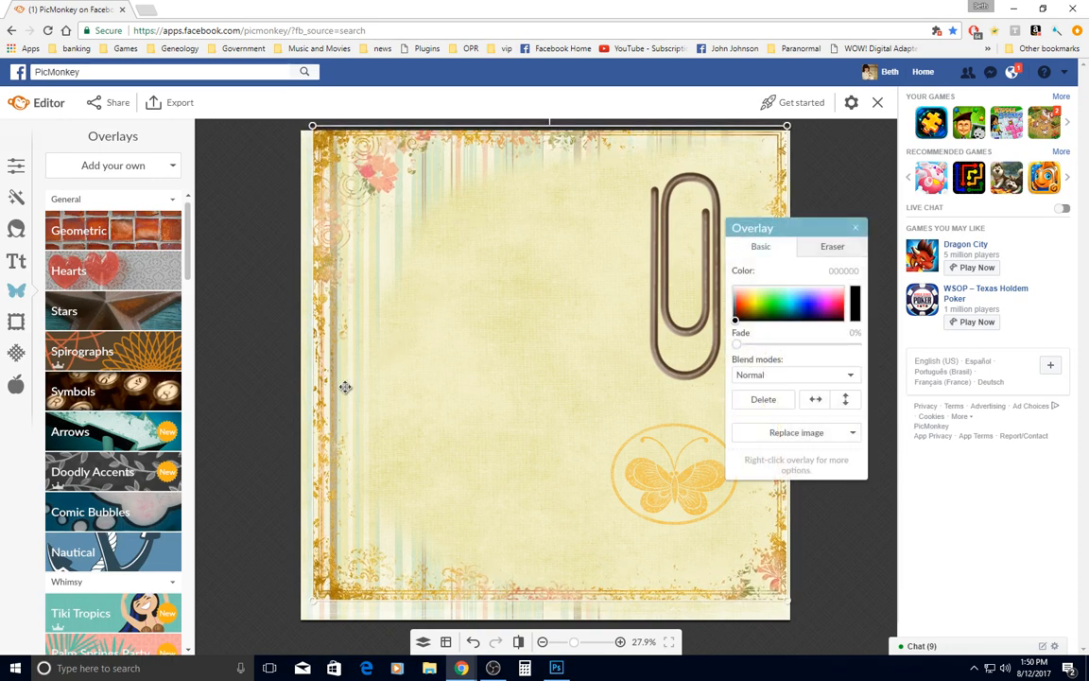
left_click_drag(317, 401, 300, 401)
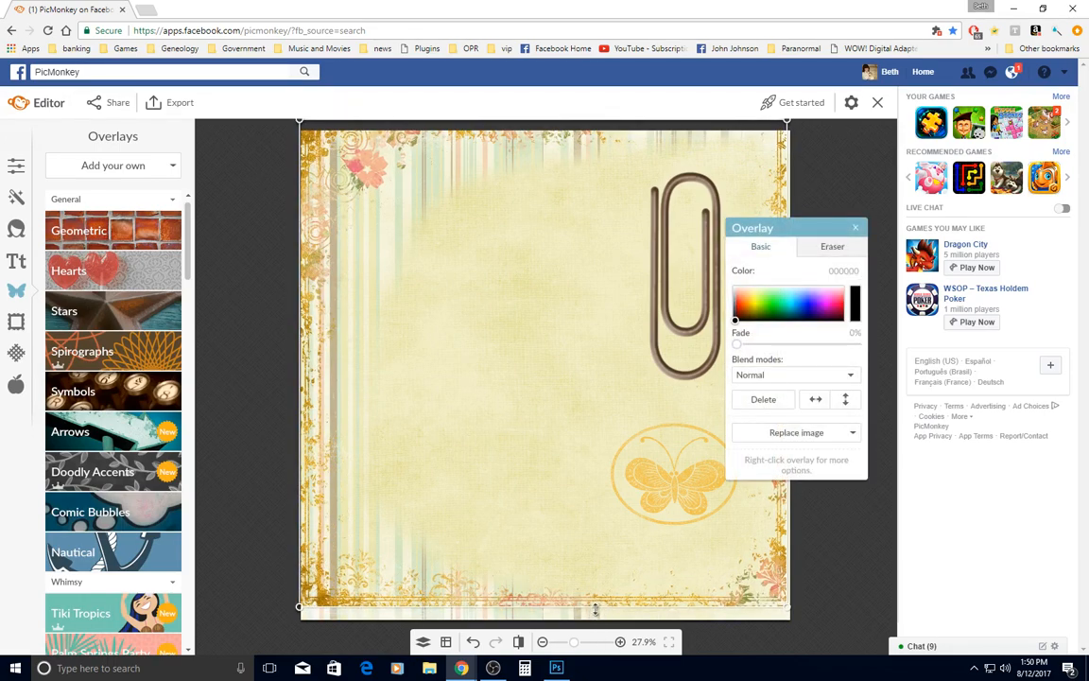
left_click_drag(595, 612, 595, 621)
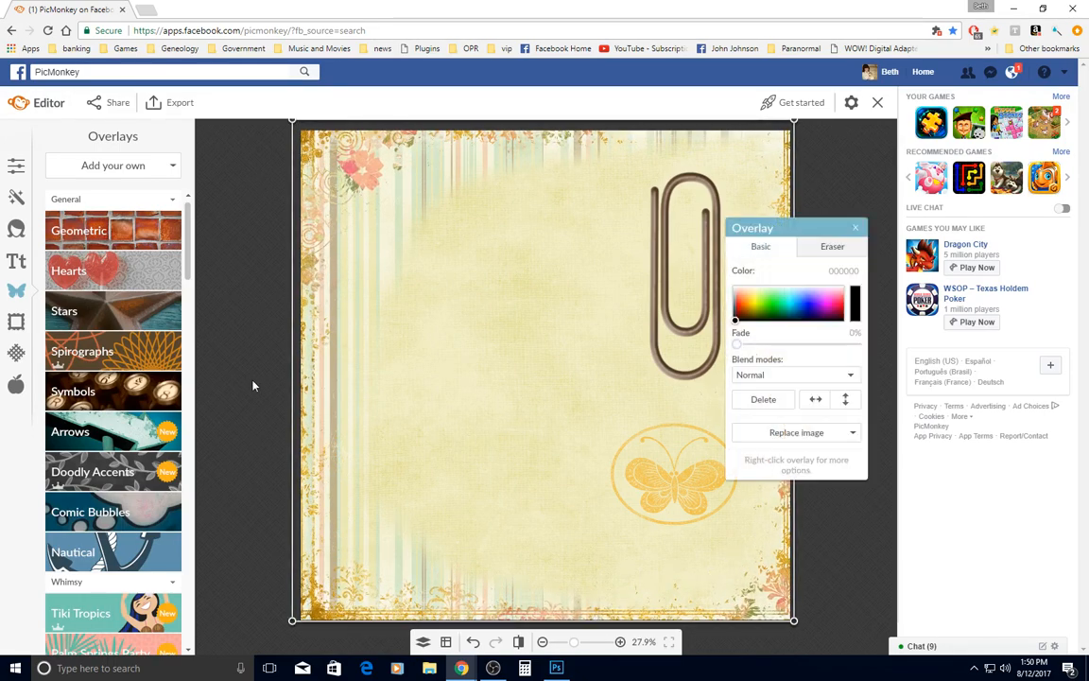
left_click_drag(292, 361, 296, 363)
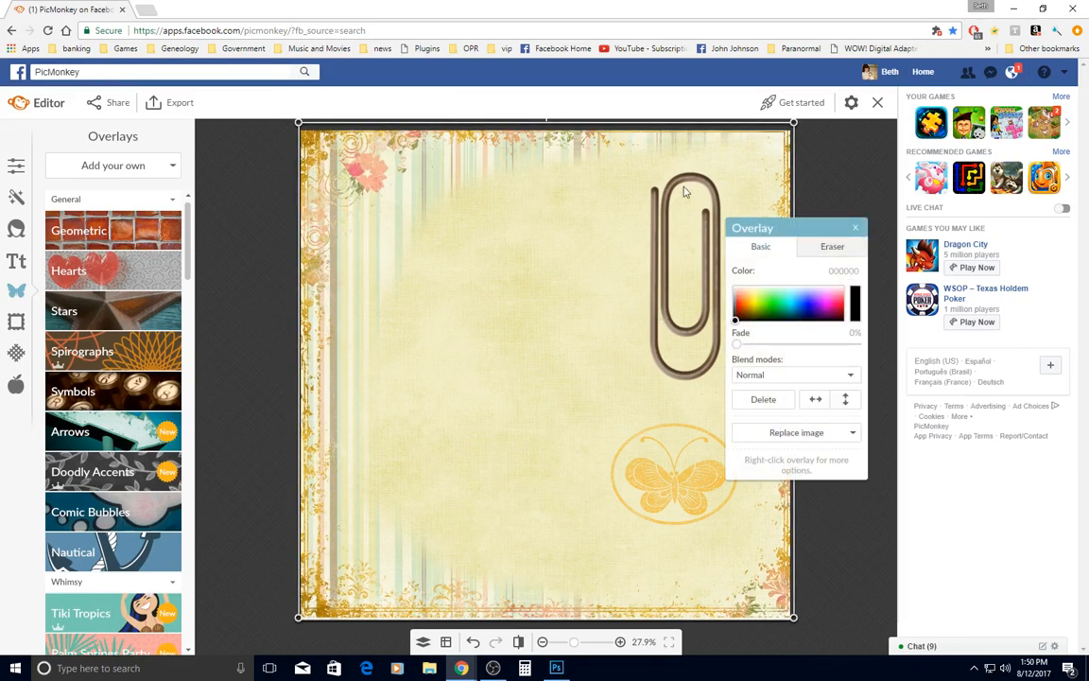
left_click_drag(619, 127, 619, 132)
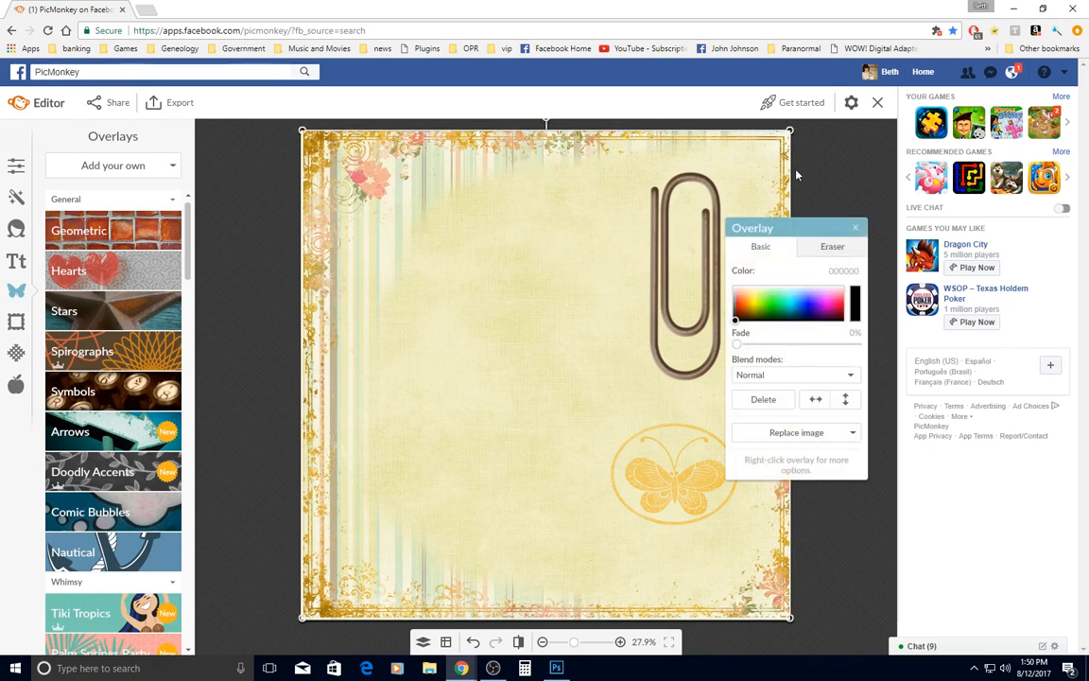
left_click_drag(794, 174, 790, 175)
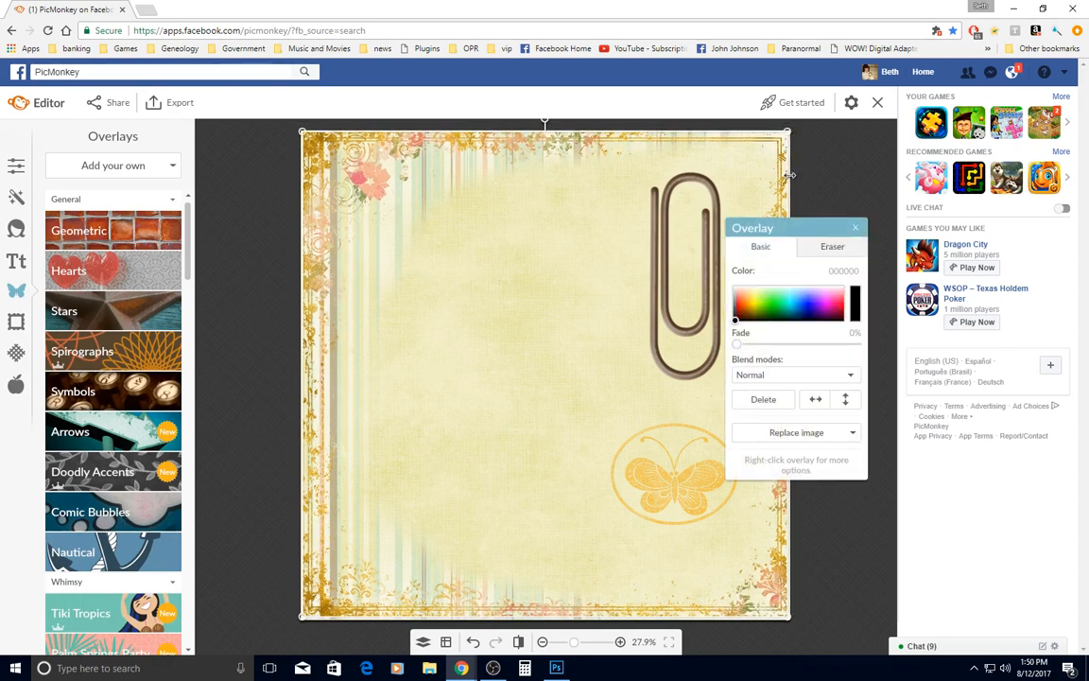
Finish stretching the gold floral frame to the page's right edge and fade it to 51%
left_click_drag(792, 174, 794, 173)
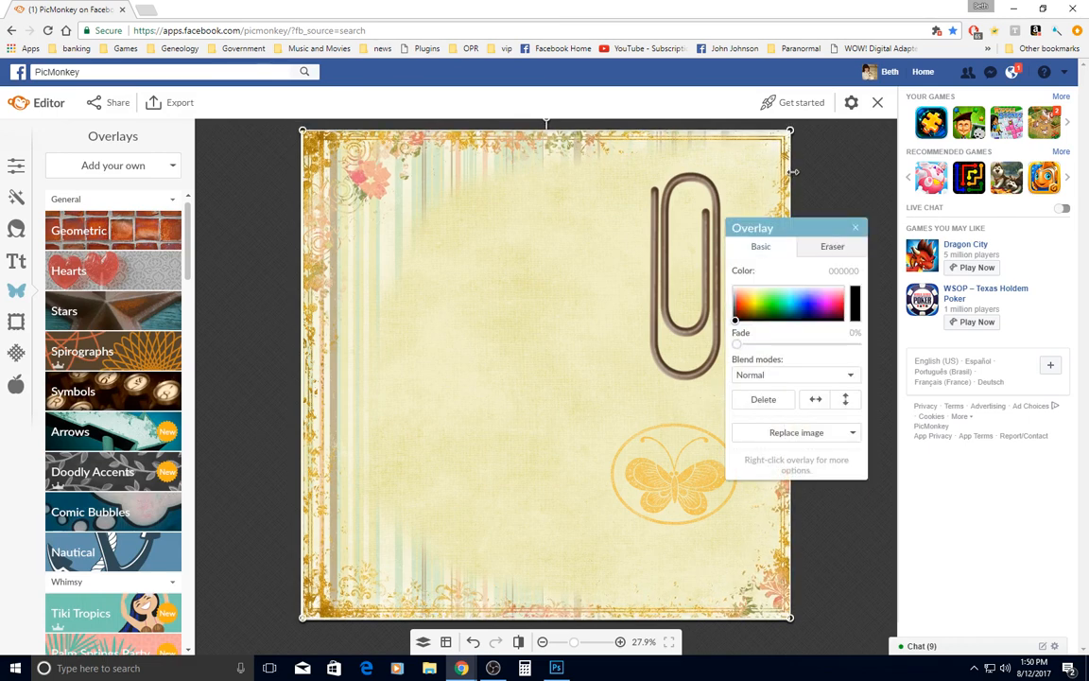
left_click(815, 346)
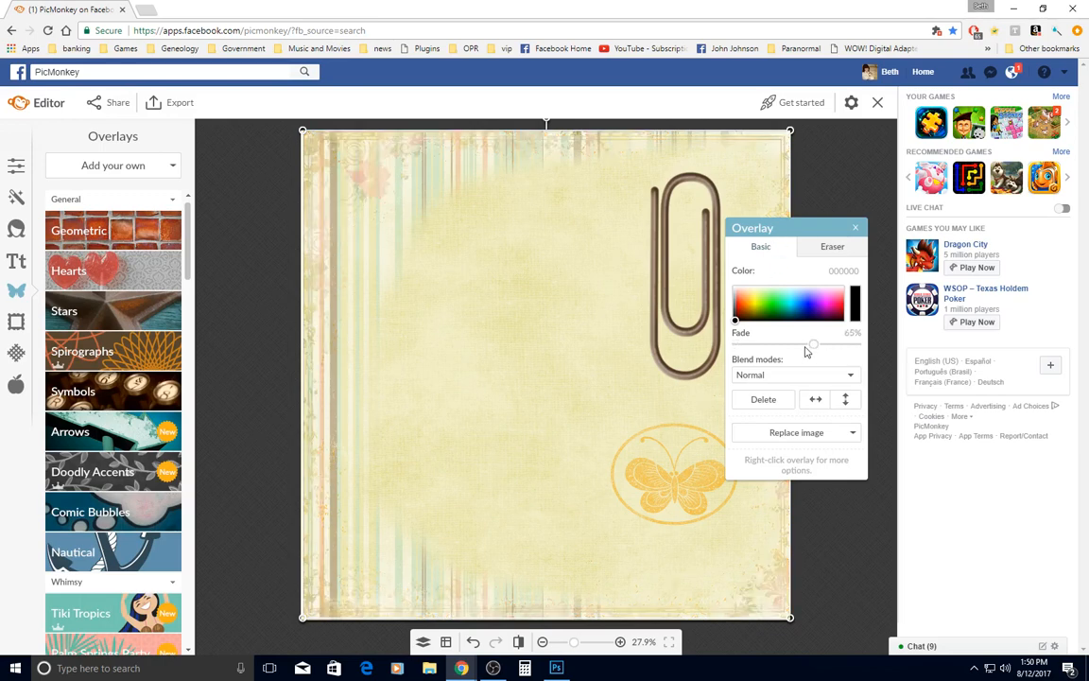
left_click_drag(808, 348, 799, 351)
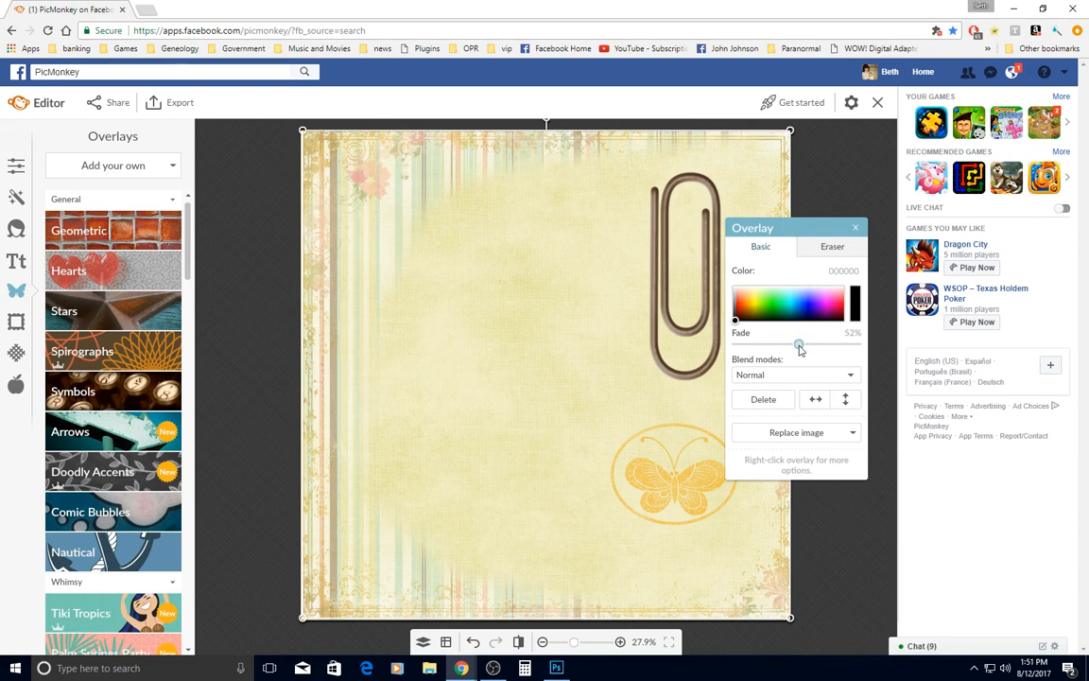
left_click(799, 348)
Flip the gold floral frame horizontally and vertically so its pink flower sits in the page's lower right corner
left_click_drag(816, 231, 768, 190)
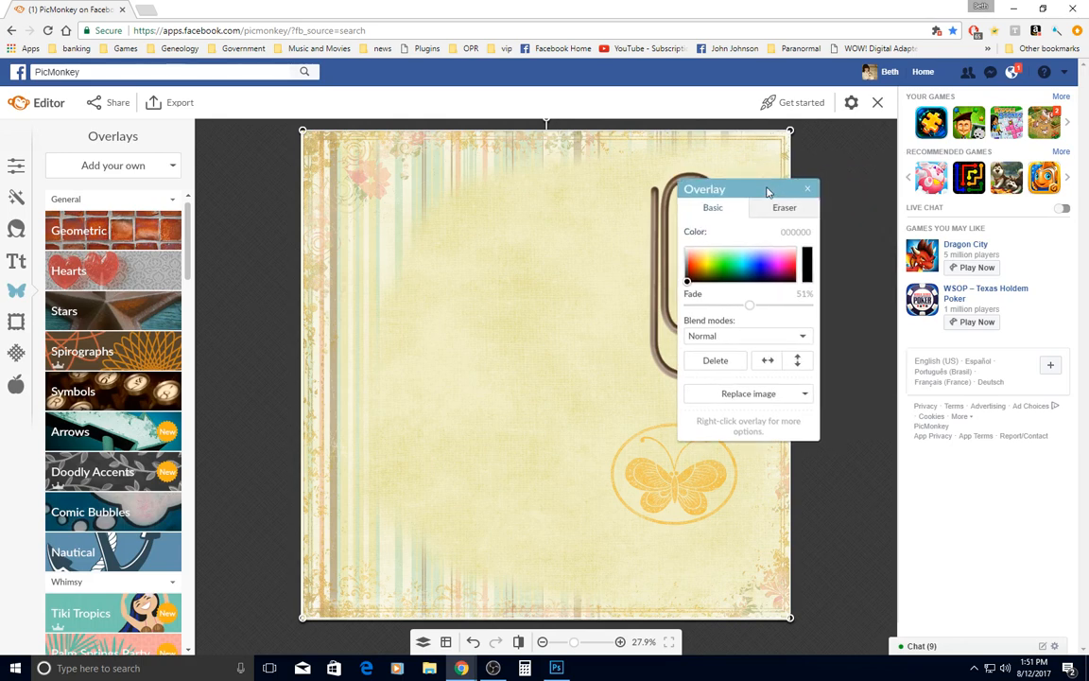
left_click(769, 363)
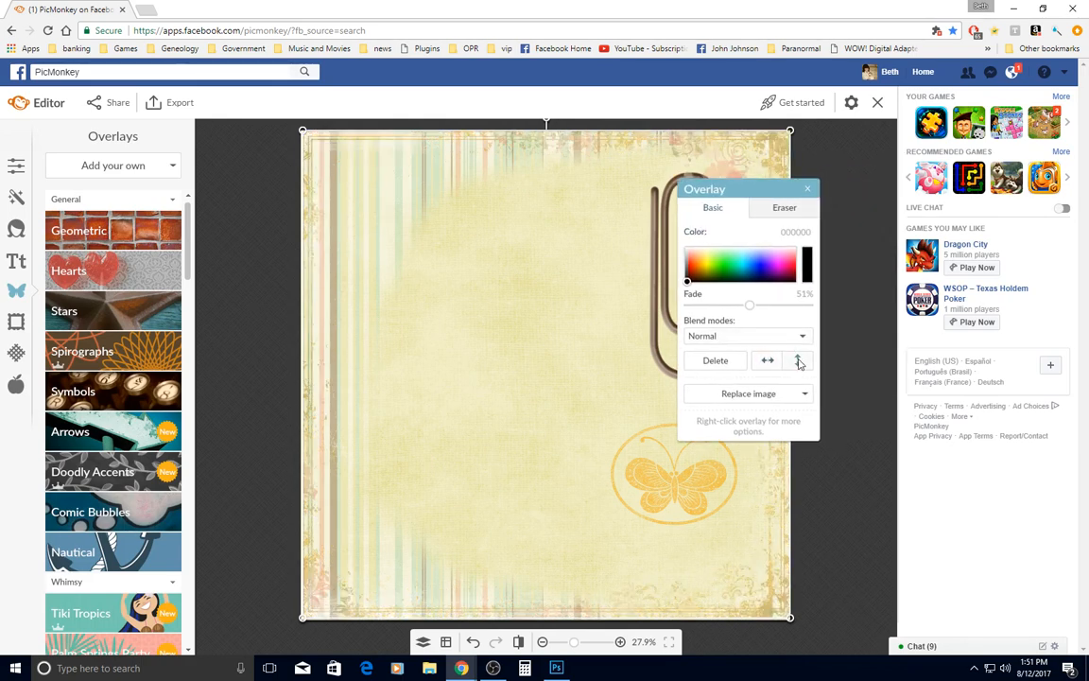
left_click(799, 362)
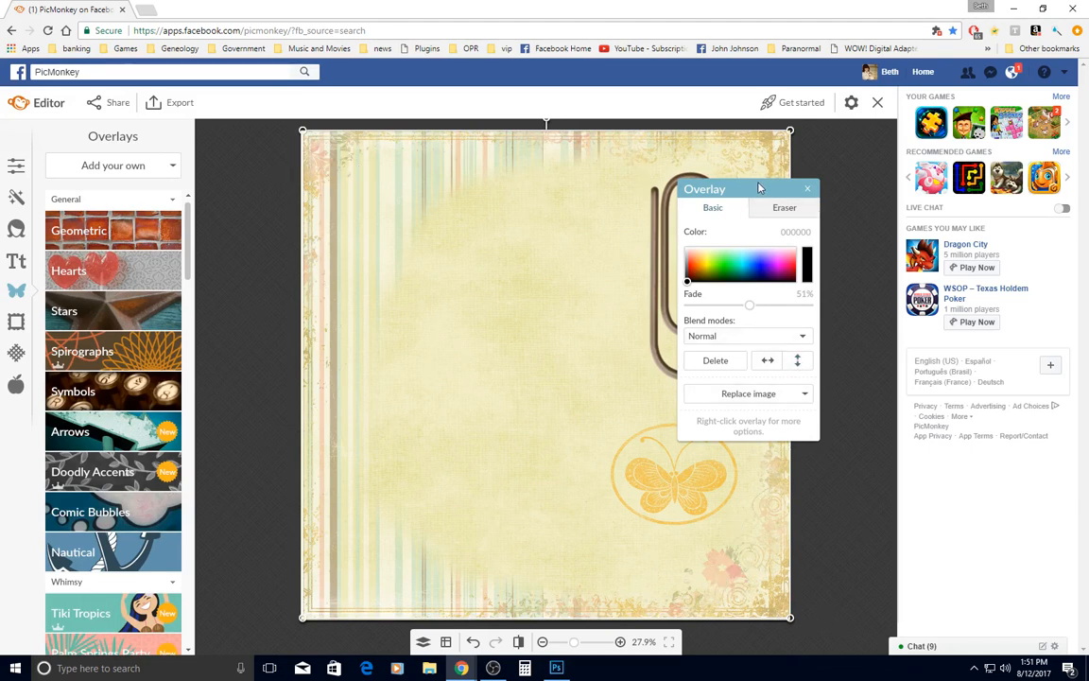
left_click(808, 191)
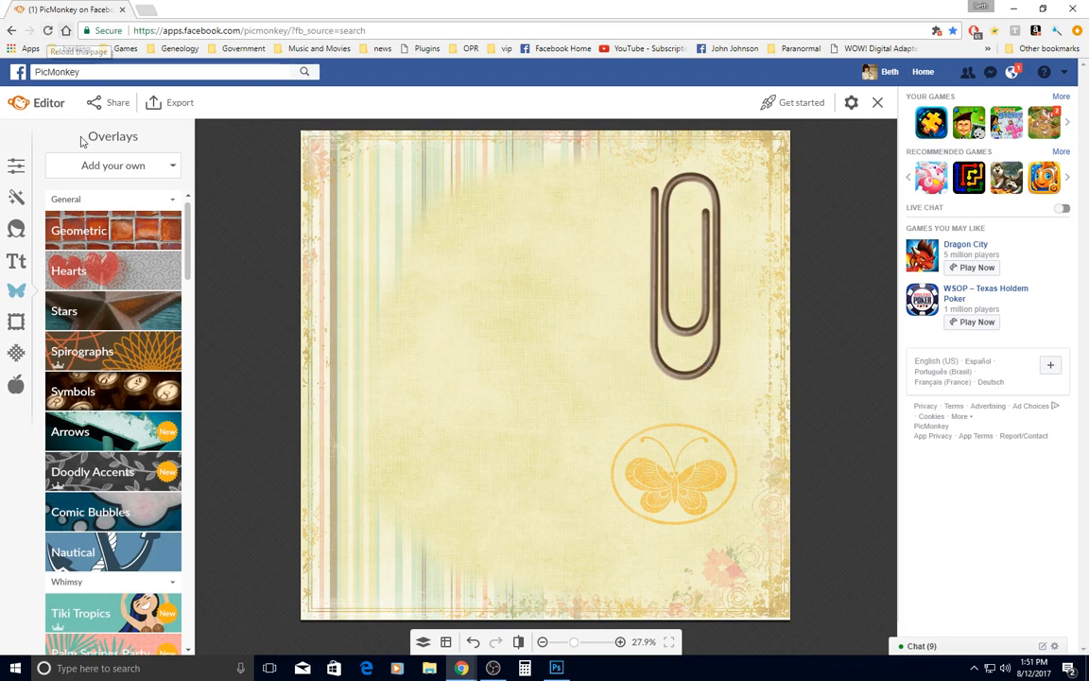
Add the colorized baby portrait from the family member's folder inside Geneology > Photos on drive E as an overlay
left_click(162, 166)
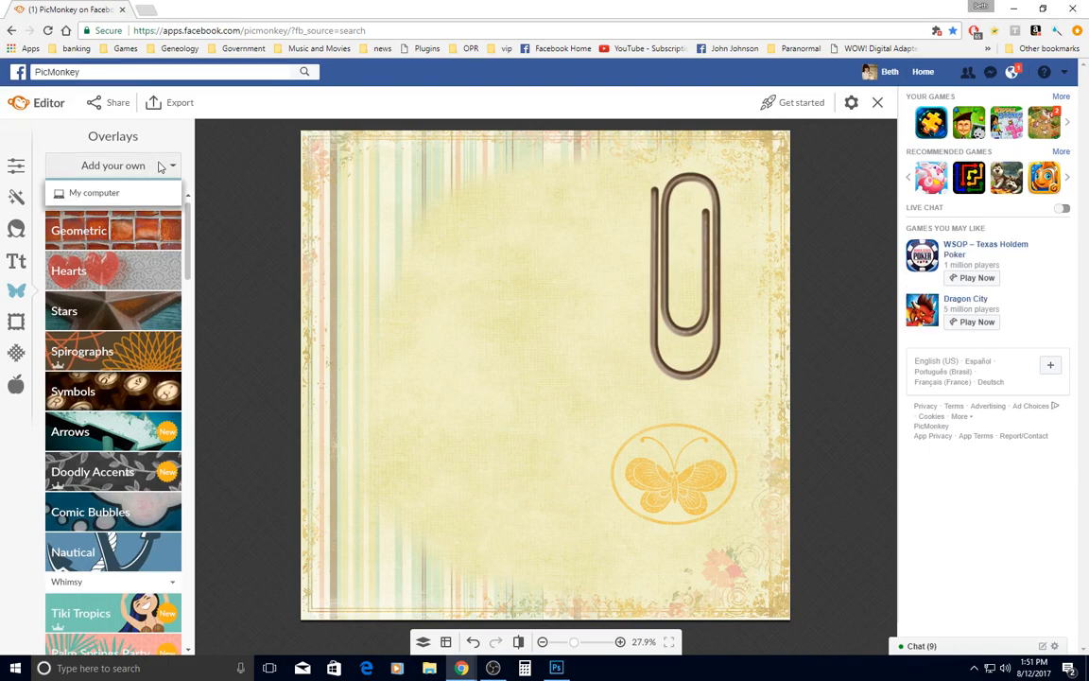
left_click(94, 193)
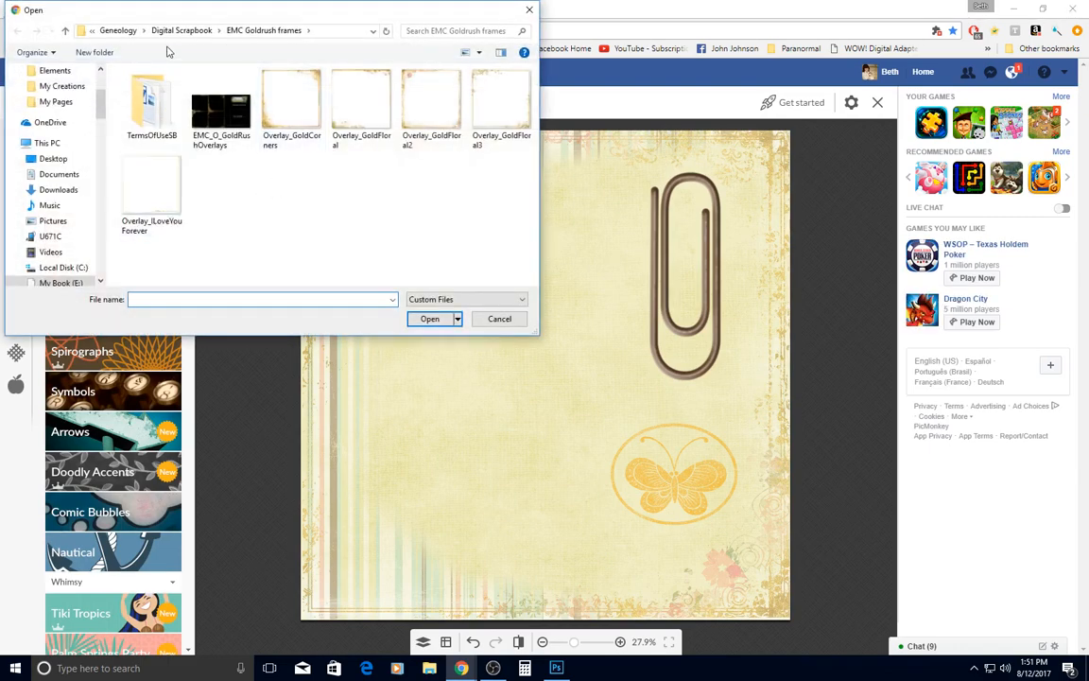
left_click(120, 33)
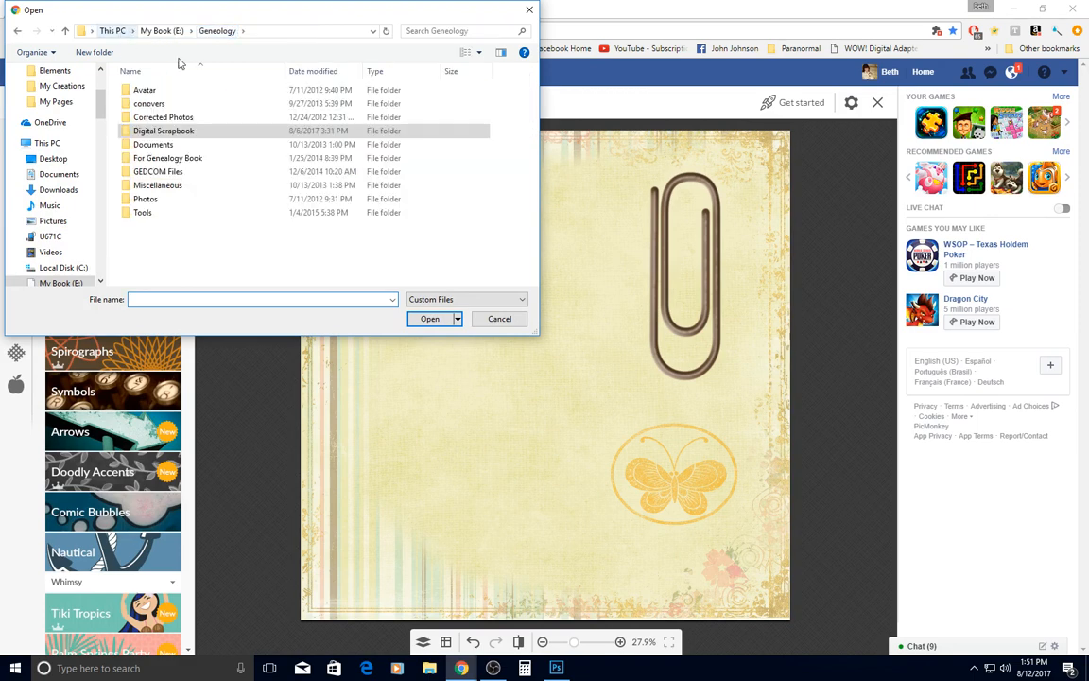
double_click(147, 198)
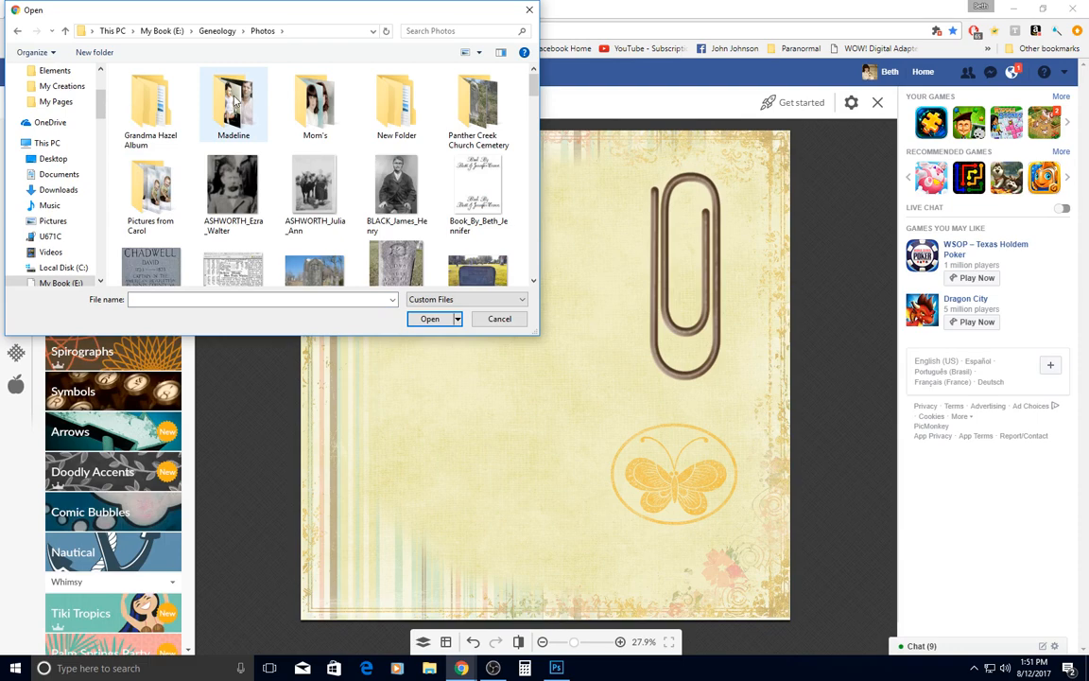
double_click(234, 99)
double_click(152, 100)
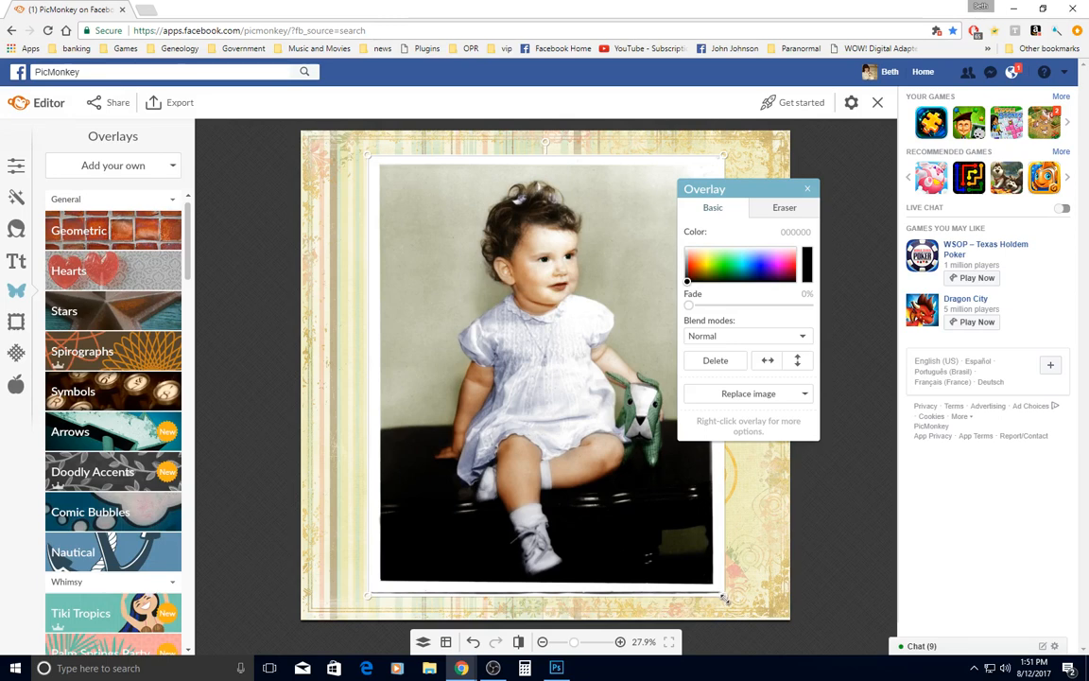
Shrink the baby photo to about three-fifths of its size and place it in the page's upper left area
left_click_drag(723, 597, 584, 442)
left_click_drag(530, 220, 529, 255)
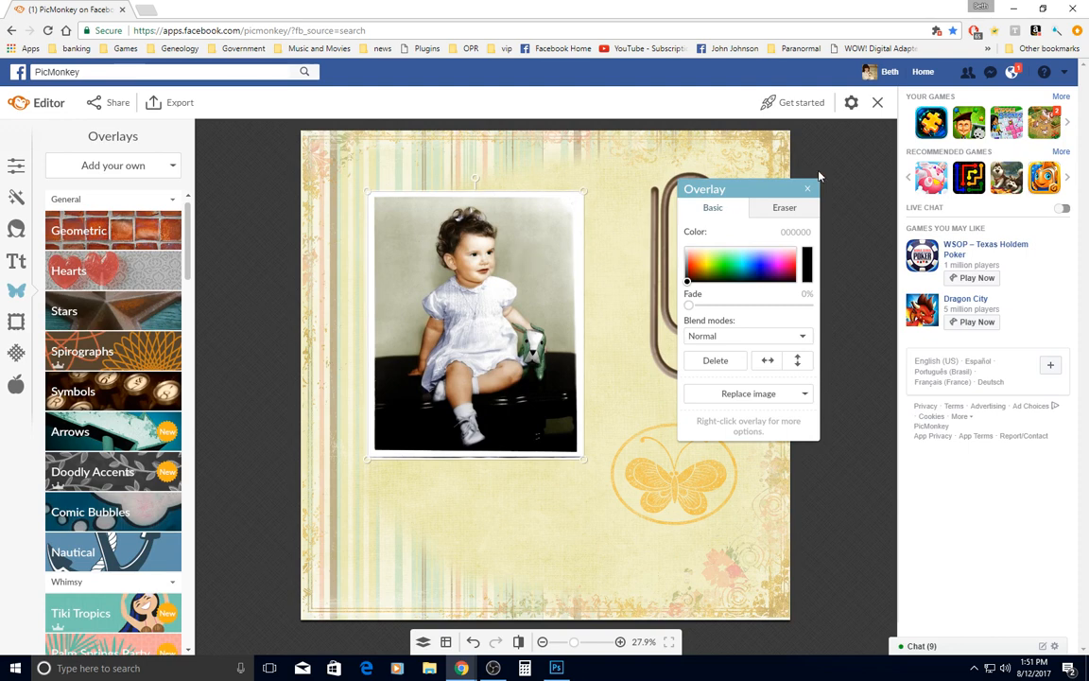
left_click_drag(762, 193, 802, 186)
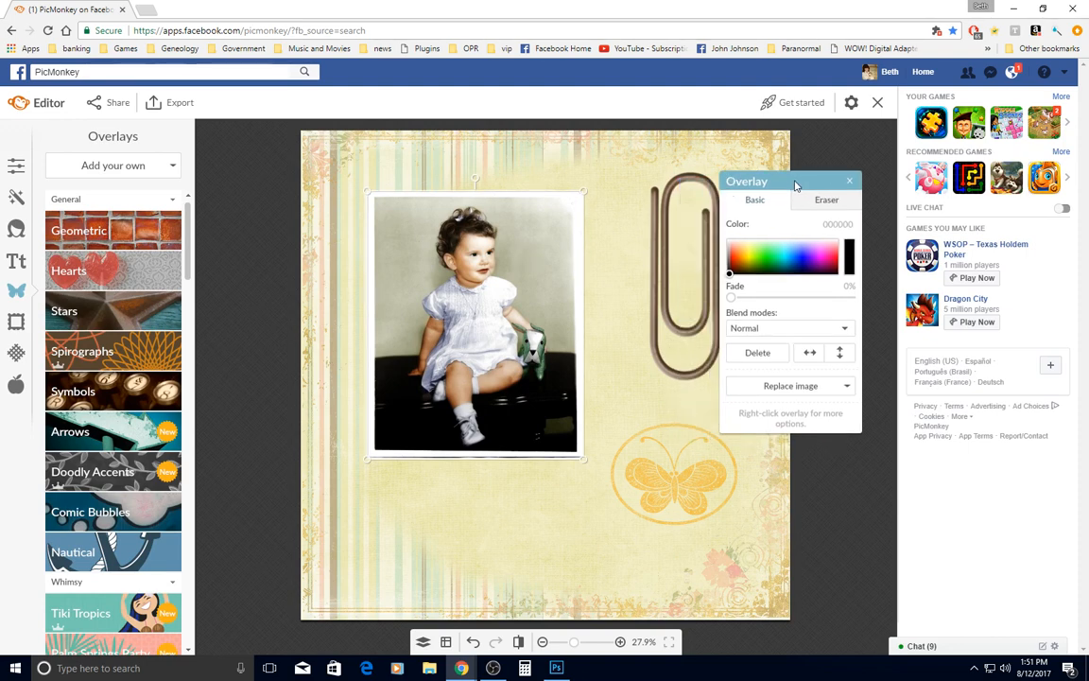
Show the layers list, duplicate the baby photo overlay and send the copy one layer backward, behind the original
left_click(424, 642)
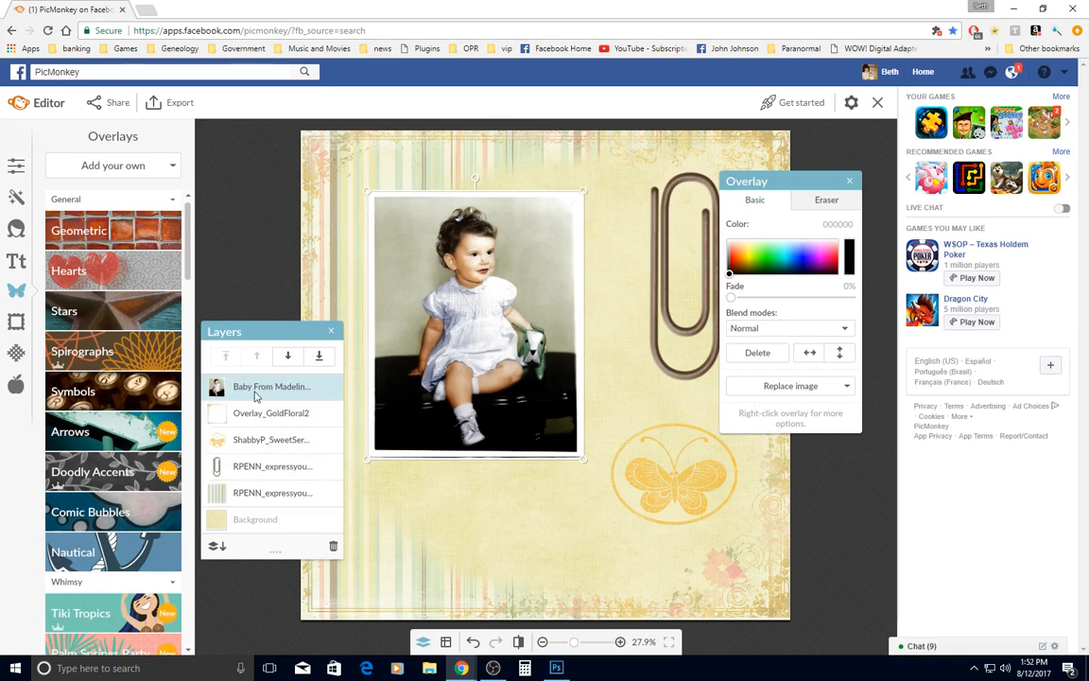
left_click(672, 291)
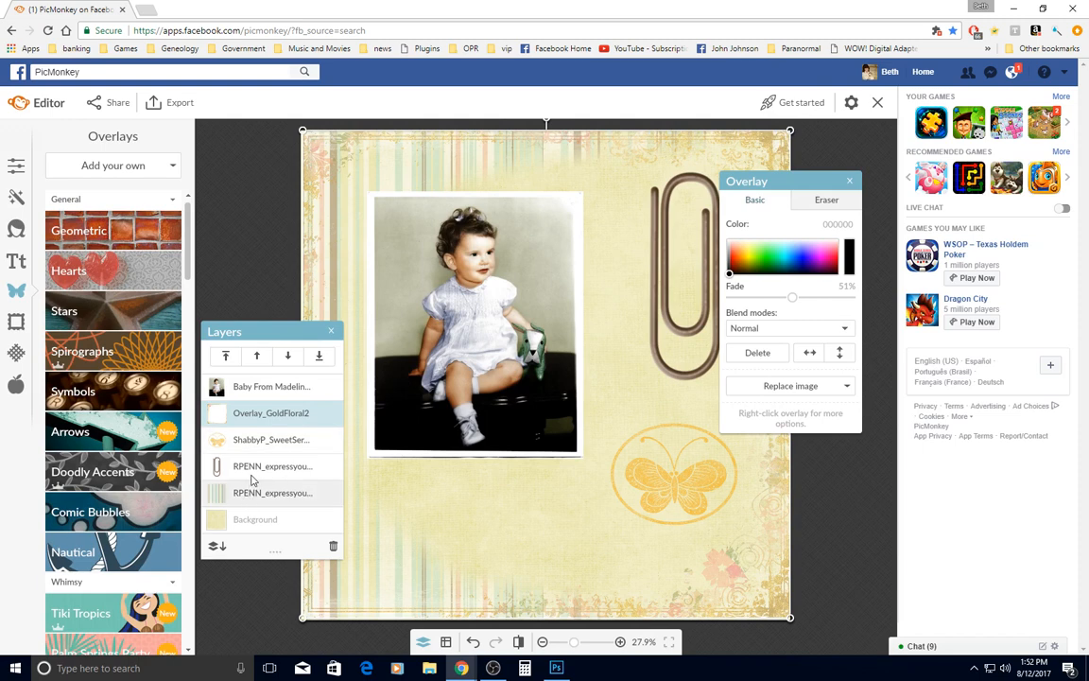
left_click(253, 468)
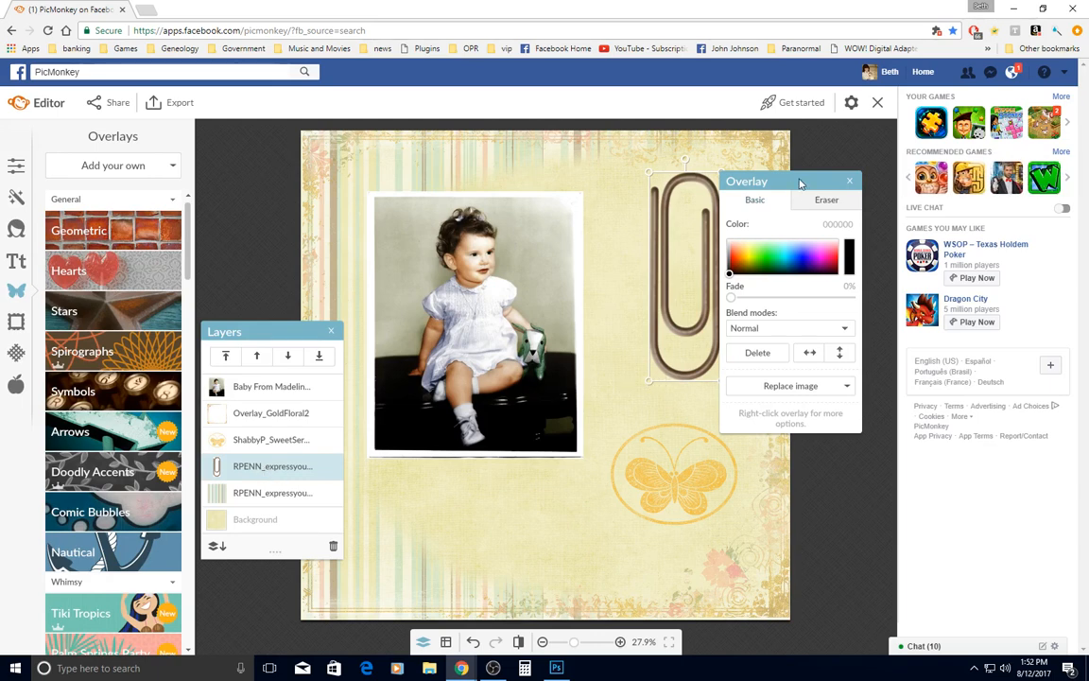
left_click_drag(798, 183, 842, 186)
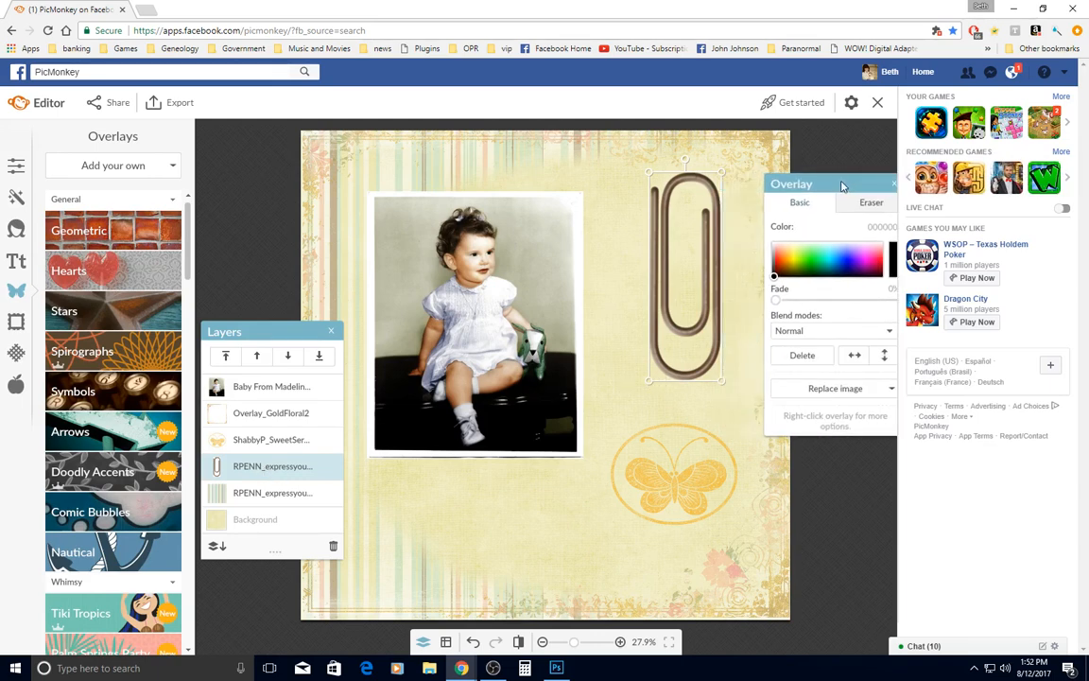
left_click(258, 389)
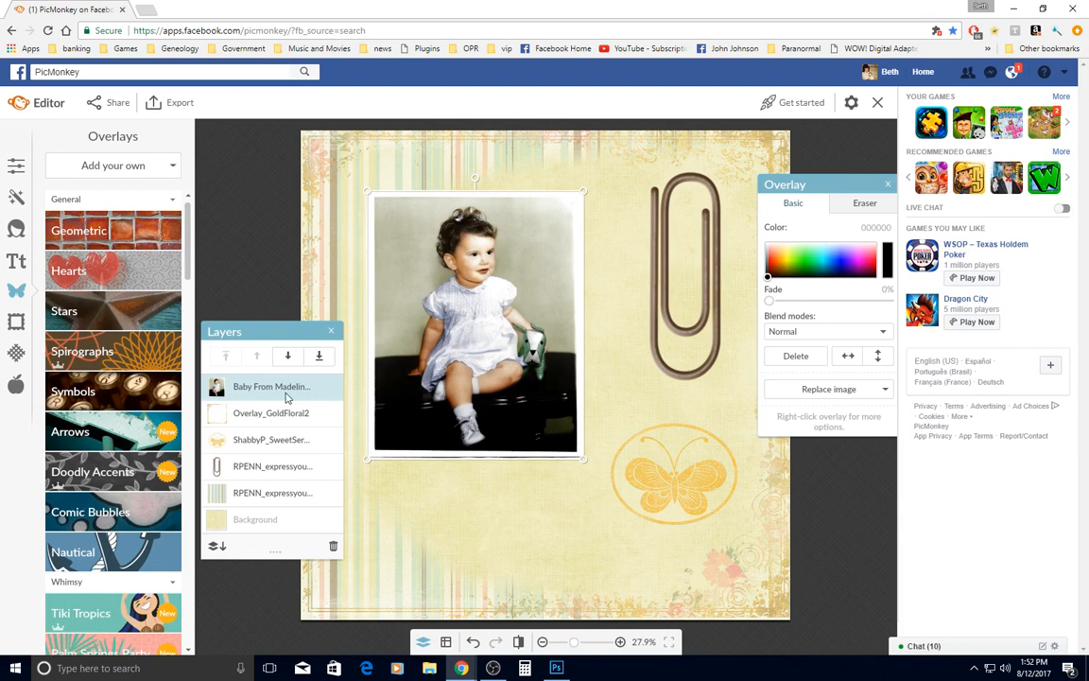
right_click(473, 314)
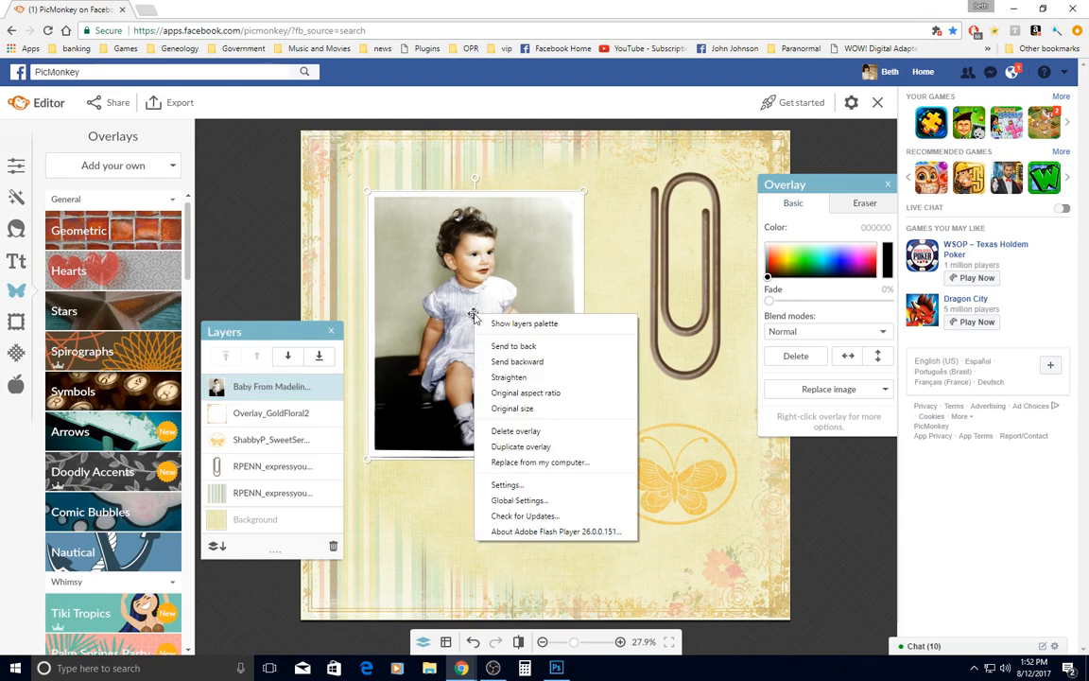
left_click(517, 452)
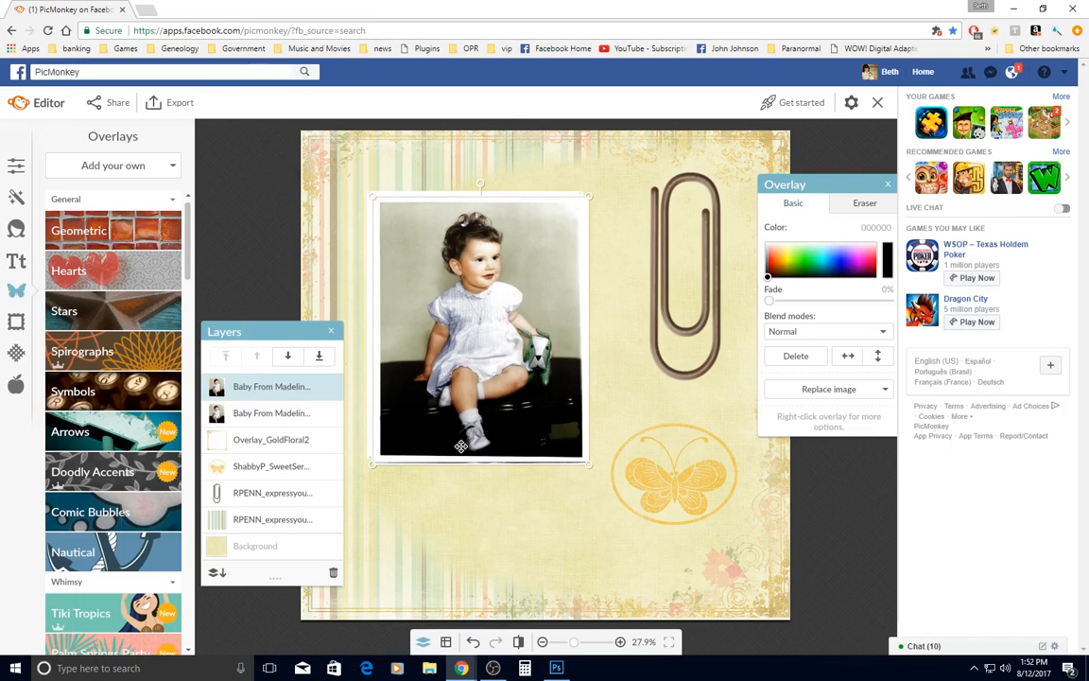
left_click(290, 359)
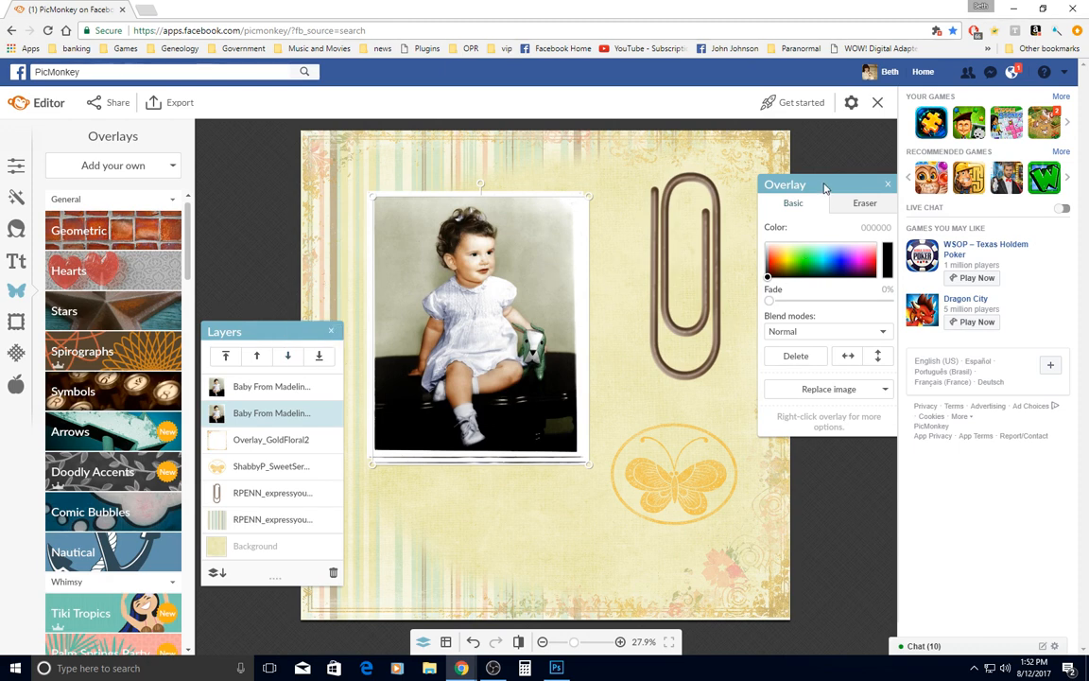
Make the rear photo copy a soft shadow with Difference blend mode and 91% fade, nudged slightly closer to the original photo
left_click_drag(824, 187, 797, 187)
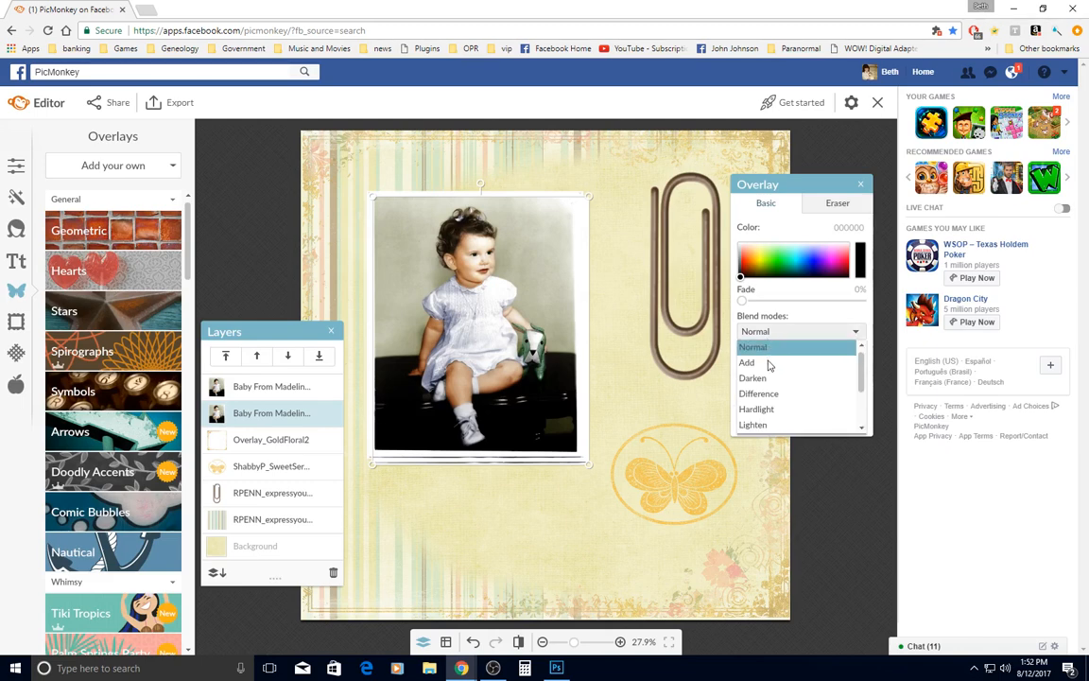
left_click(770, 394)
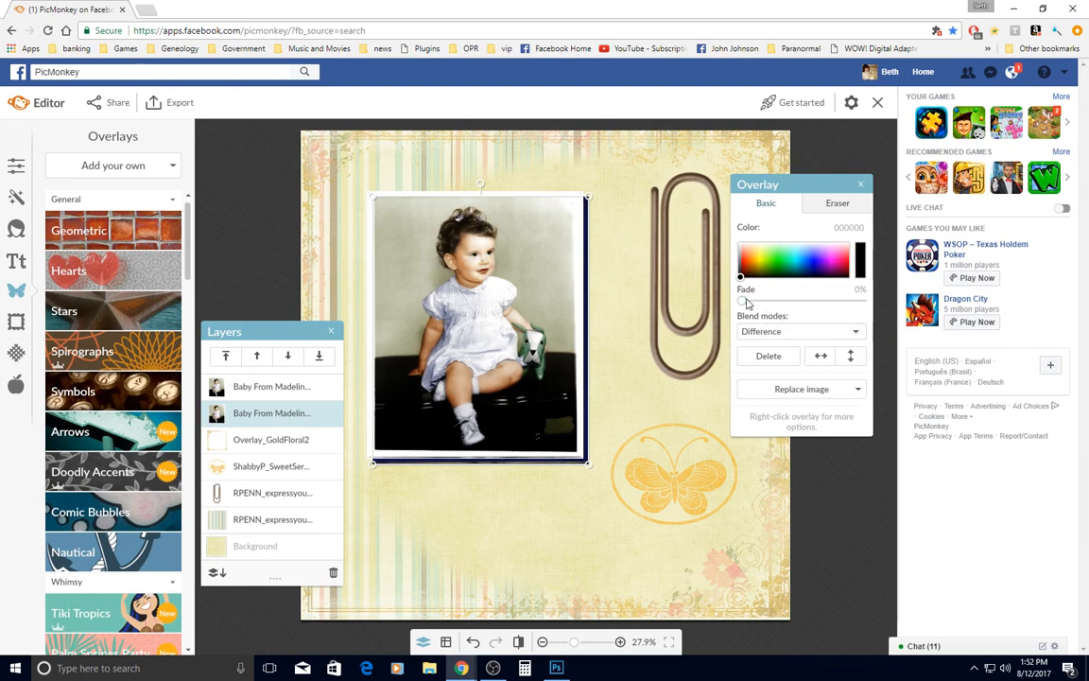
left_click_drag(744, 301, 861, 312)
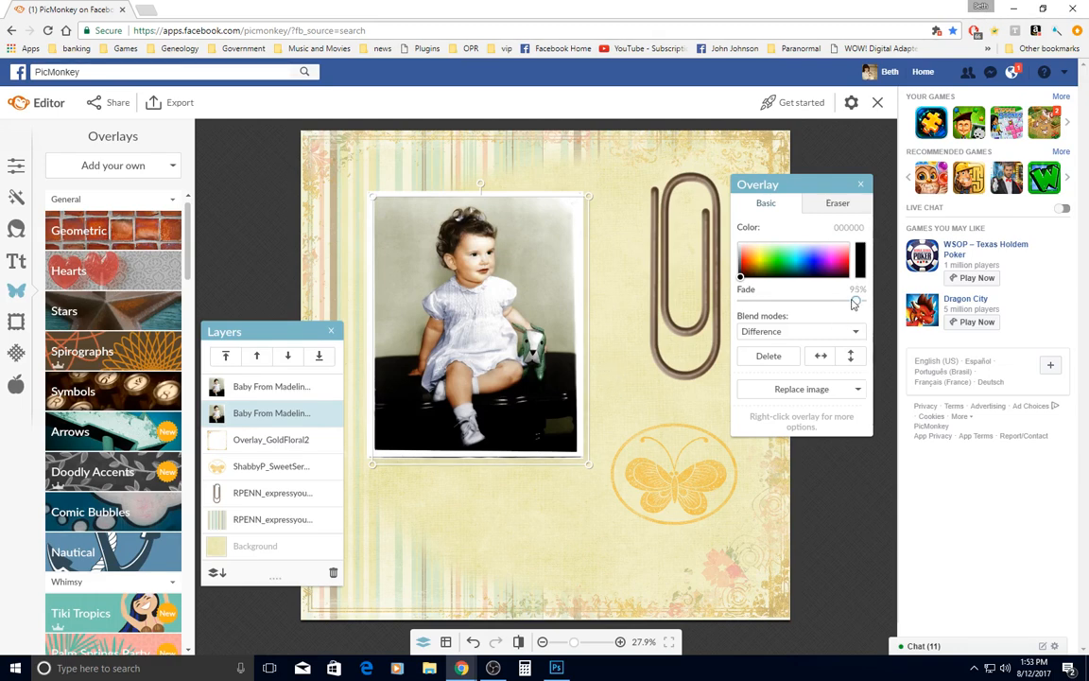
left_click_drag(852, 303, 849, 302)
left_click_drag(847, 301, 848, 301)
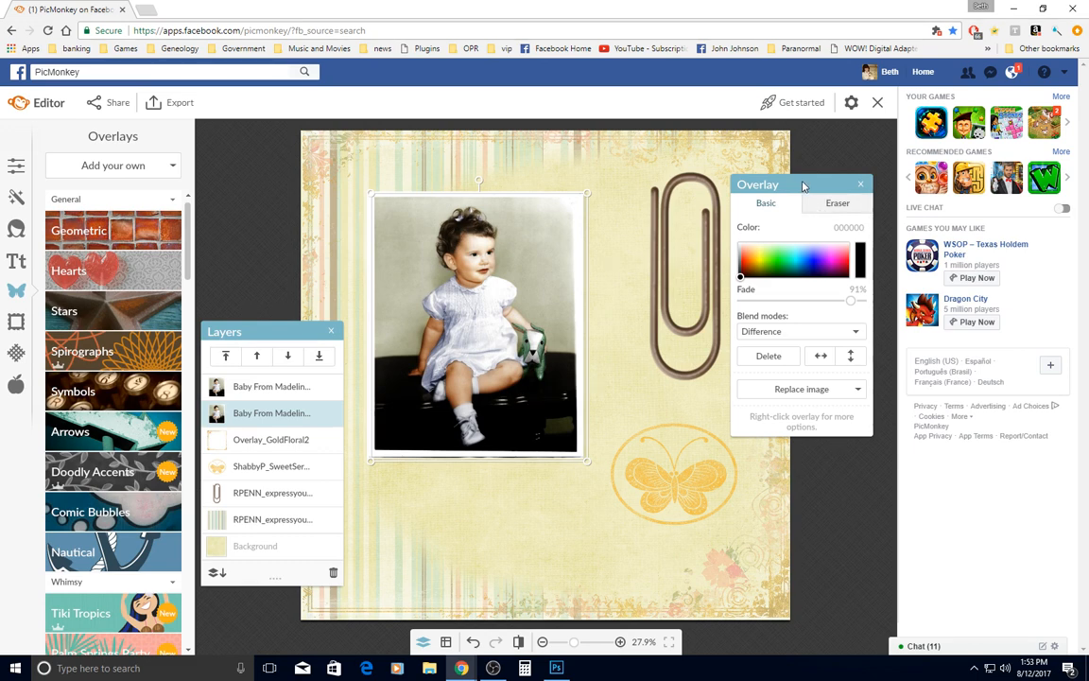
left_click(863, 186)
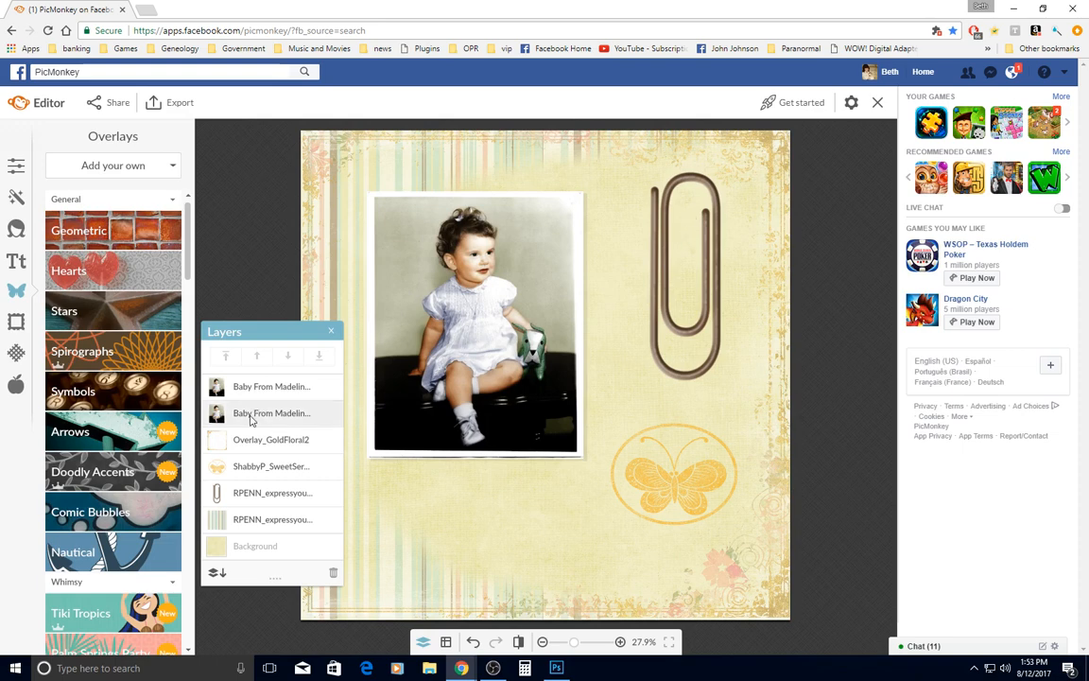
Shrink the paperclip to about a third of its size and move it to the baby photo's upper left corner
left_click(254, 504)
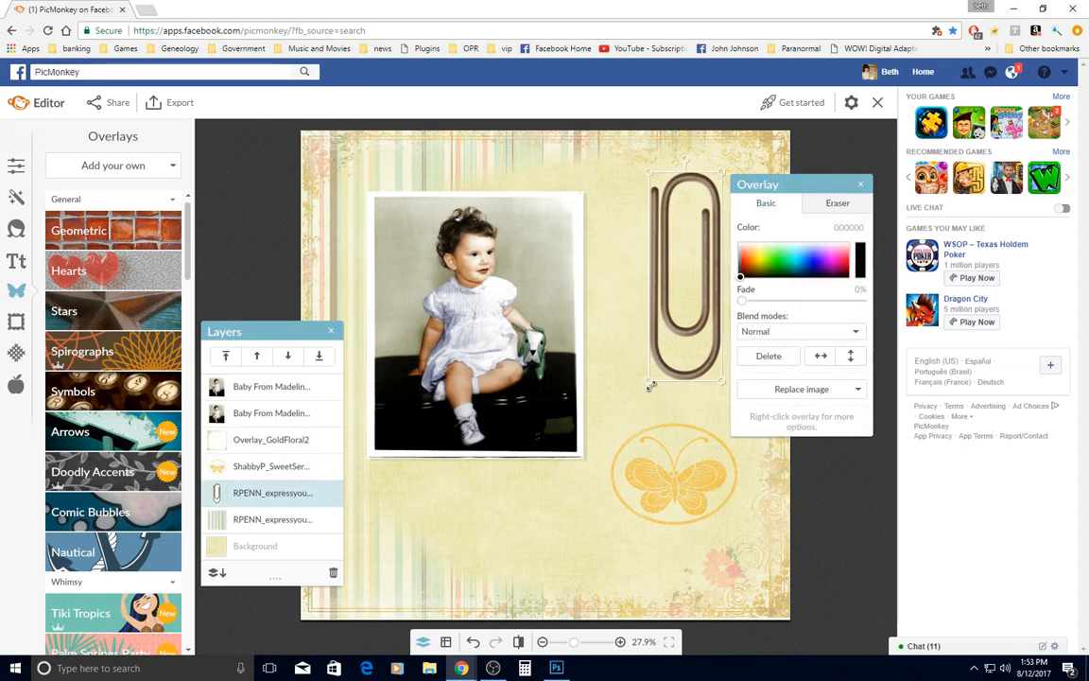
left_click_drag(653, 380, 700, 263)
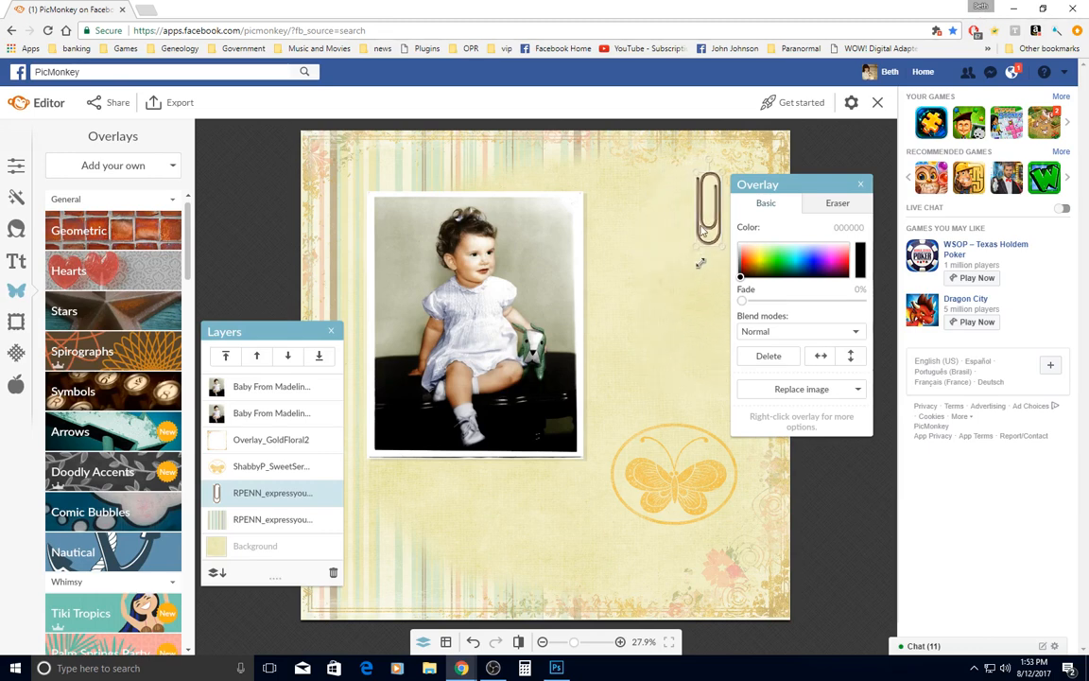
left_click_drag(707, 205, 367, 212)
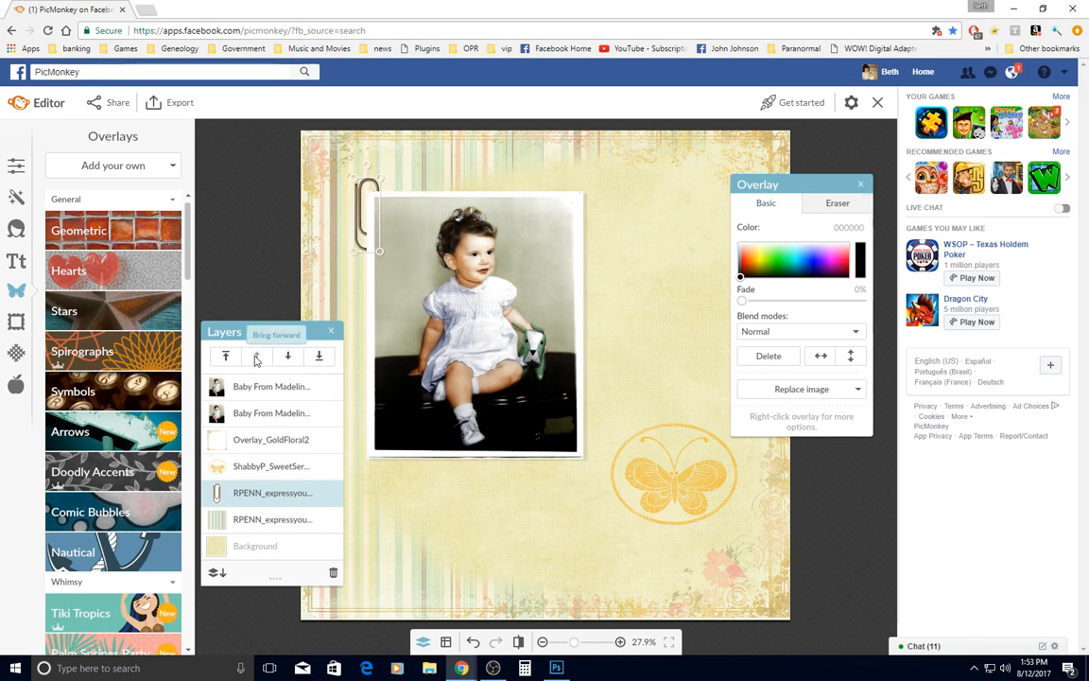
Bring the paperclip layer forward to the top of the stack, above both baby photo layers
left_click(256, 359)
left_click(255, 359)
left_click(255, 360)
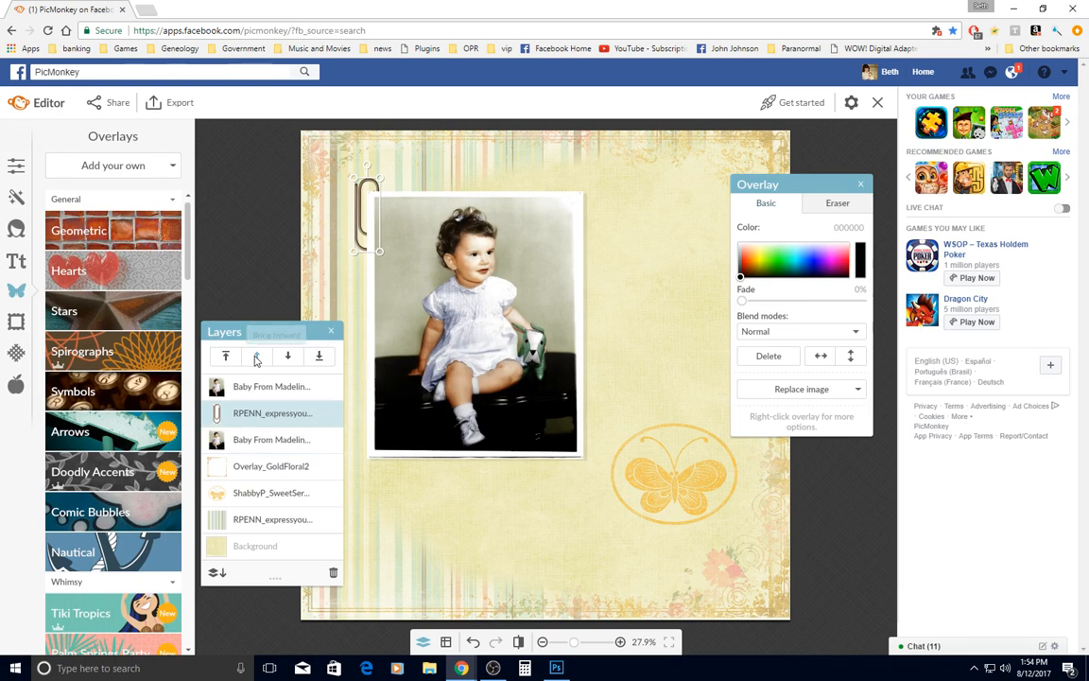
left_click(255, 360)
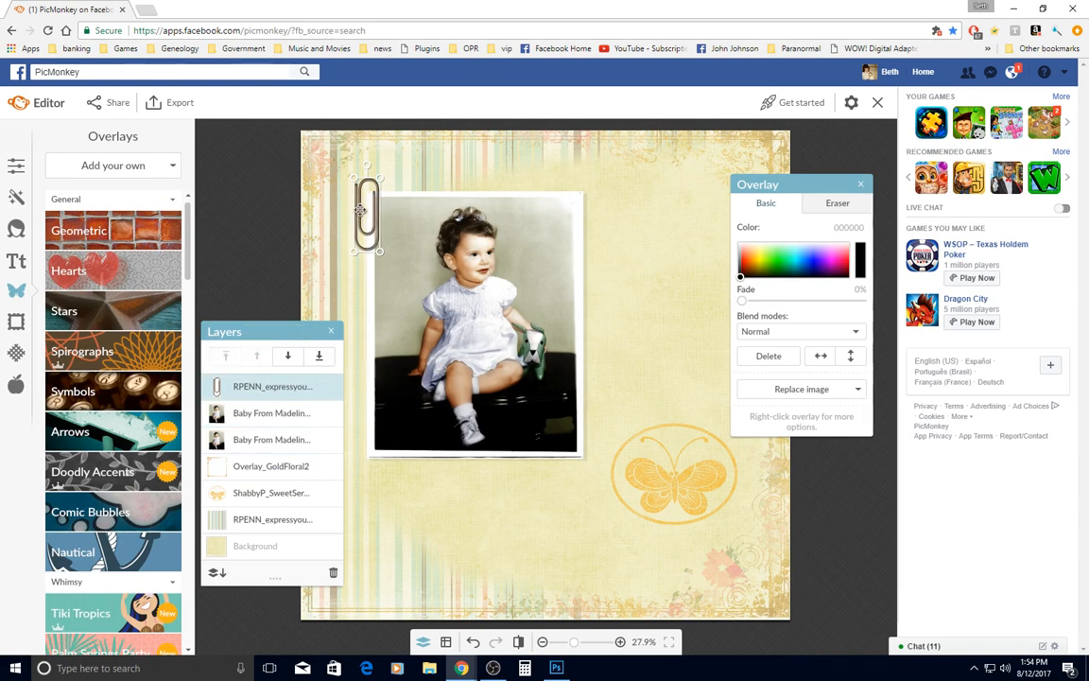
Shift the paperclip slightly right onto the photo's upper left corner and tilt it clockwise across that corner
left_click_drag(365, 208, 374, 202)
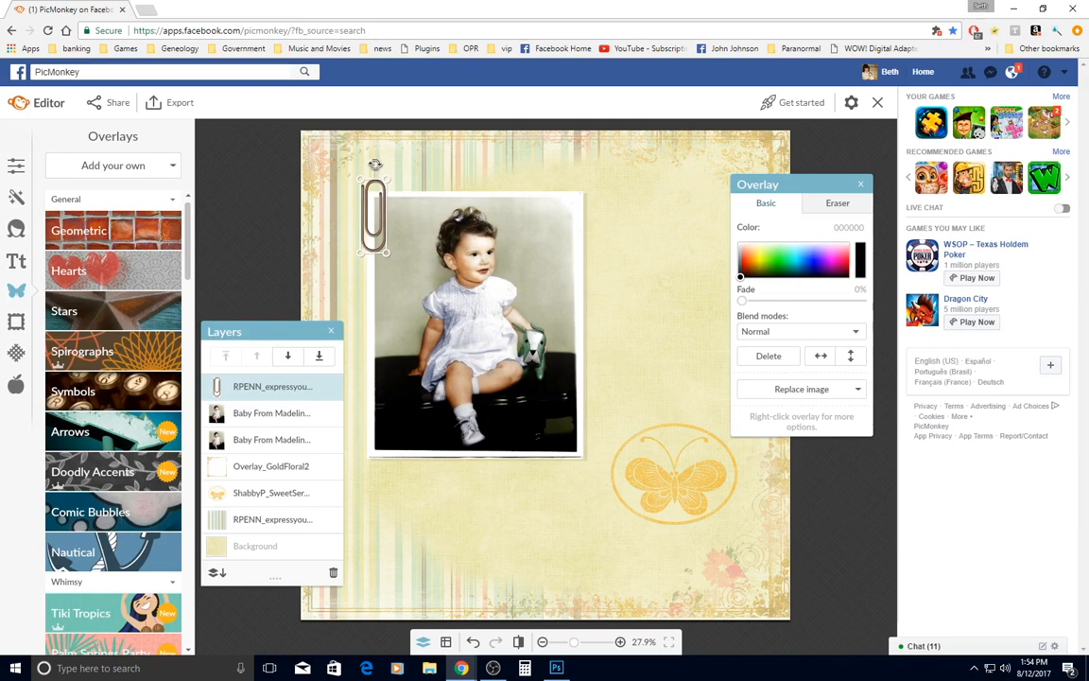
left_click_drag(375, 165, 387, 207)
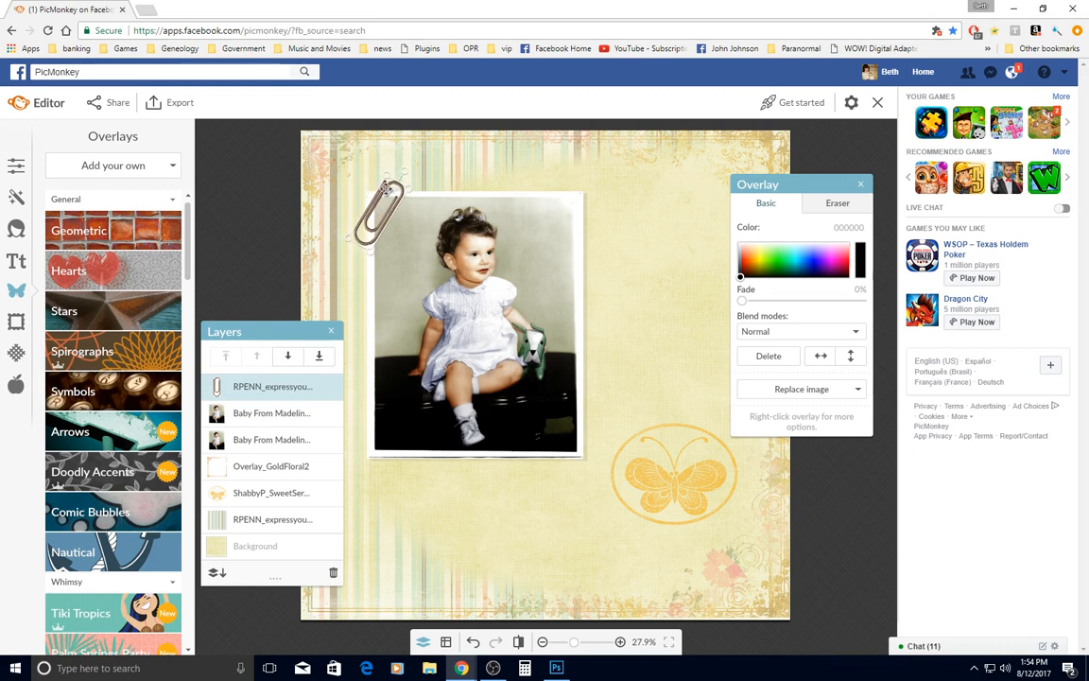
left_click_drag(386, 175, 388, 172)
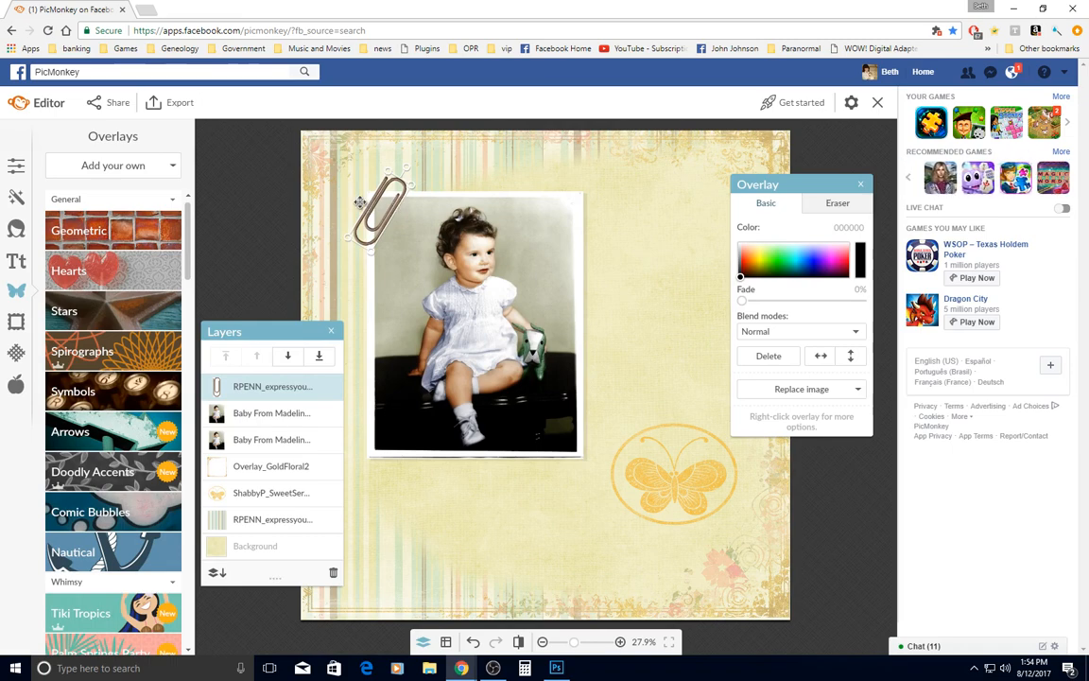
Set up the eraser for the paperclip overlay with size 33 and hardness 100
scroll(399, 203, "up", 3)
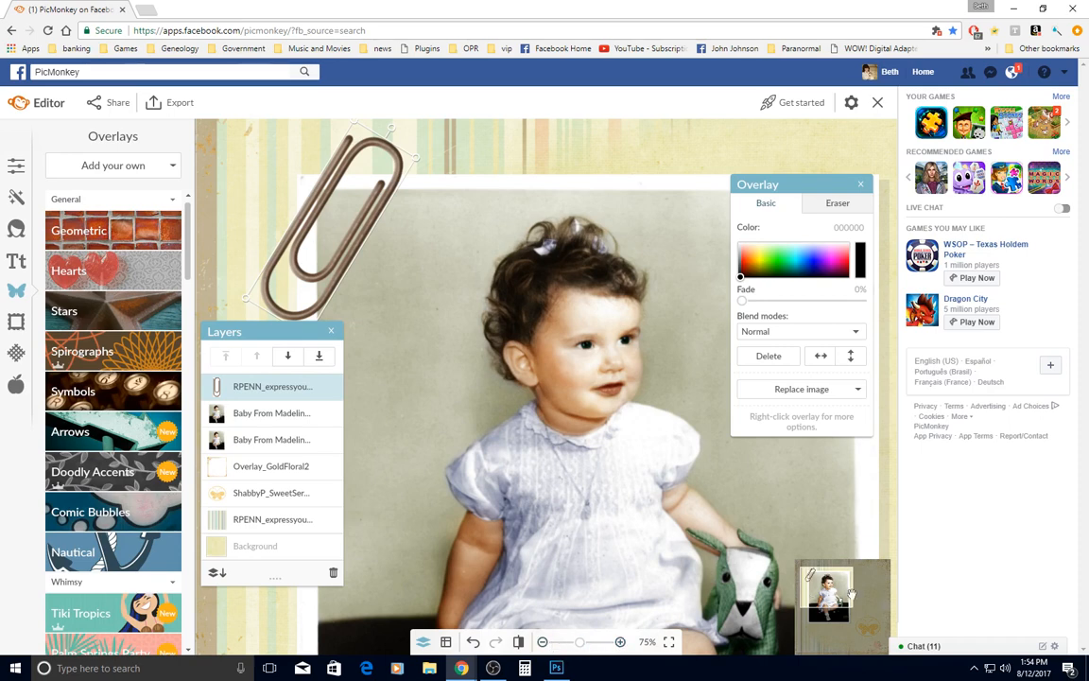
mouse_move(828, 586)
left_mouse_down()
mouse_move(828, 598)
mouse_move(818, 588)
left_mouse_up()
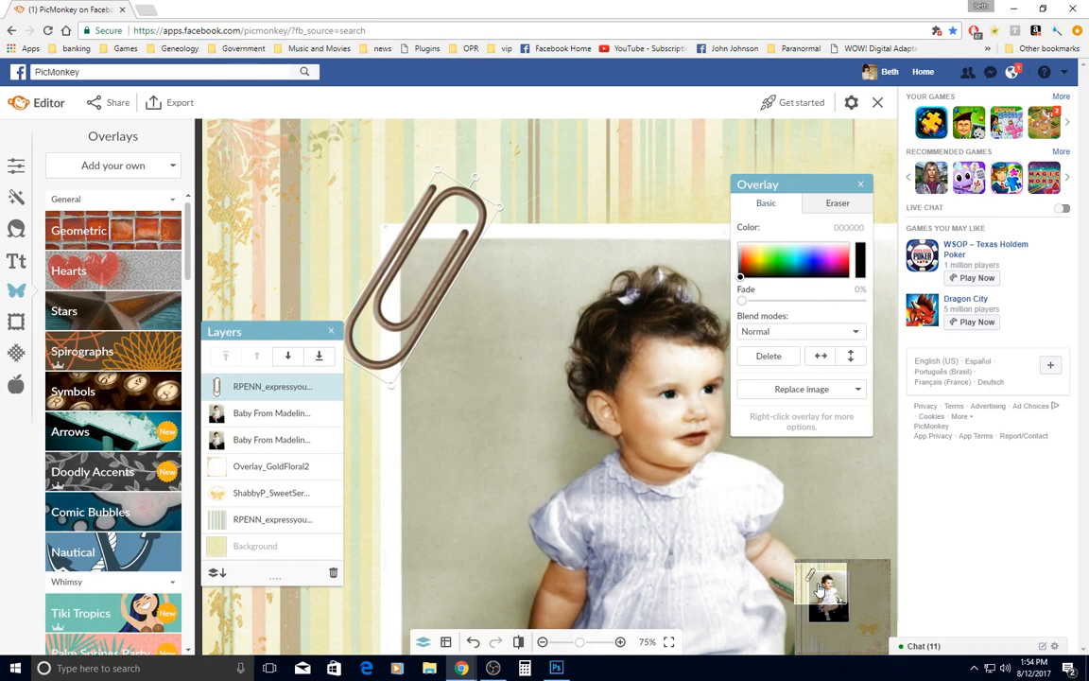
left_click(829, 206)
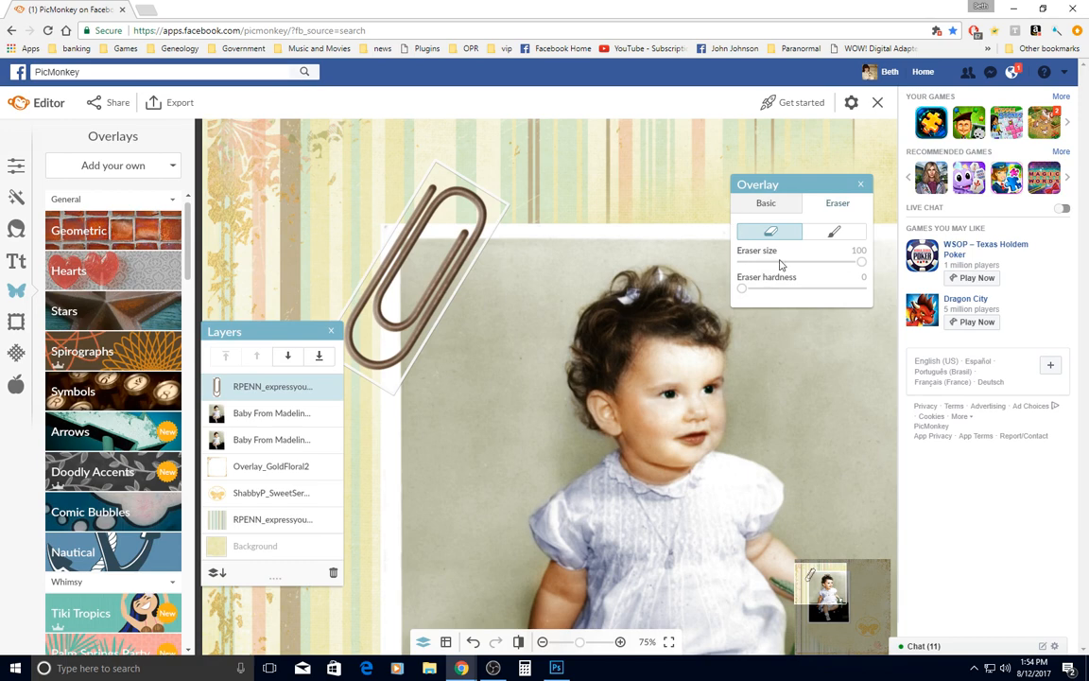
mouse_move(742, 289)
left_mouse_down()
mouse_move(875, 292)
mouse_move(840, 263)
mouse_move(783, 264)
left_mouse_up()
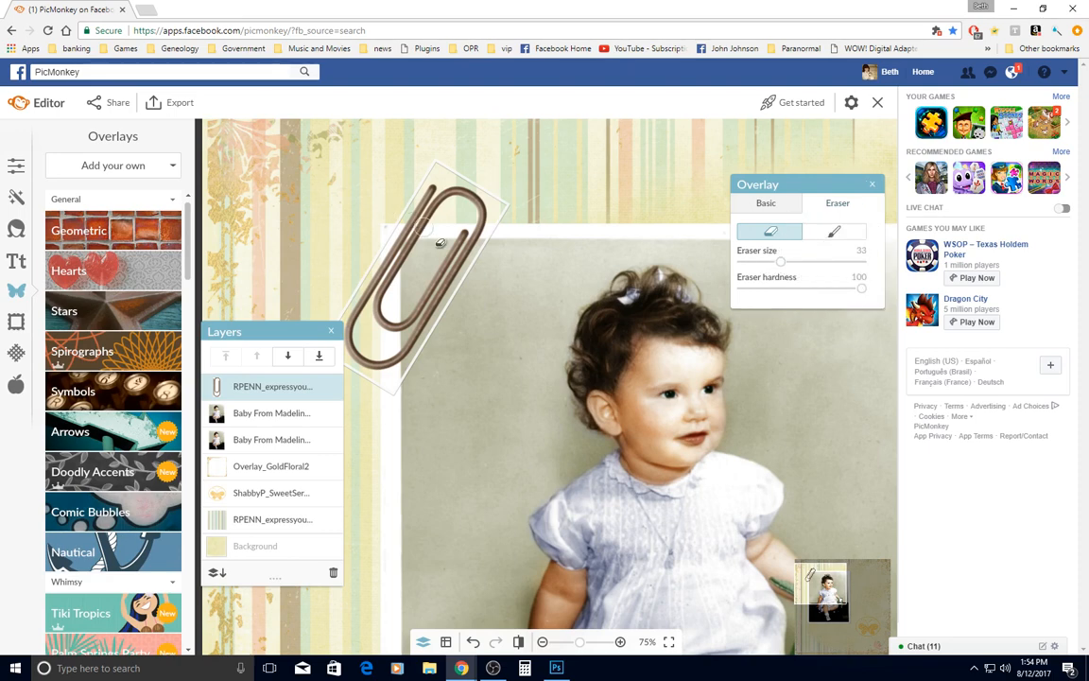
Erase the bottom bend and lower right section of the paperclip's outer wire where it overlaps the photo
scroll(399, 220, "up", 3)
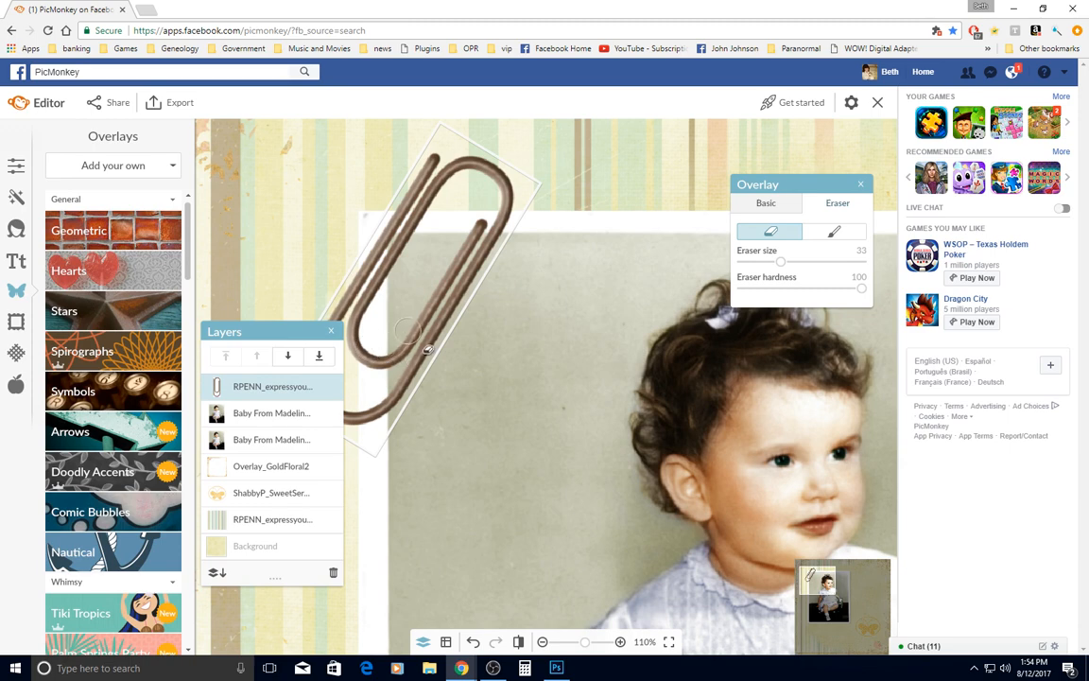
left_click(331, 333)
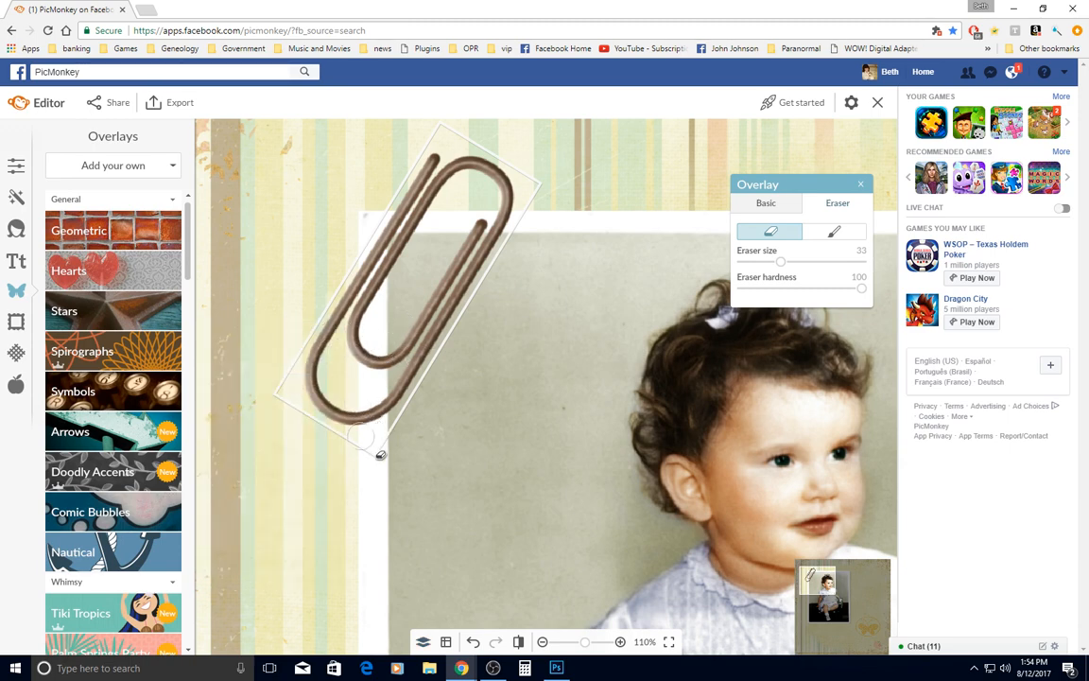
scroll(387, 432, "up", 2)
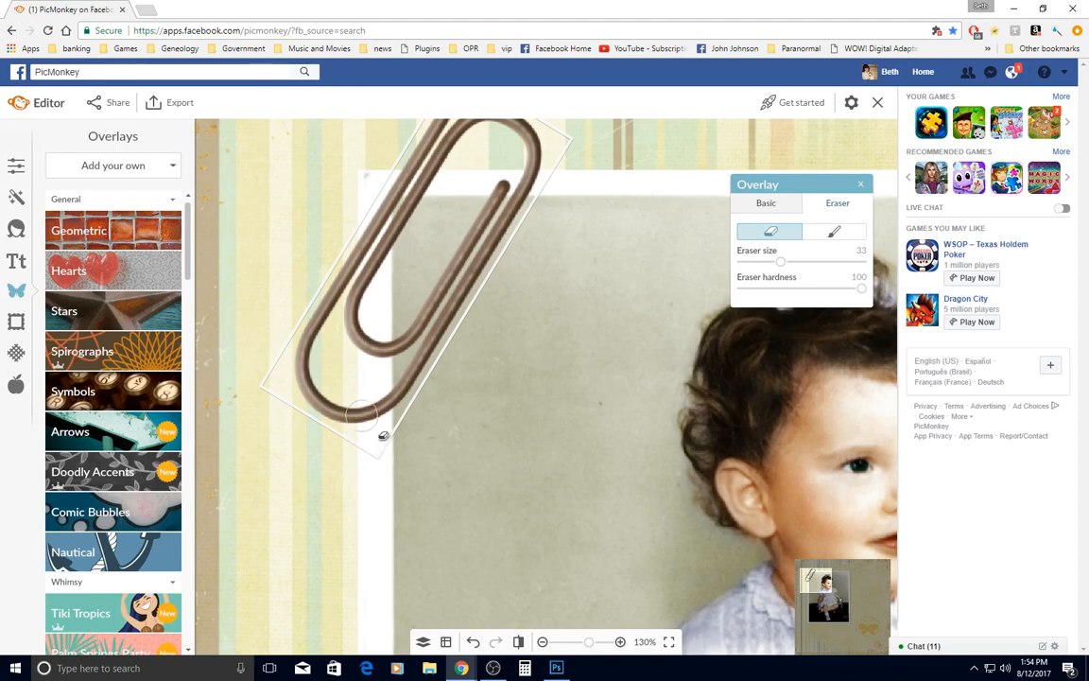
scroll(383, 436, "up", 3)
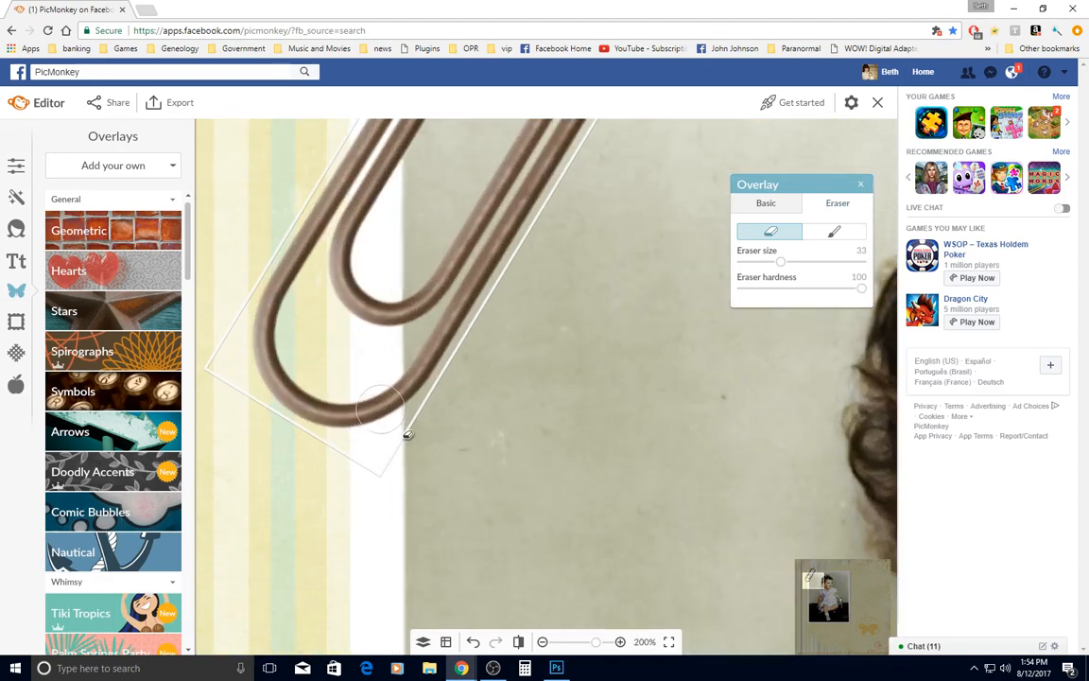
left_click(404, 440)
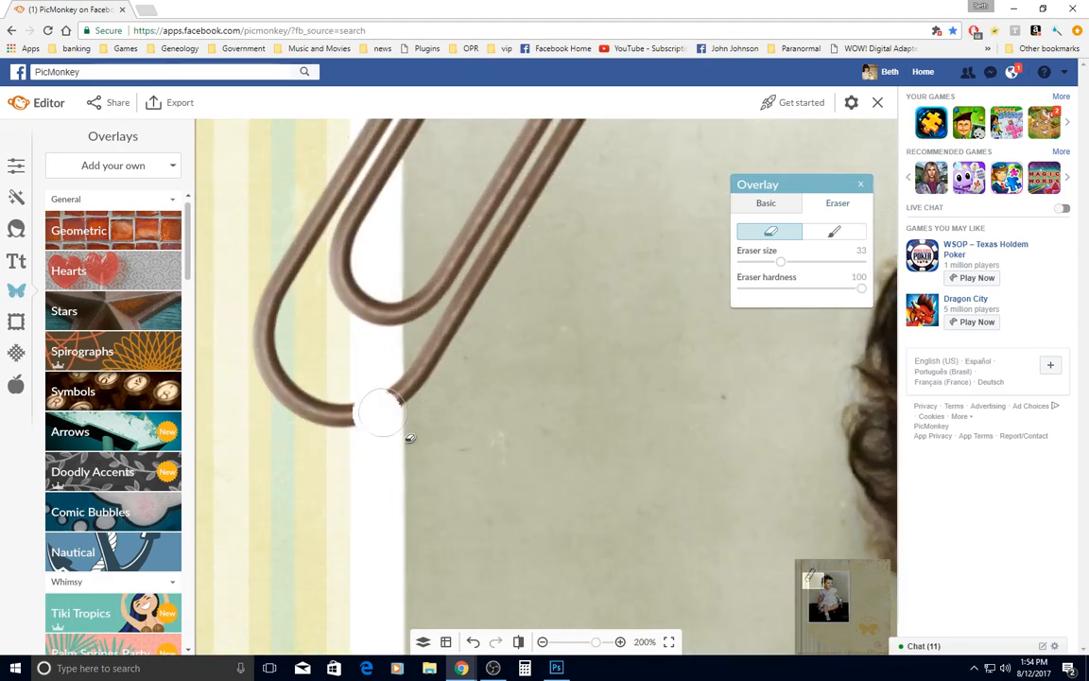
mouse_move(408, 438)
left_mouse_down()
mouse_move(520, 314)
mouse_move(502, 329)
left_mouse_up()
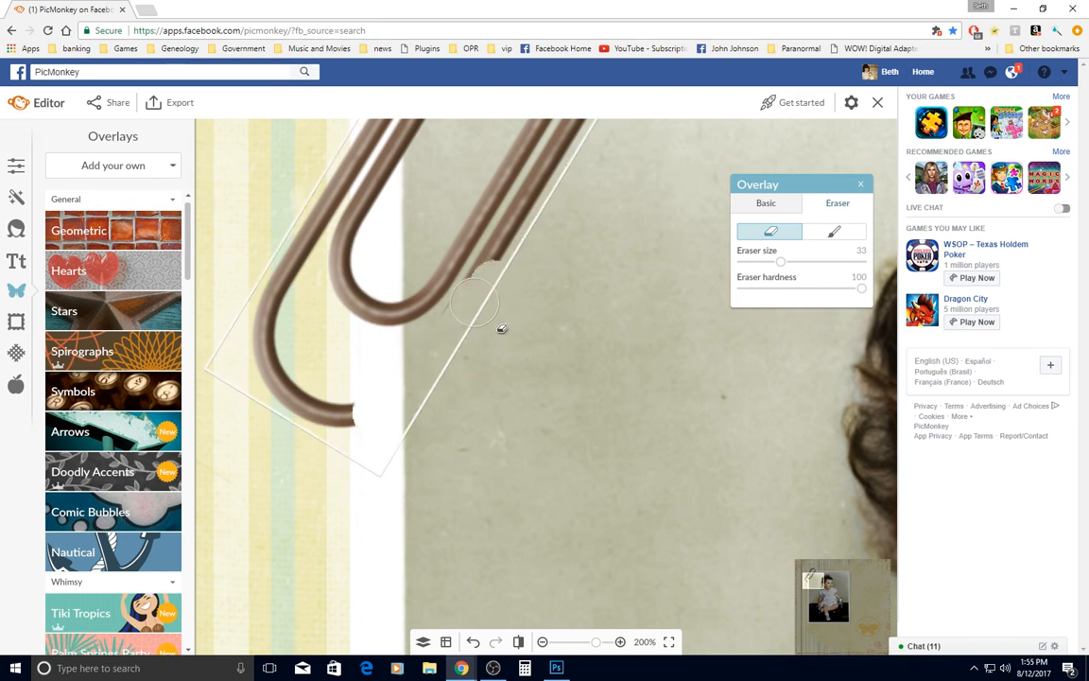
Reduce the eraser size to 18 and erase the rest of the paperclip's outer right wire up to the photo's top edge
right_click(476, 303)
left_click(764, 264)
left_click(763, 263)
mouse_move(469, 324)
left_mouse_down()
mouse_move(509, 236)
mouse_move(540, 252)
left_mouse_up()
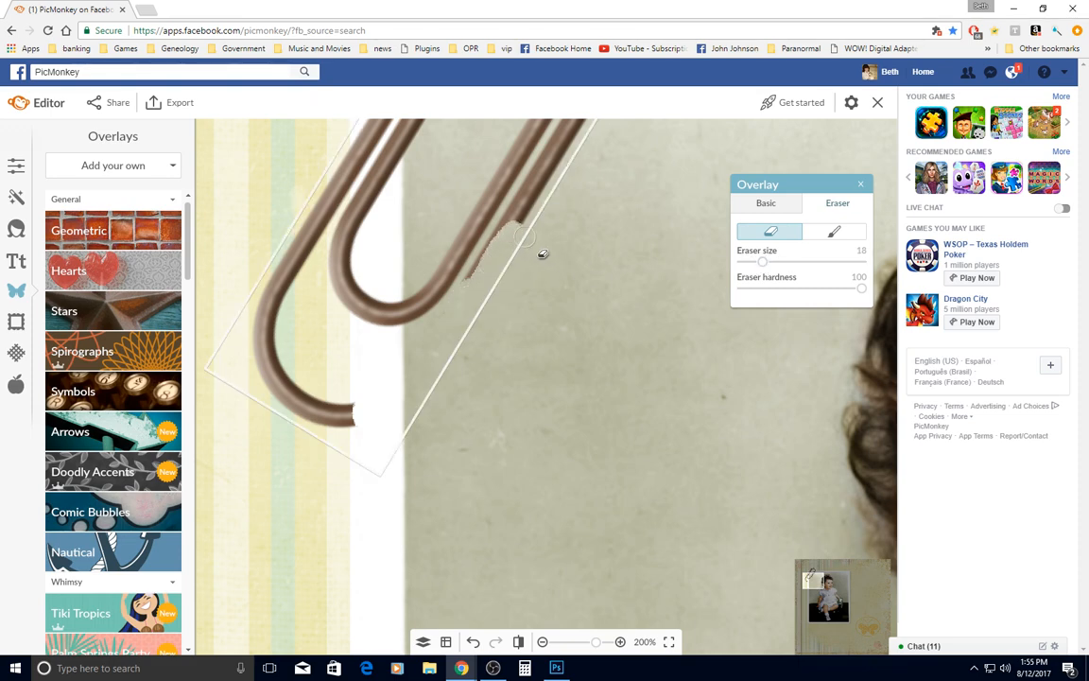
scroll(540, 251, "down", 4)
scroll(608, 120, "down", 4)
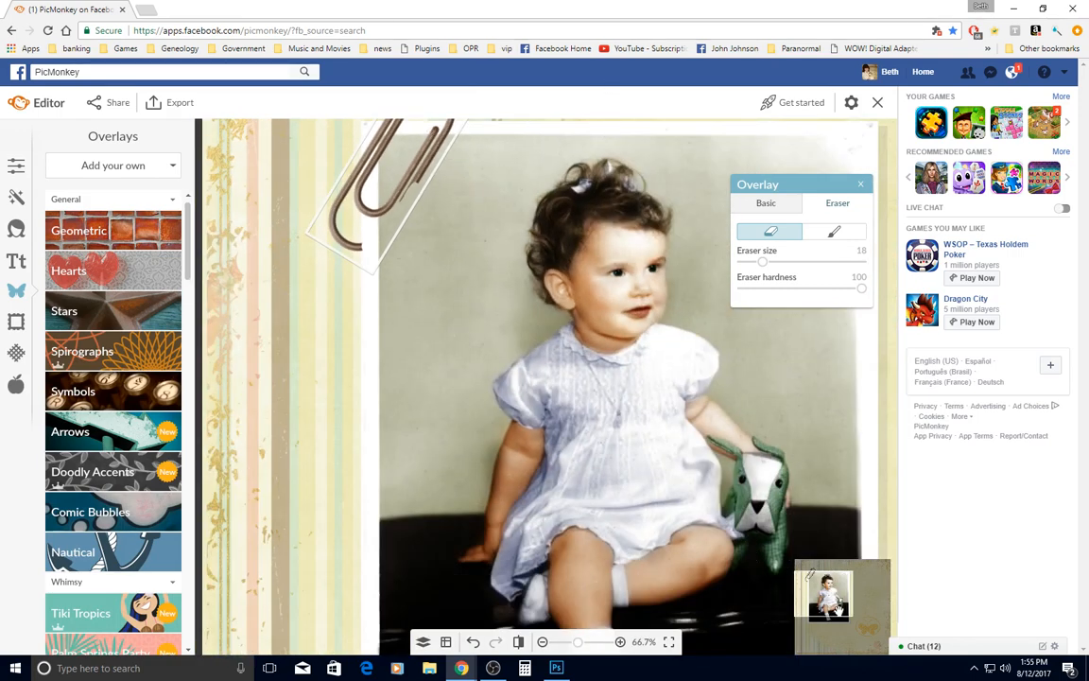
left_click_drag(824, 579, 826, 568)
scroll(422, 364, "up", 10)
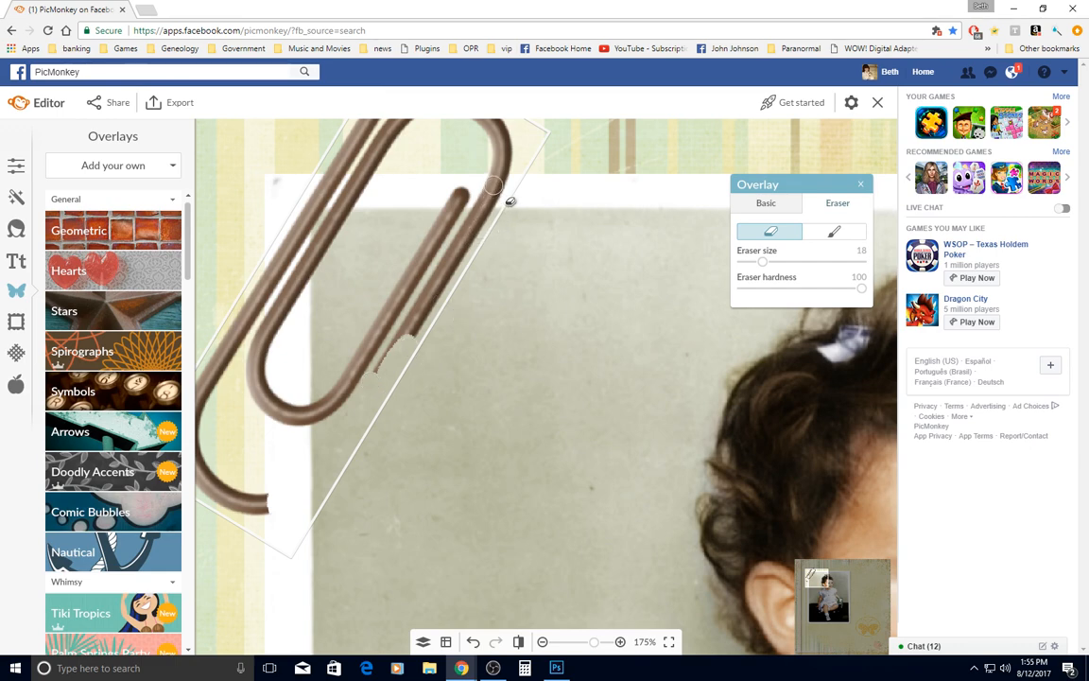
left_click(493, 184, "shift")
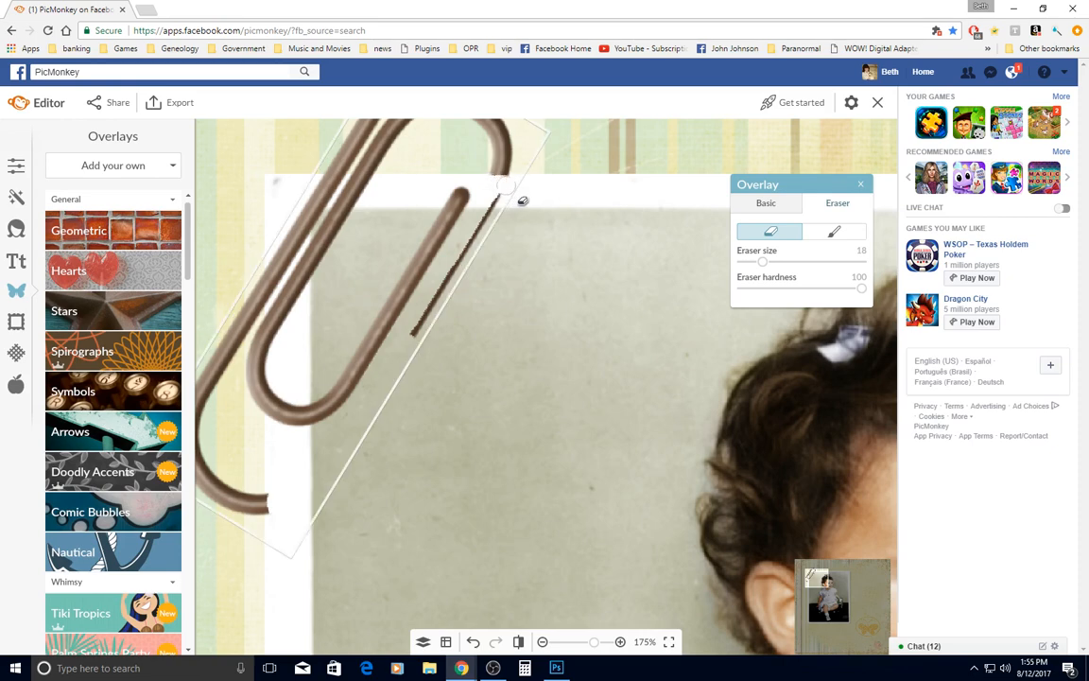
left_click_drag(489, 208, 414, 327)
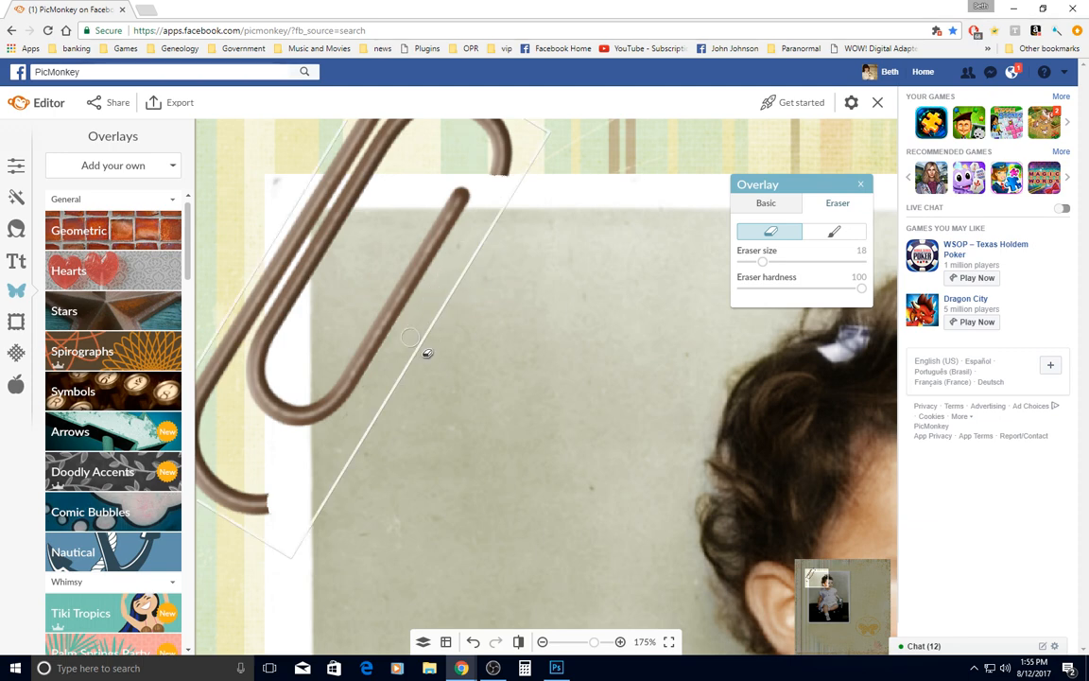
Set the eraser size to 4, undo a stray stroke, and cut the paperclip's outer left wire along the photo's left edge
scroll(234, 307, "up", 3)
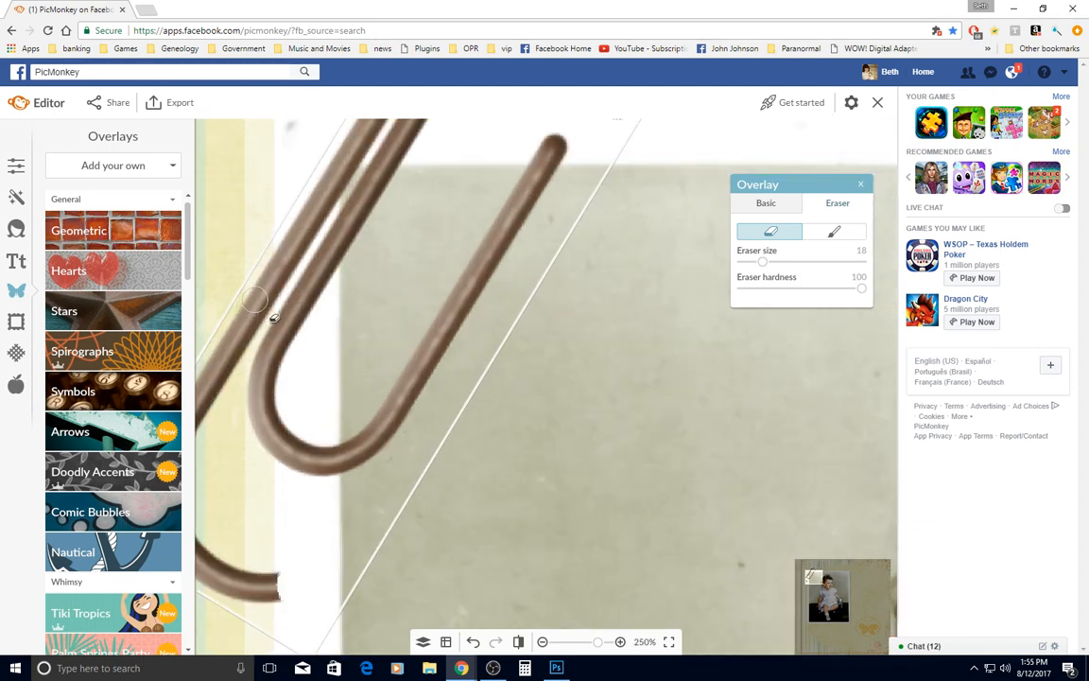
left_click(746, 263)
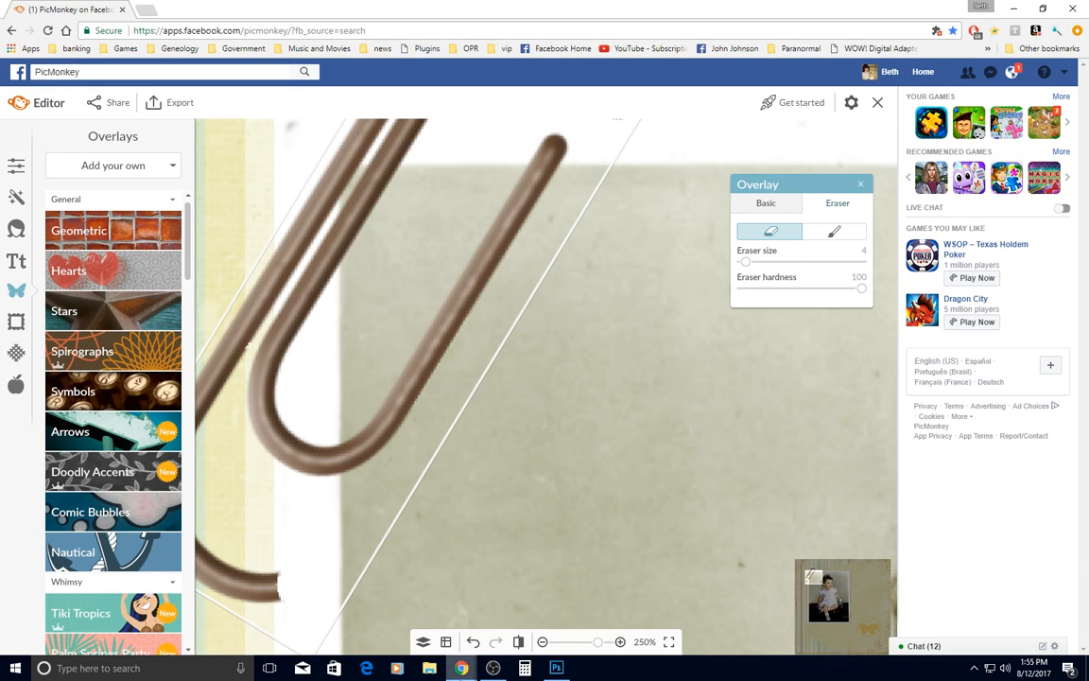
left_click(474, 645)
left_click(292, 258)
left_click_drag(280, 249, 282, 292)
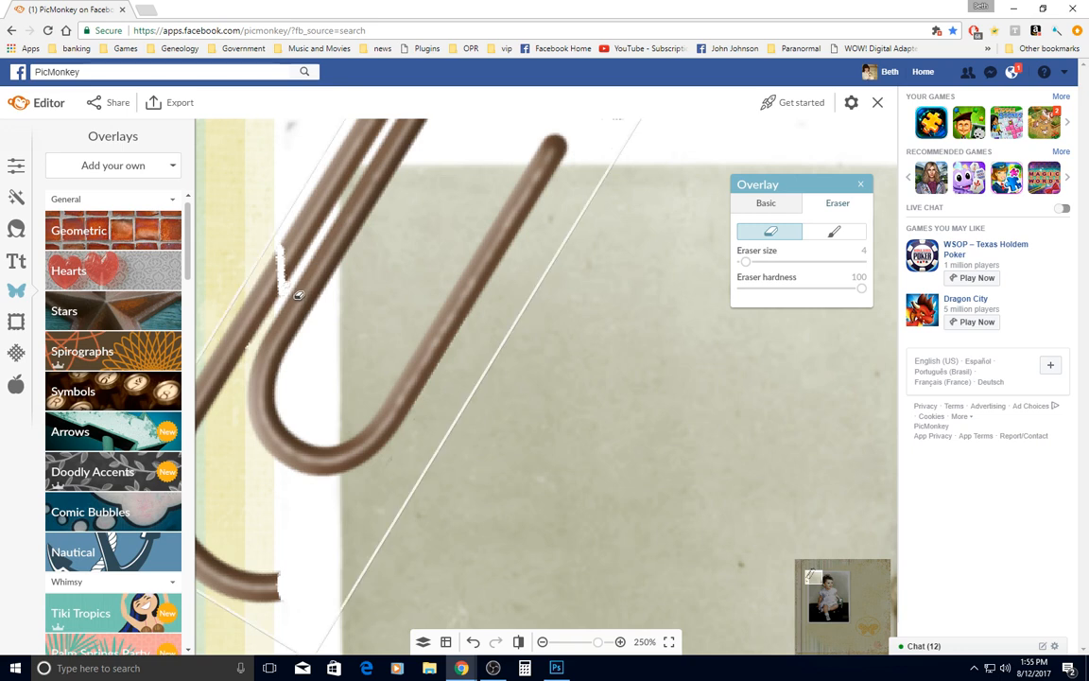
Erase across the outer left wire near the photo's top edge and along its inner side beside the middle wire
left_click(369, 146, "shift")
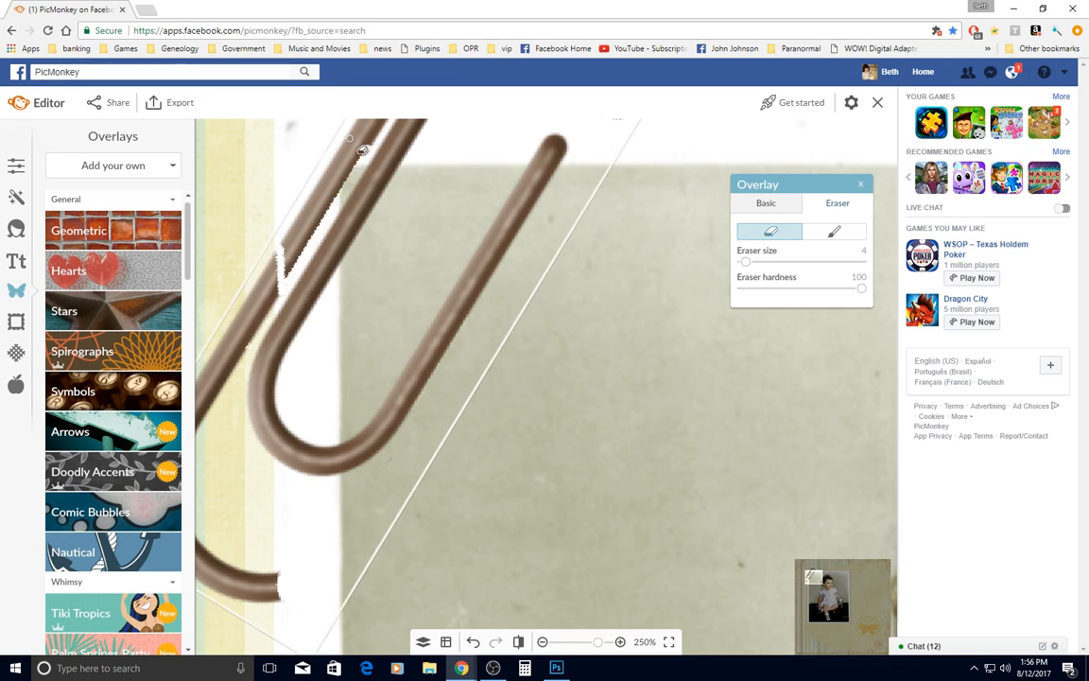
left_click(294, 250, "shift")
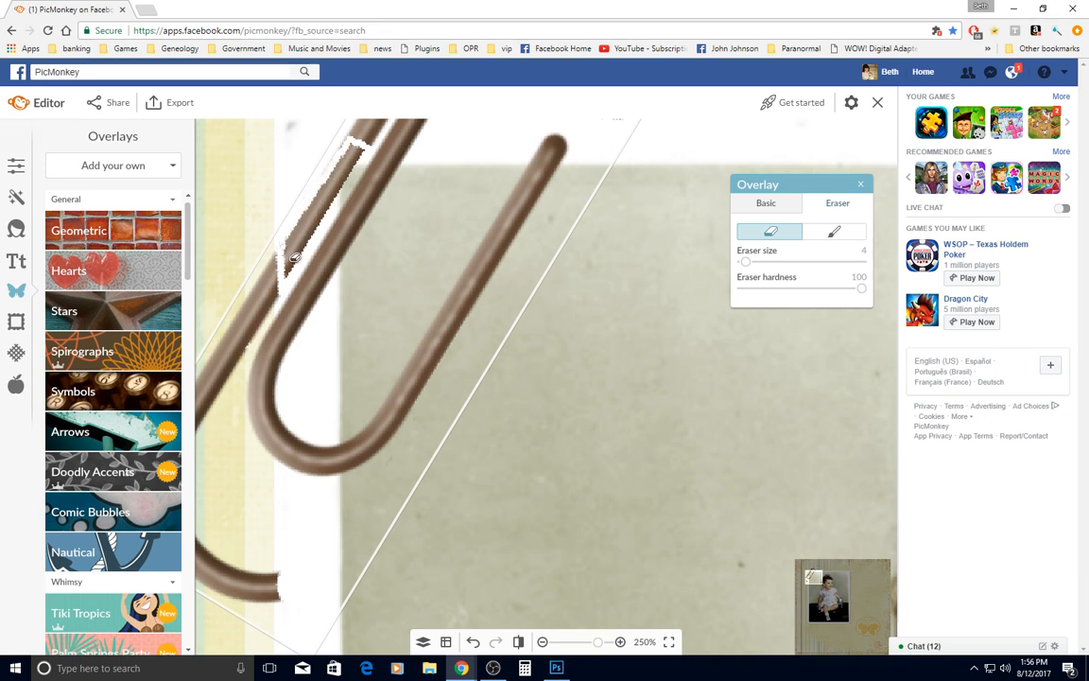
left_click_drag(288, 275, 290, 280)
left_click(370, 159, "shift")
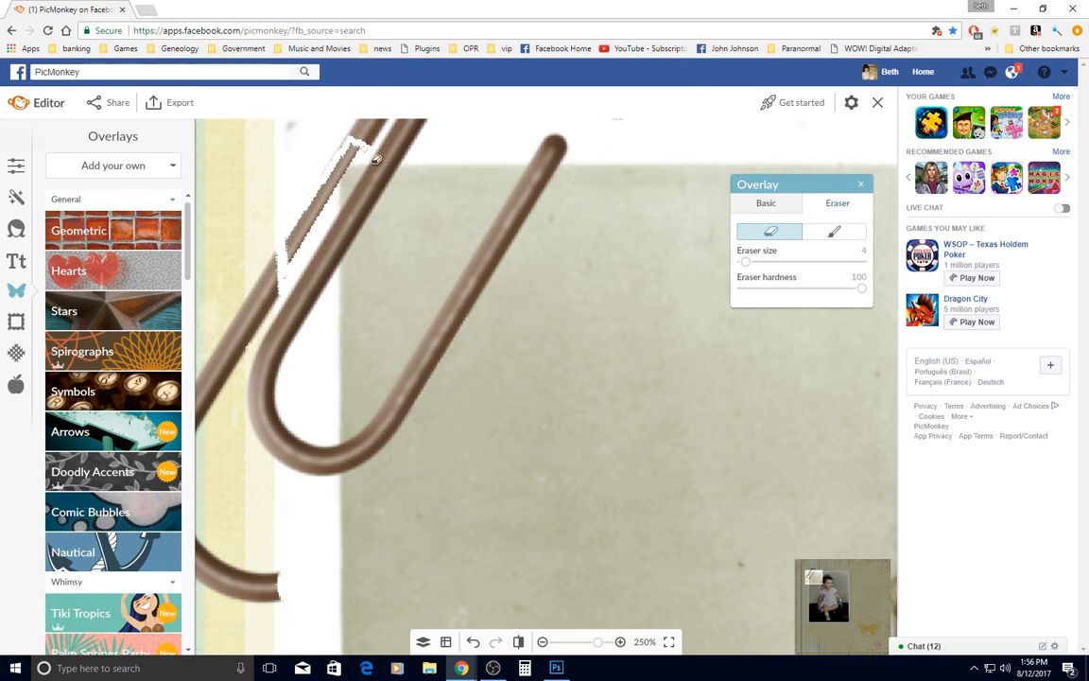
left_click(363, 153)
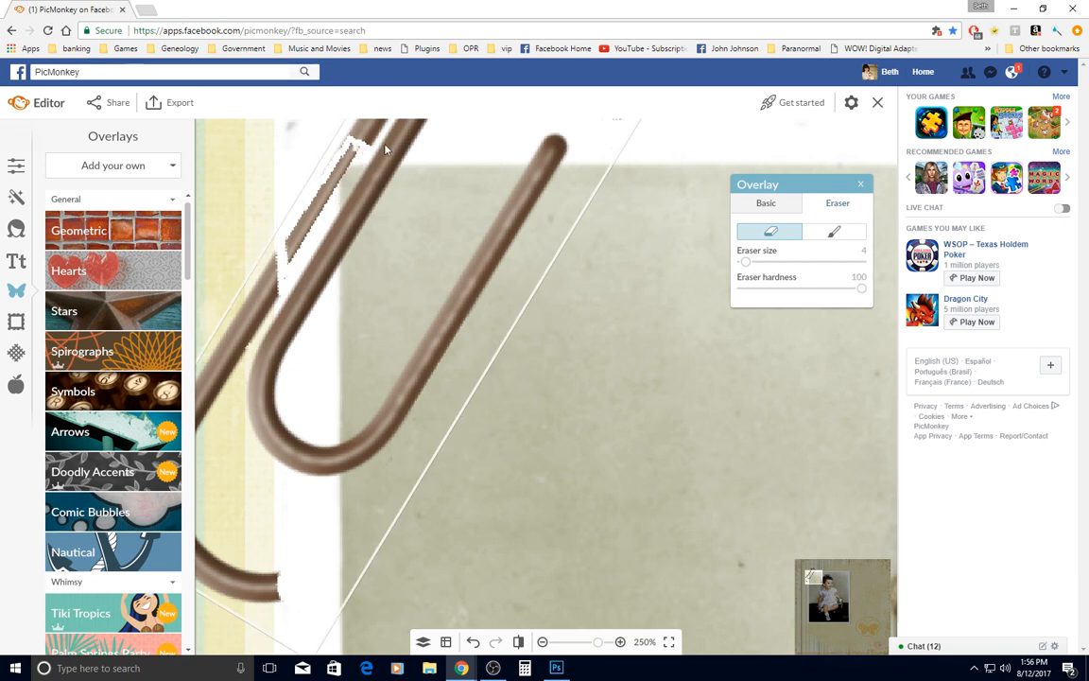
Trim the left wire at the photo's top edge, then erase its remaining piece over the photo corner with eraser size 10
left_click_drag(819, 581, 819, 577)
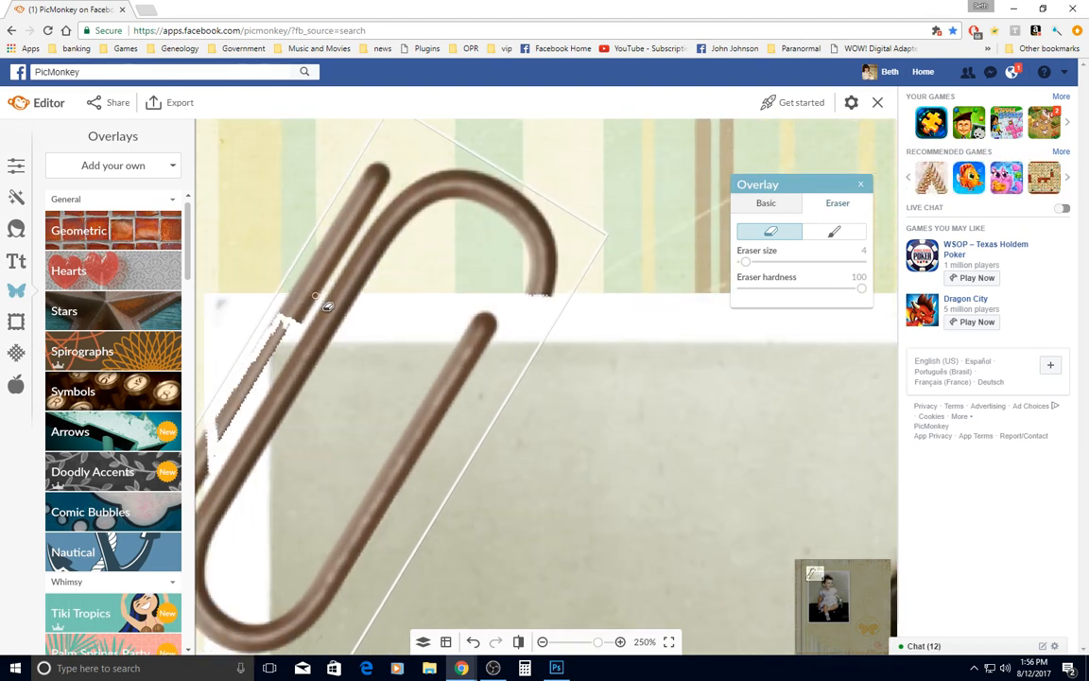
mouse_move(316, 296)
left_mouse_down()
mouse_move(300, 325)
mouse_move(282, 303)
mouse_move(288, 289)
mouse_move(326, 308)
mouse_move(300, 309)
mouse_move(307, 301)
mouse_move(293, 321)
left_mouse_up()
left_click_drag(746, 262, 753, 264)
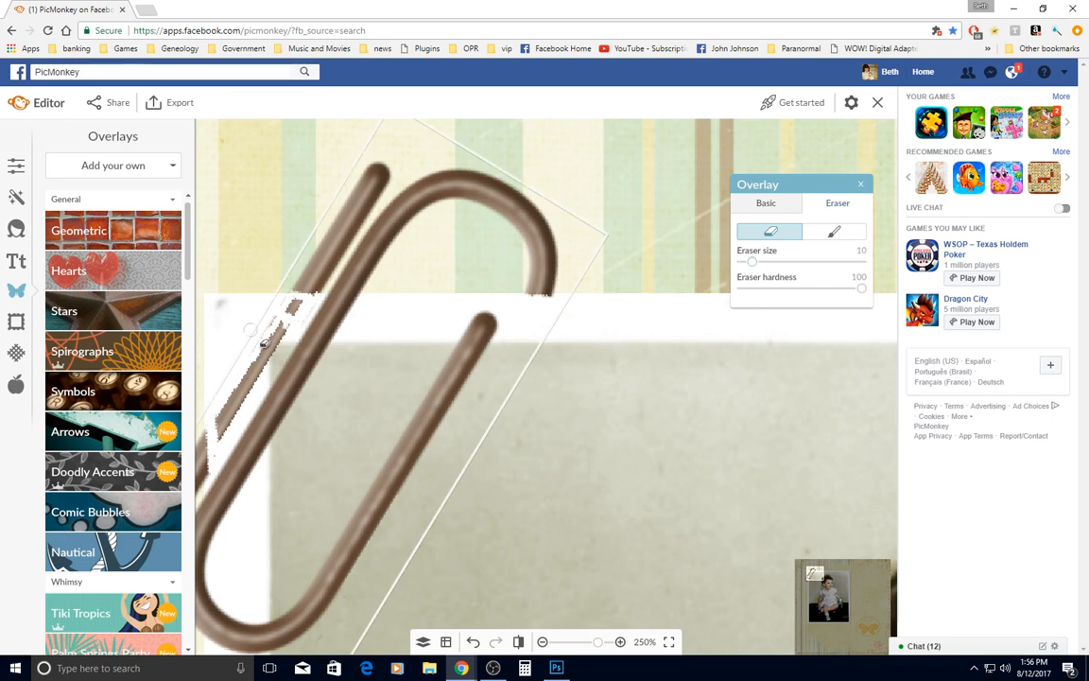
mouse_move(250, 308)
left_mouse_down()
mouse_move(297, 326)
mouse_move(293, 308)
mouse_move(313, 300)
mouse_move(295, 324)
mouse_move(260, 327)
mouse_move(220, 392)
mouse_move(226, 436)
mouse_move(223, 426)
left_mouse_up()
mouse_move(210, 392)
left_mouse_down()
mouse_move(203, 378)
mouse_move(248, 310)
mouse_move(288, 317)
mouse_move(247, 326)
mouse_move(216, 378)
mouse_move(216, 450)
mouse_move(234, 460)
left_mouse_up()
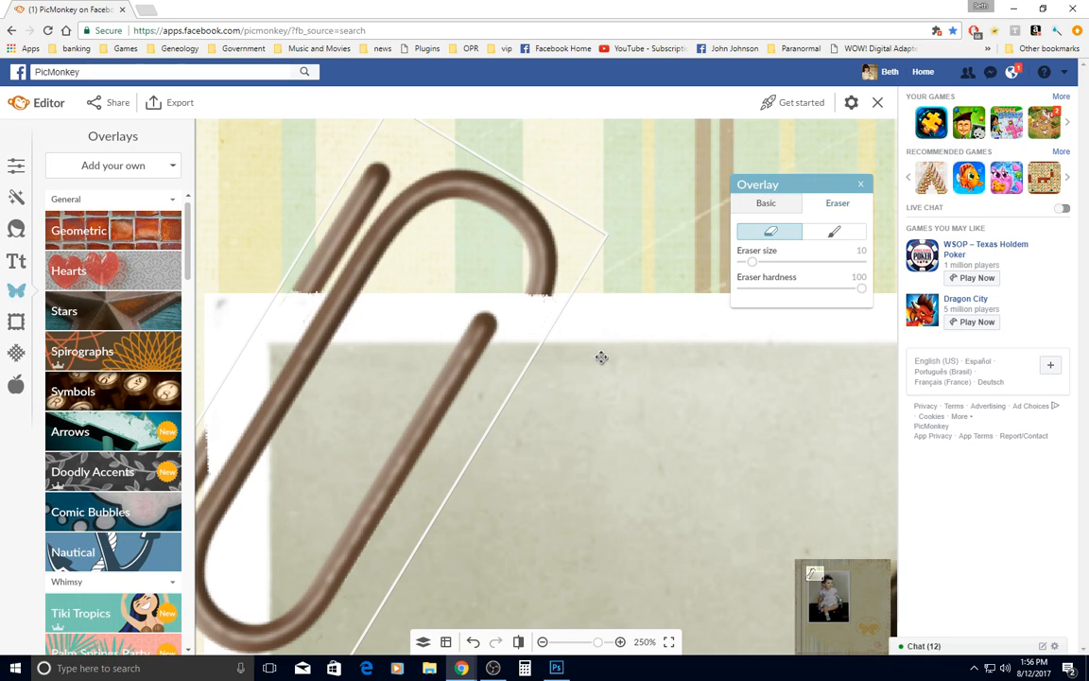
scroll(601, 358, "down", 5)
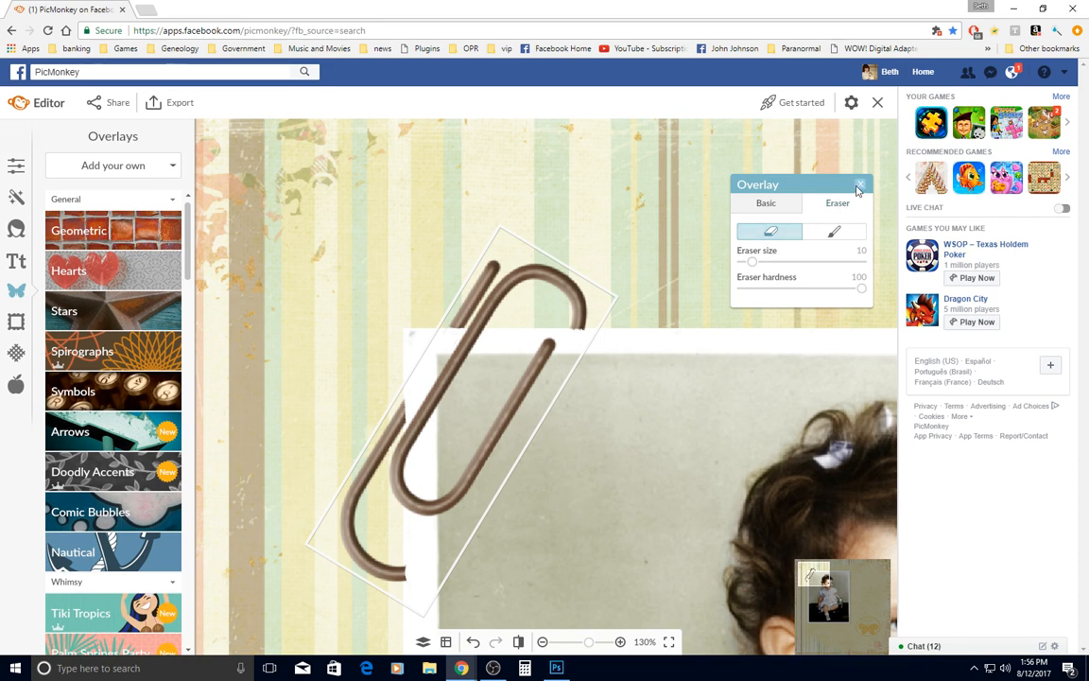
left_click(859, 185)
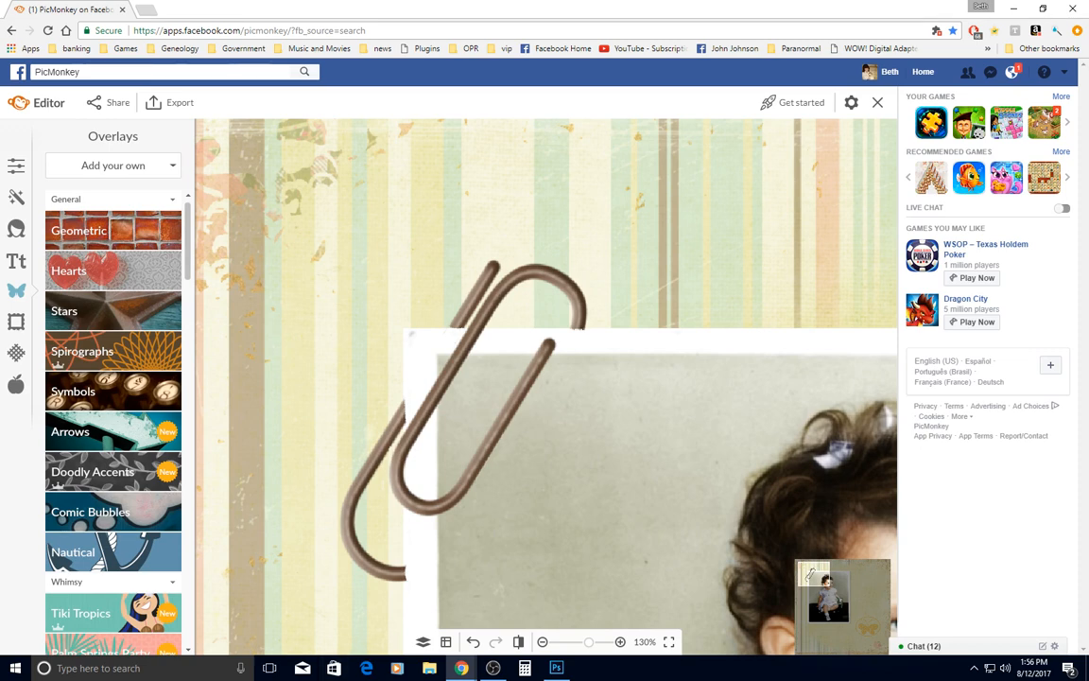
Reselect the trimmed paperclip layer and duplicate the overlay
left_click(422, 645)
left_click(220, 385)
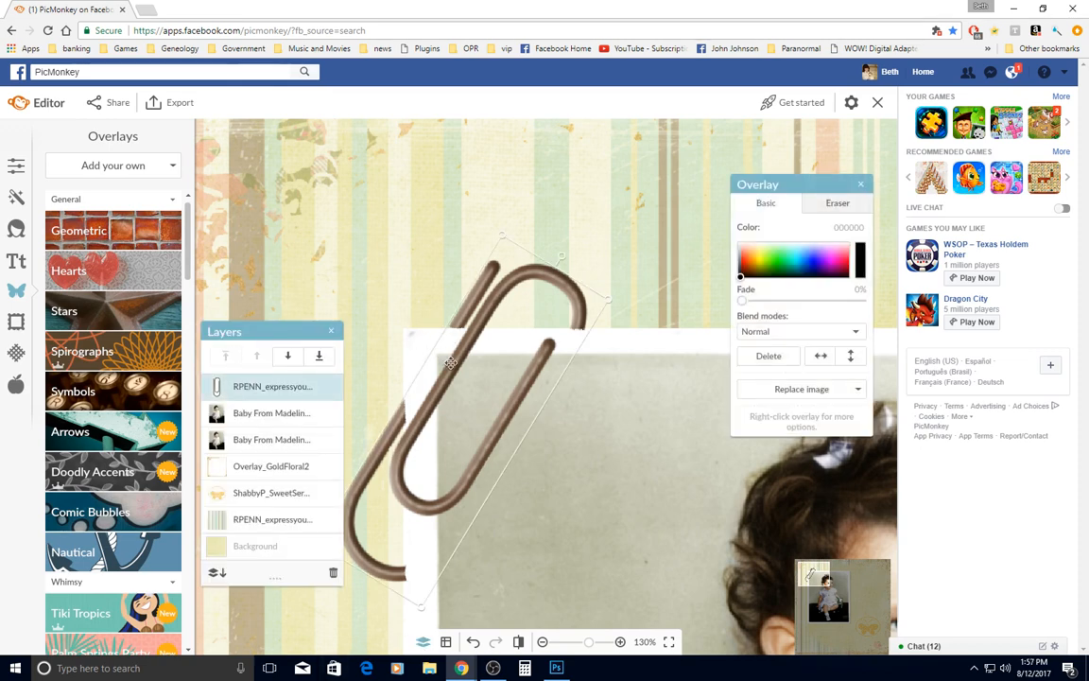
scroll(481, 390, "down", 3)
scroll(505, 502, "up", 2)
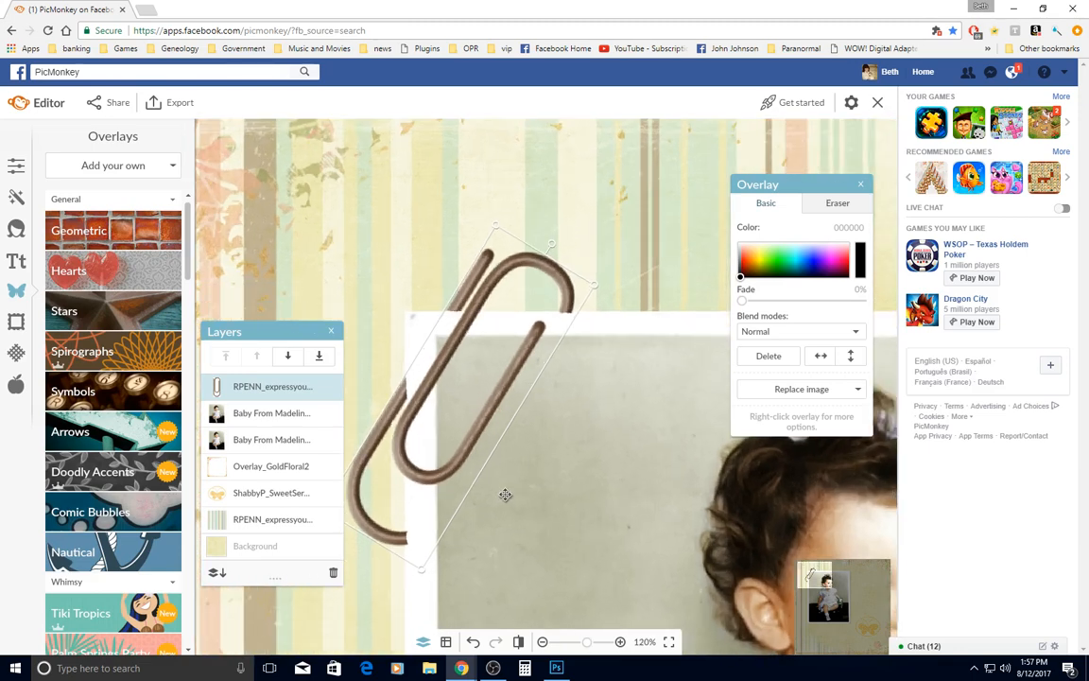
right_click(470, 399)
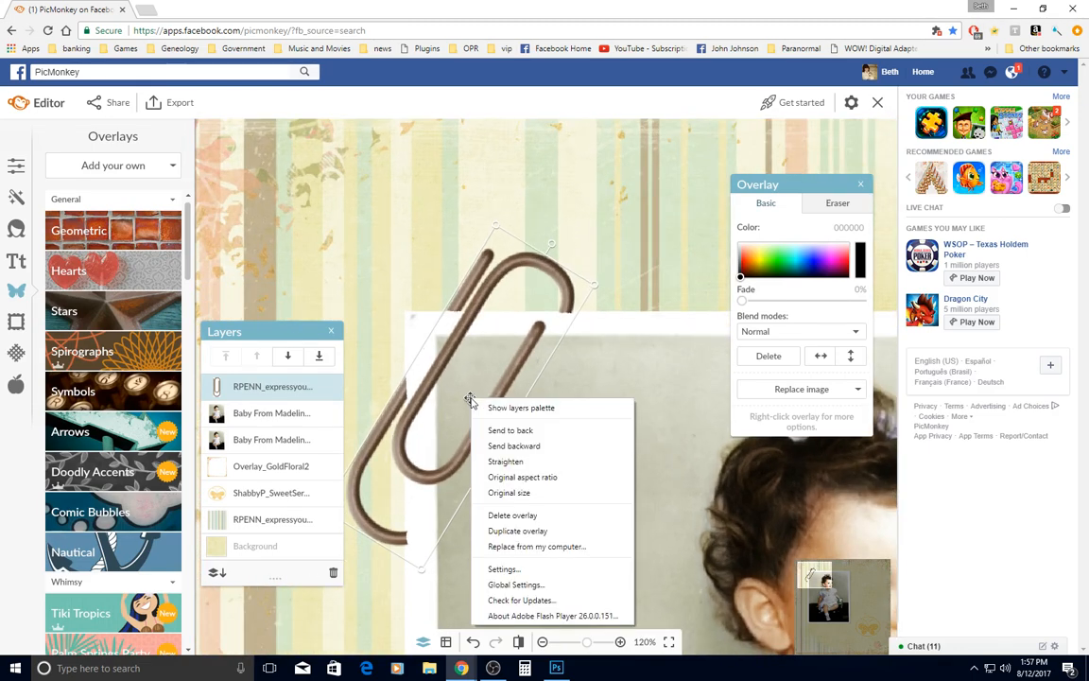
right_click(432, 477)
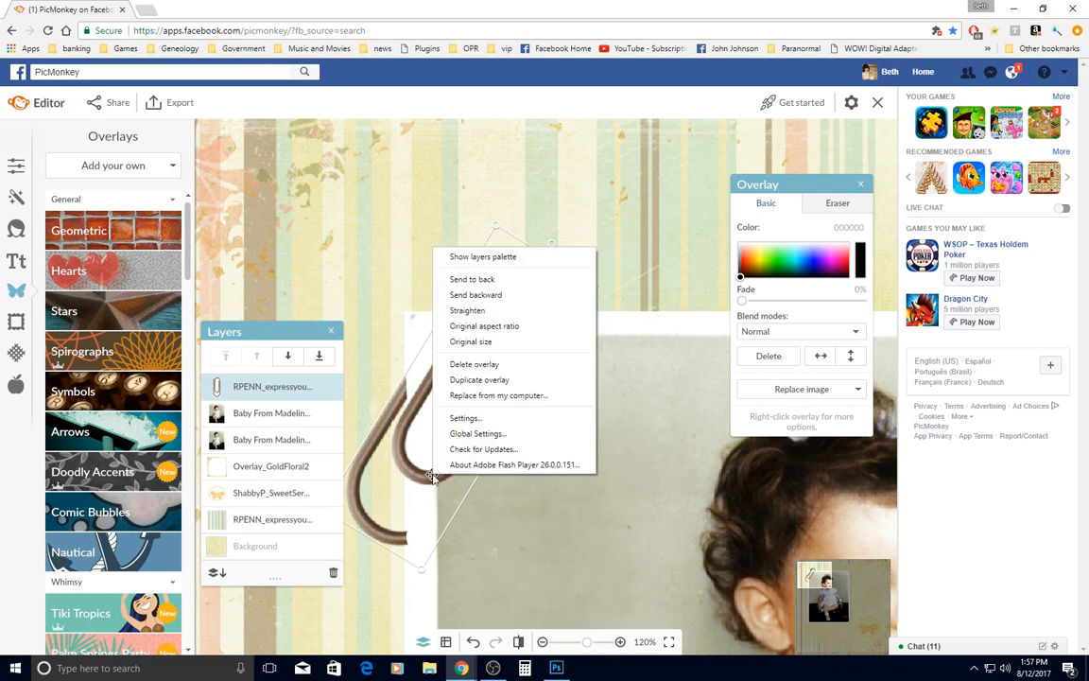
left_click(479, 379)
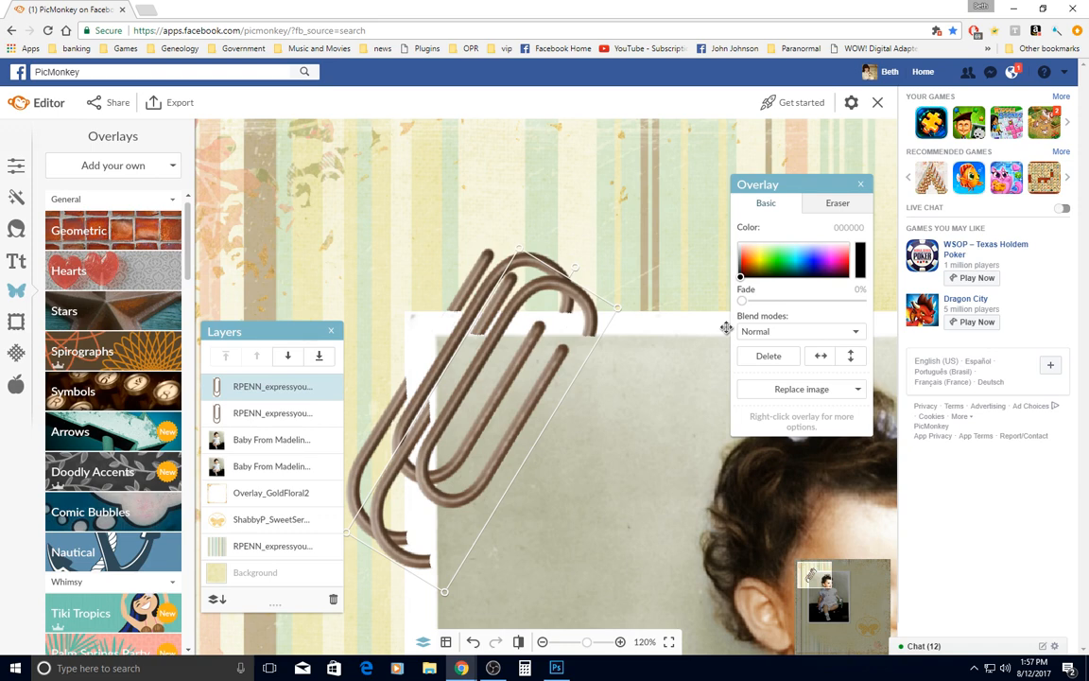
Set the duplicated paperclip's blend mode to Multiply and its fade to 49%
left_click(782, 333)
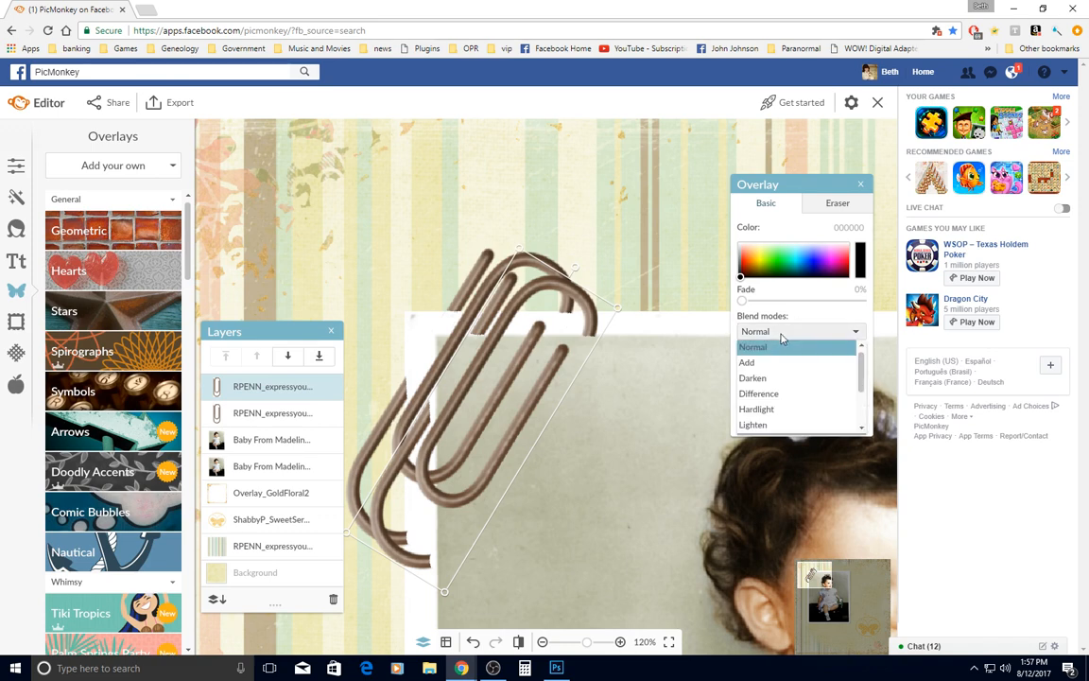
scroll(759, 416, "down", 1)
left_click(755, 395)
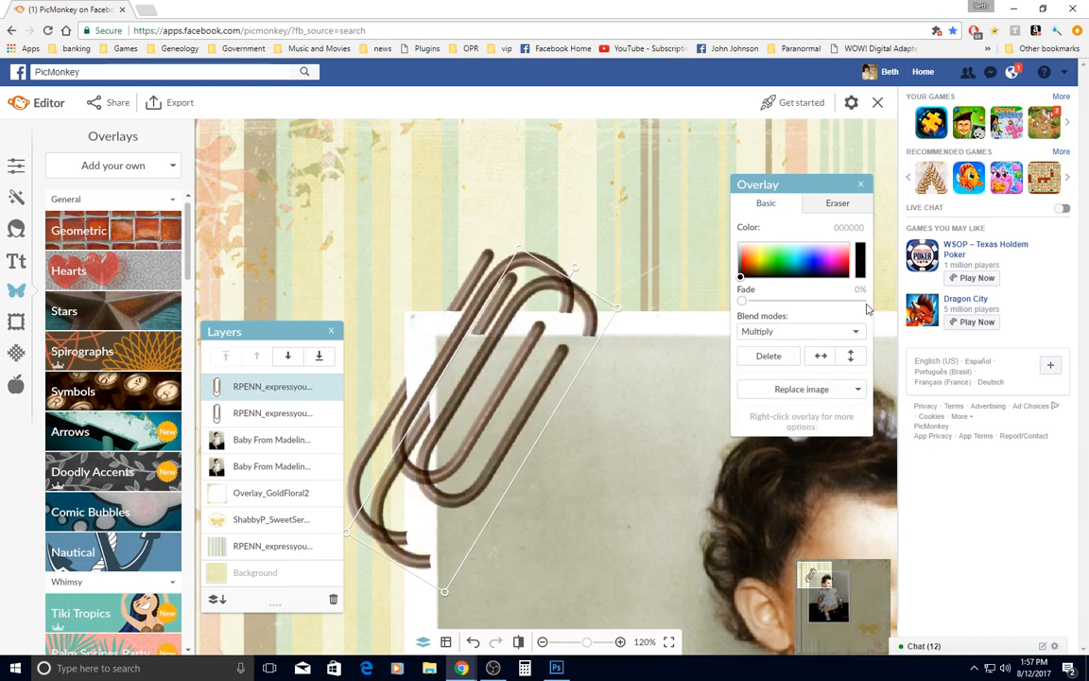
left_click(802, 304)
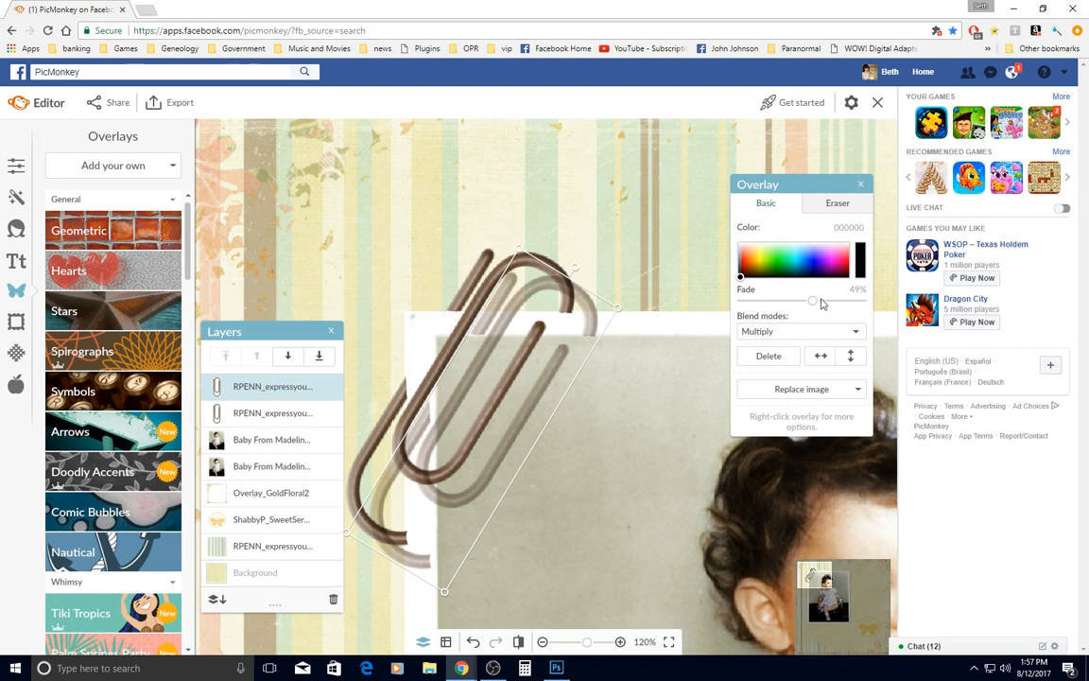
Set the duplicated paperclip's fade to 65% and send it one layer backward, behind the original paperclip
left_click_drag(822, 304, 824, 304)
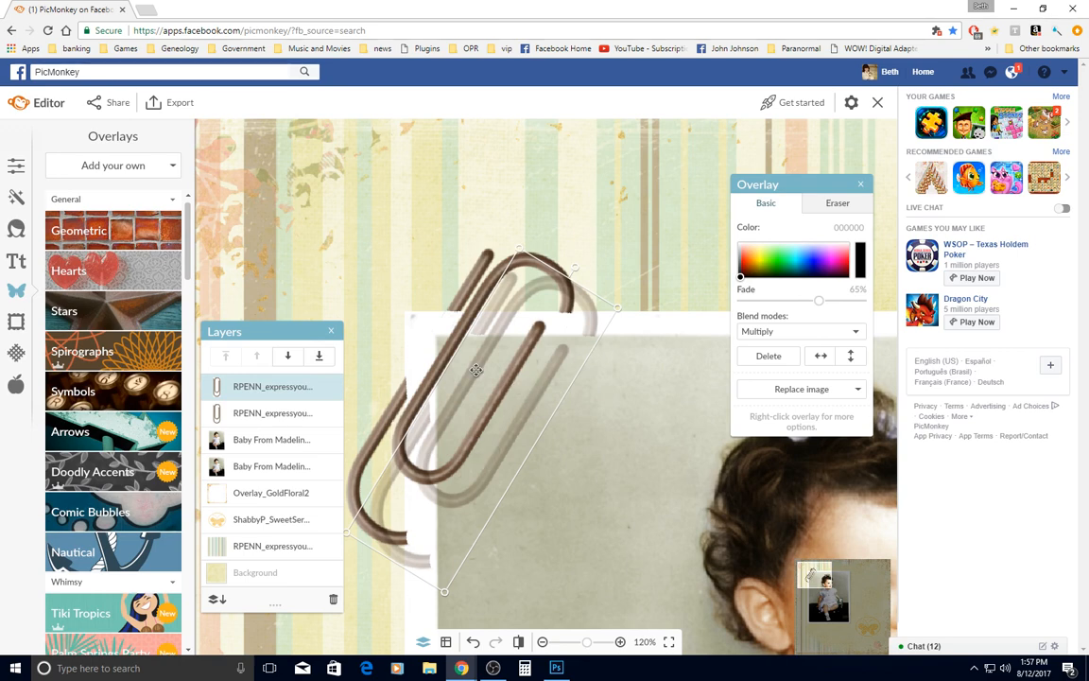
left_click(289, 356)
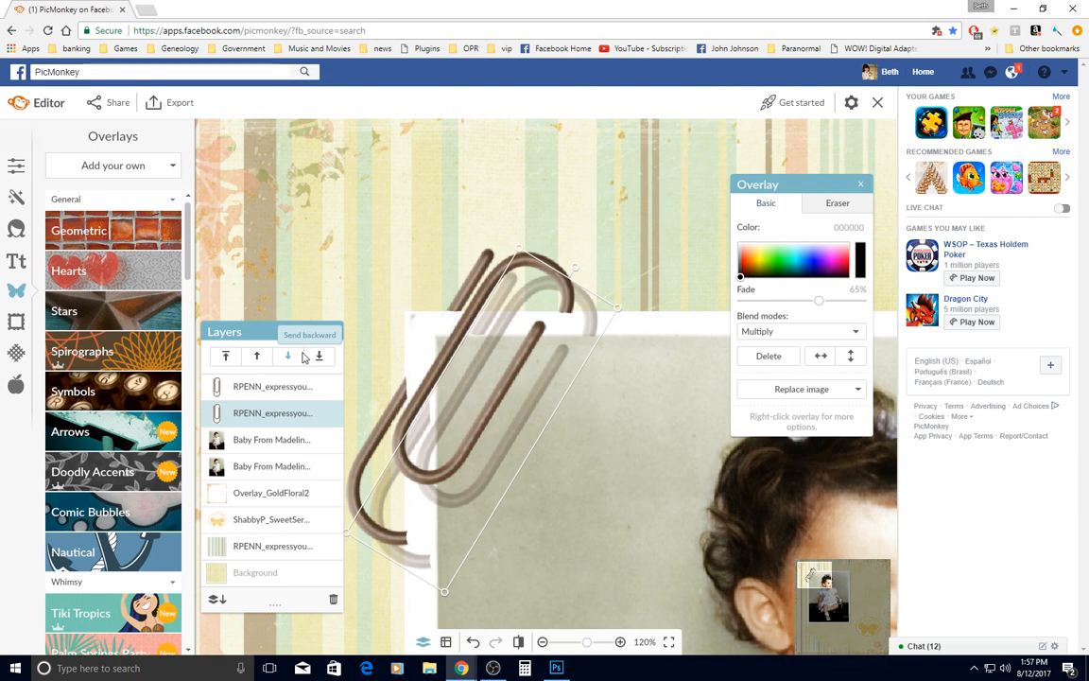
Nudge the shadow paperclip up and left until it sits tightly against the original with a slight offset down and right
key("Up")
key("Up")
key("Up")
key("Up")
key("Up")
key("Up")
key("Up")
key("Up")
key("Up")
key("Up")
key("Left")
key("Left")
key("Left")
key("Left")
key("Left")
key("Left")
key("Left")
key("Left")
key("Left")
key("Left")
key("Left")
key("Left")
key("Left")
key("Left")
key("Left")
key("Left")
key("Left")
key("Left")
key("Left")
key("Left")
key("Left")
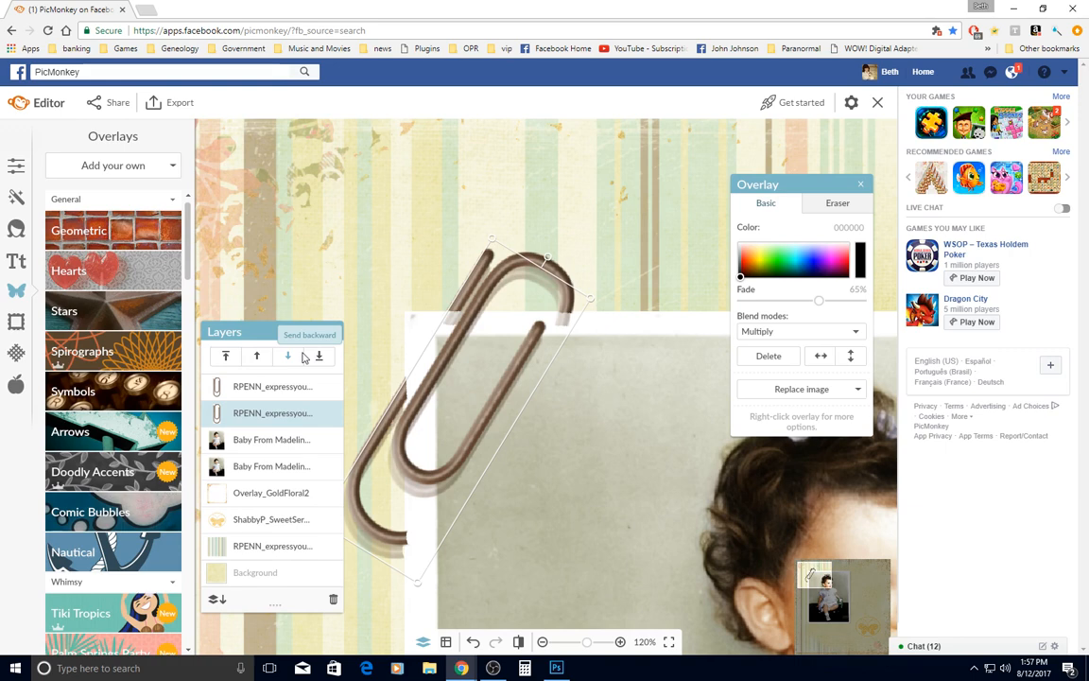
key("Right")
key("Right")
key("Right")
key("Right")
key("Right")
key("Right")
key("Right")
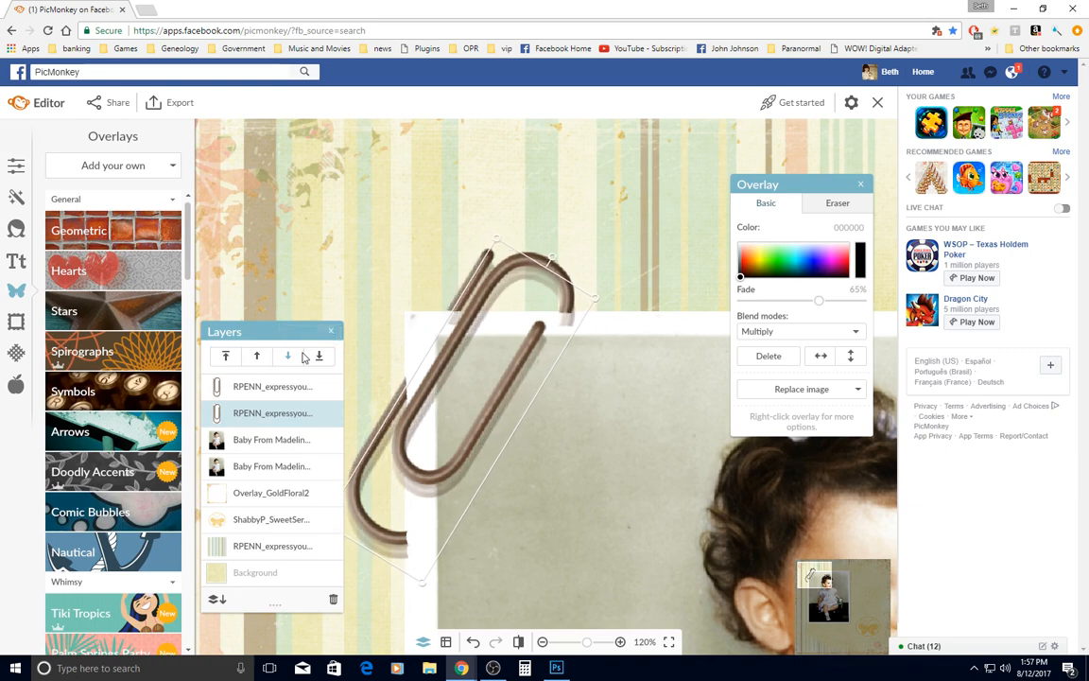
key("Up")
key("Up")
key("Up")
key("Up")
key("Up")
key("Up")
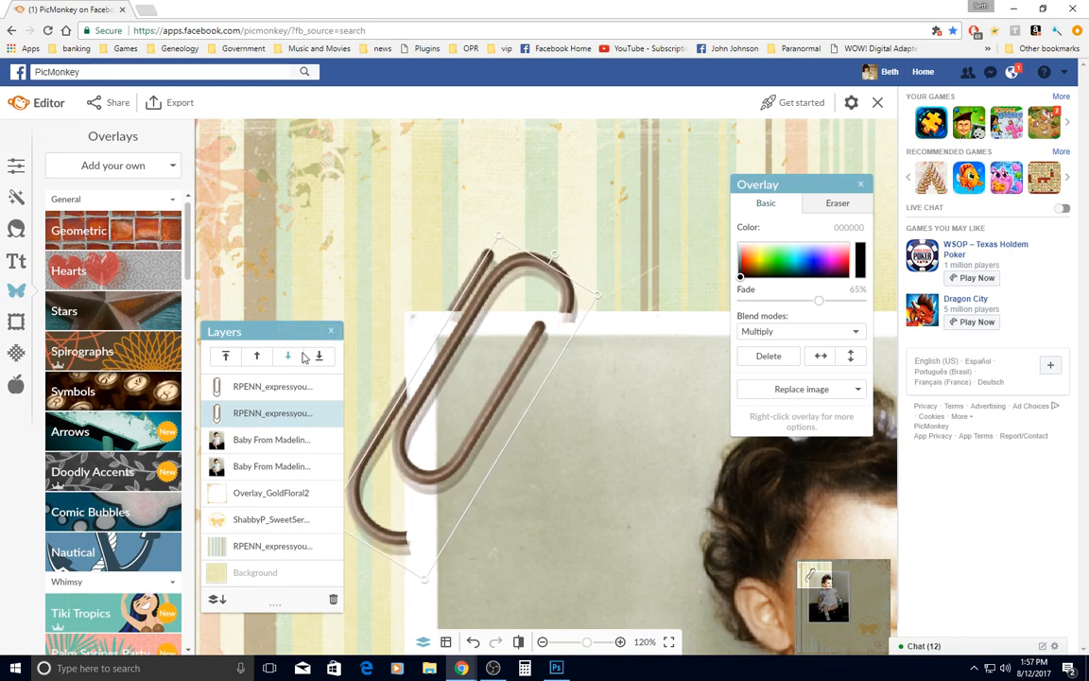
key("Up")
key("Up")
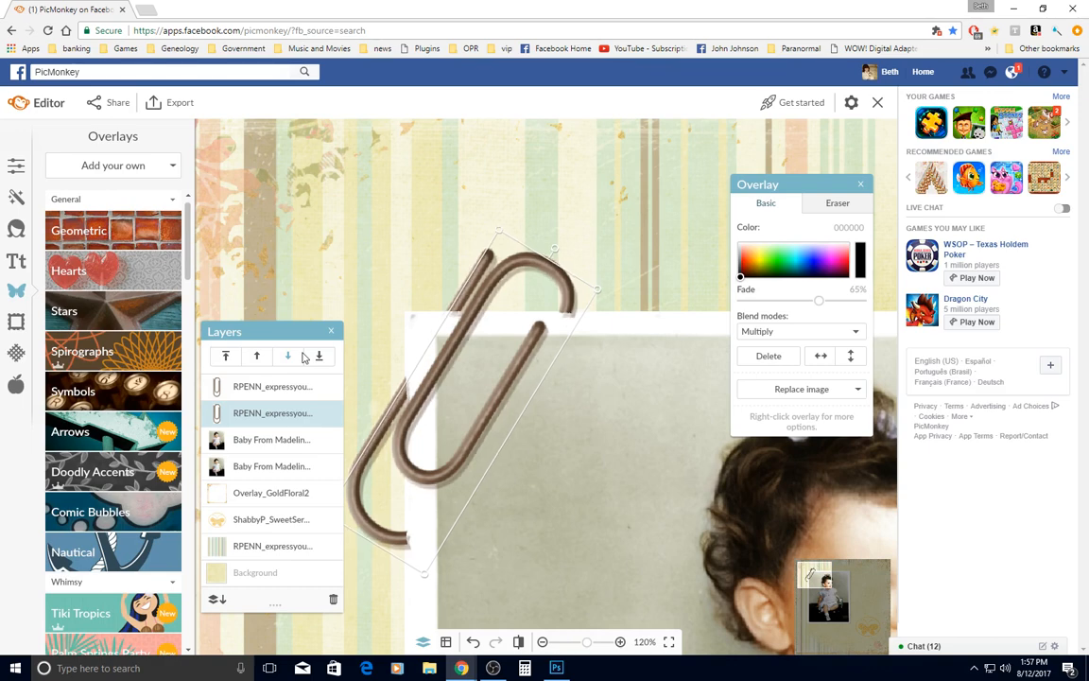
key("Up")
key("Right")
key("Right")
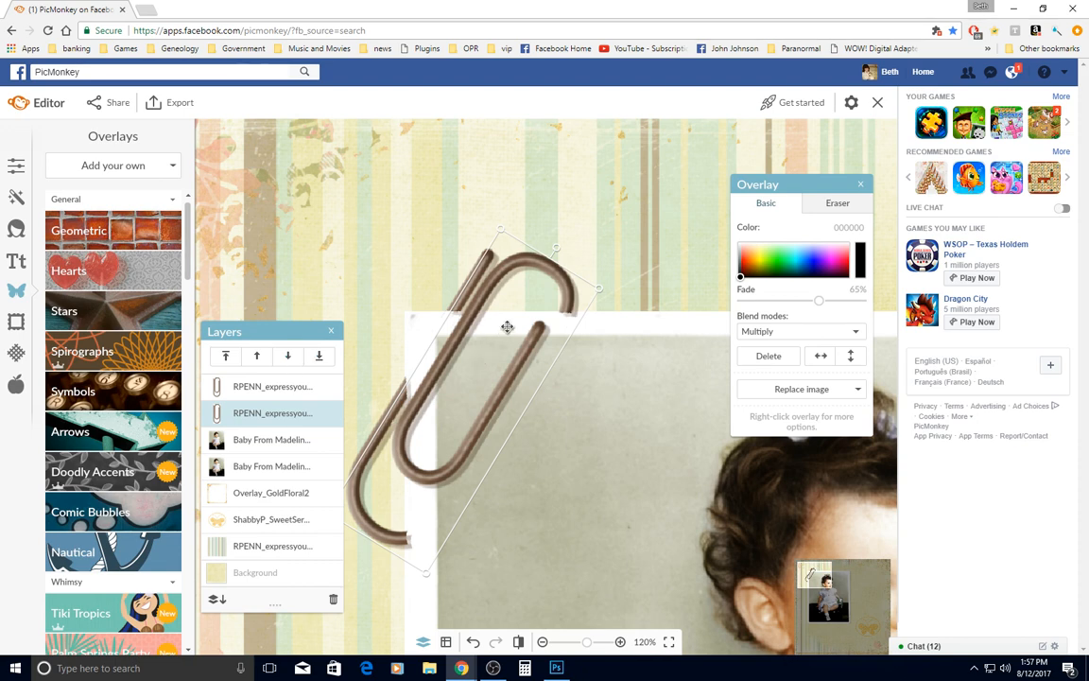
Erase the shadow paperclip's overhang below the cut end of the right wire at the photo's top edge, using eraser size 10
scroll(472, 283, "up", 2)
scroll(567, 331, "up", 2)
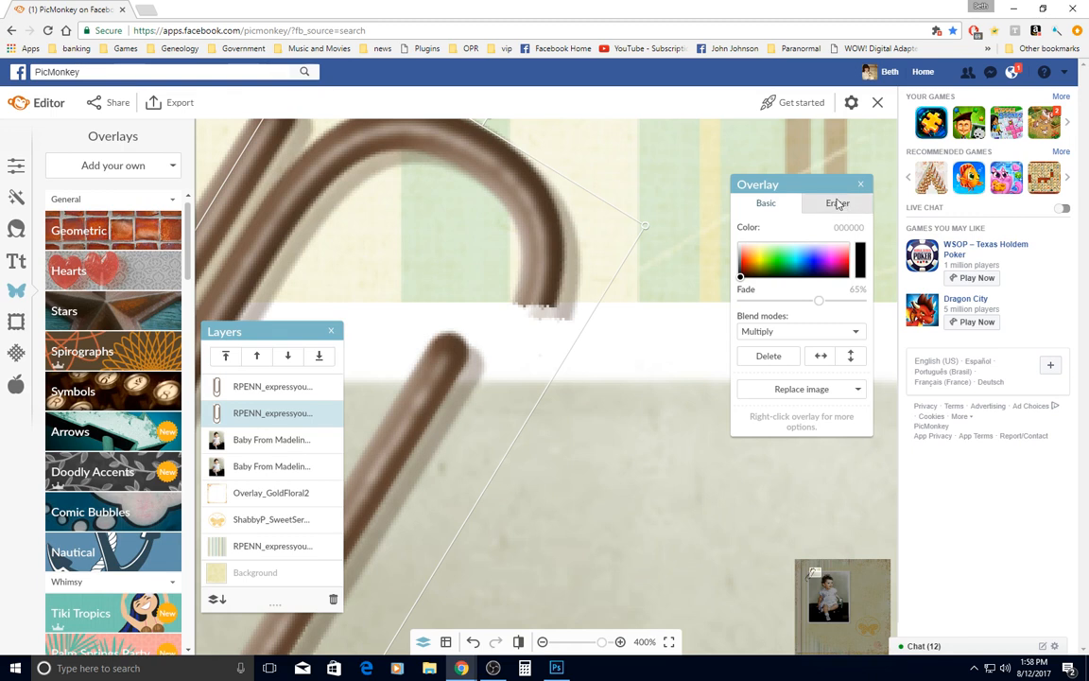
left_click(837, 205)
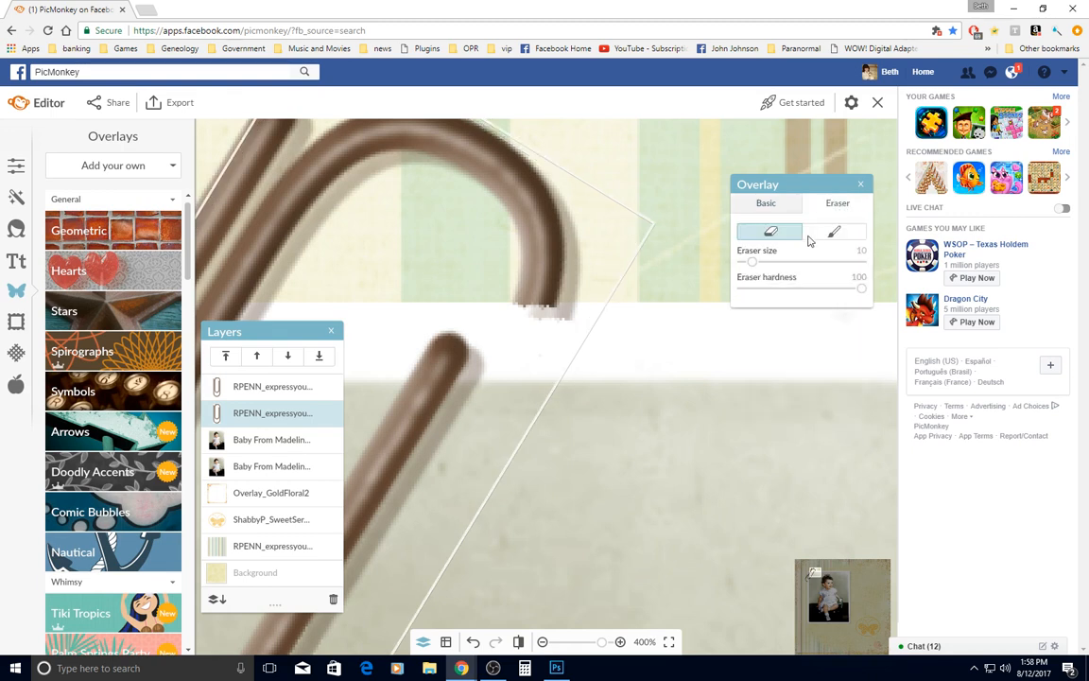
left_click_drag(509, 314, 585, 317)
Set the eraser hardness to 0 and erase the shadow spilling below the outer left wire at the photo's top edge
left_click(742, 288)
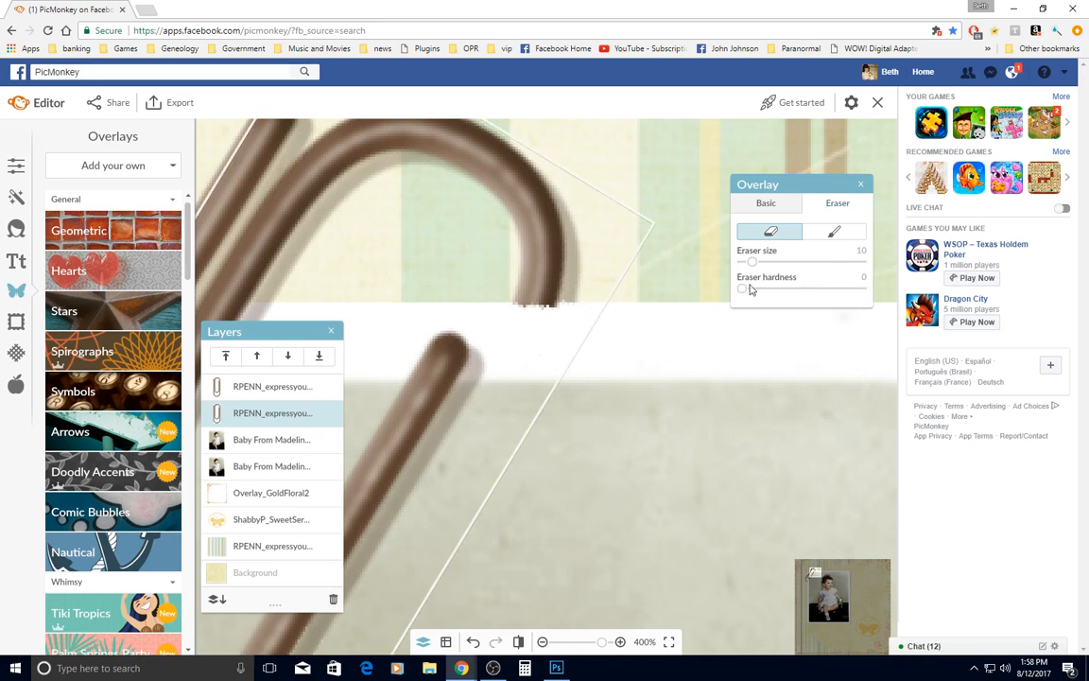
scroll(612, 370, "down", 5)
scroll(475, 423, "up", 5)
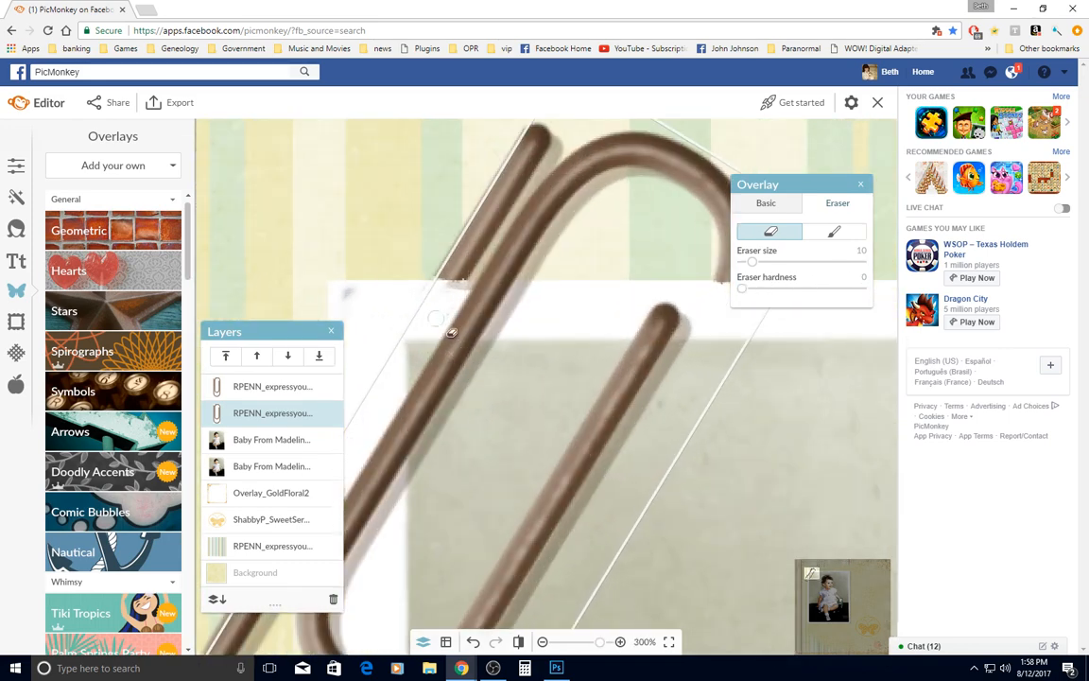
left_click_drag(466, 285, 514, 283)
scroll(567, 350, "down", 6)
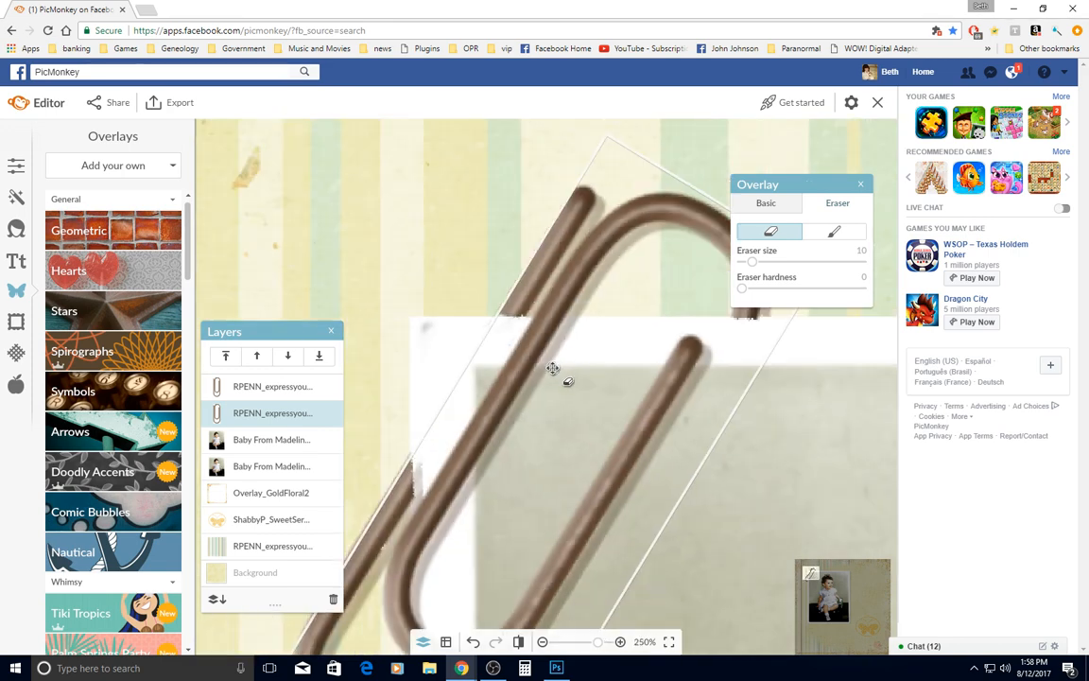
scroll(472, 529, "up", 5)
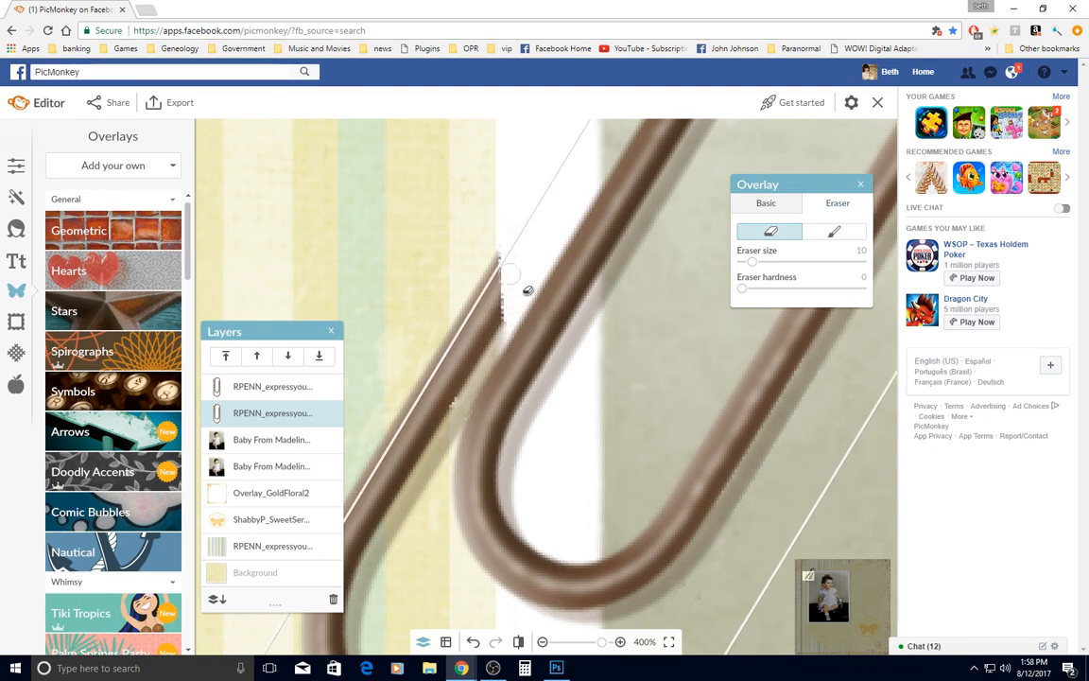
Erase the shadow extending past the paperclip's lower cut end onto the photo's left border, and deselect the overlay
scroll(541, 375, "down", 3)
scroll(556, 388, "down", 2)
scroll(531, 574, "up", 6)
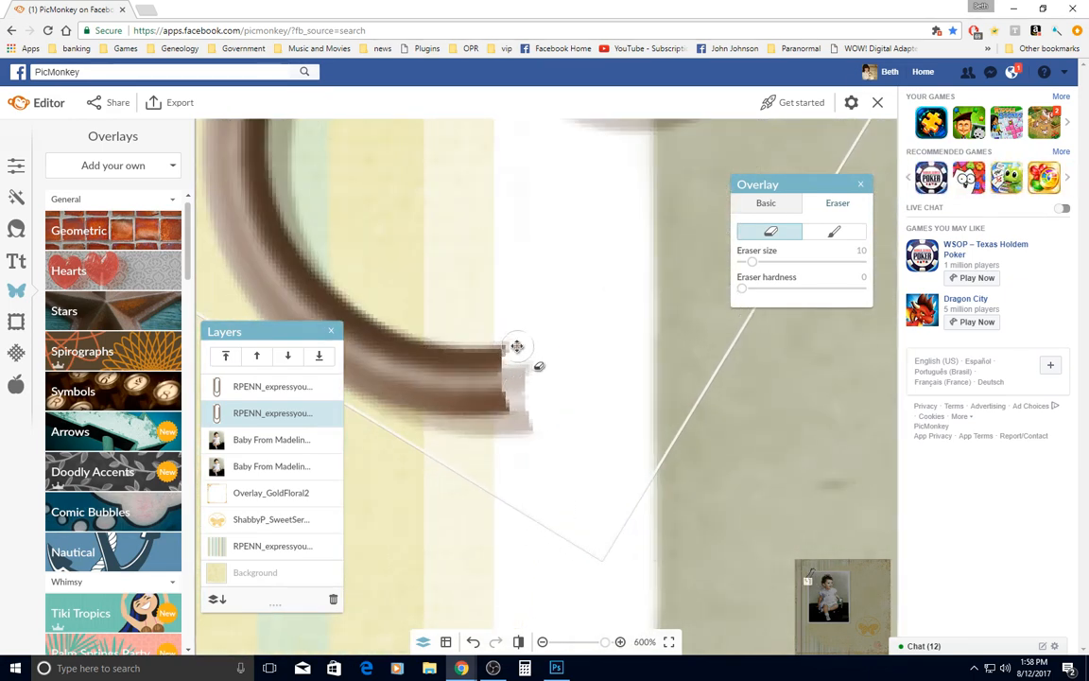
mouse_move(515, 384)
left_mouse_down()
mouse_move(519, 435)
mouse_move(532, 410)
mouse_move(528, 432)
left_mouse_up()
scroll(529, 433, "down", 5)
scroll(527, 433, "down", 3)
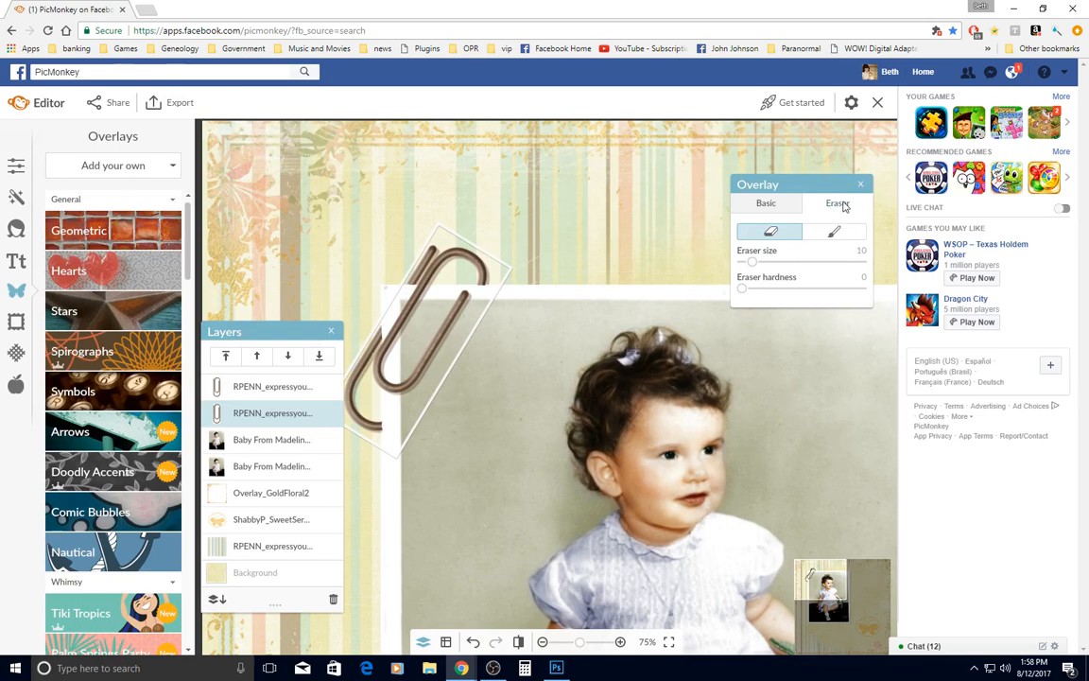
left_click(525, 342)
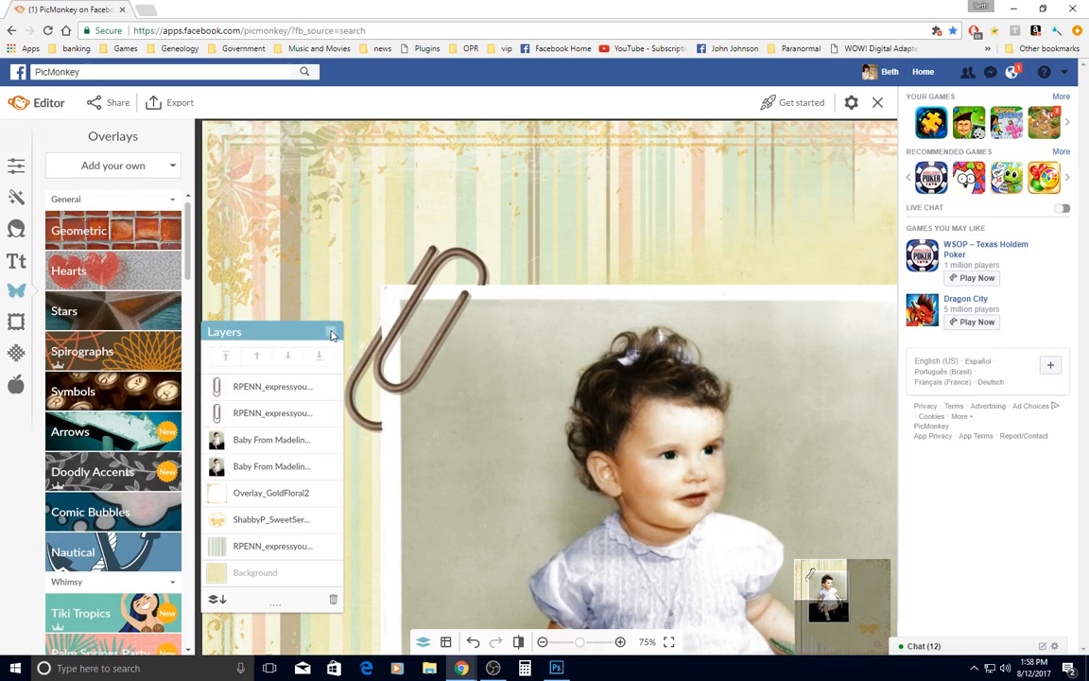
Set the butterfly overlay's fade to 53% and move it up to the open area beside the baby photo
scroll(426, 393, "down", 5)
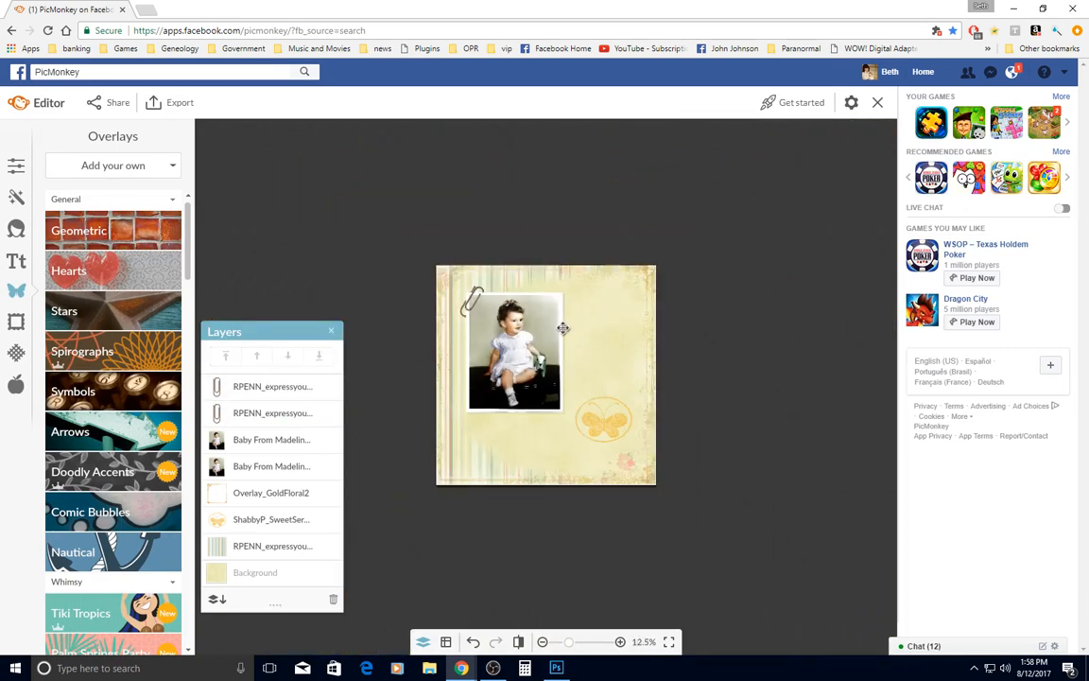
scroll(562, 329, "up", 2)
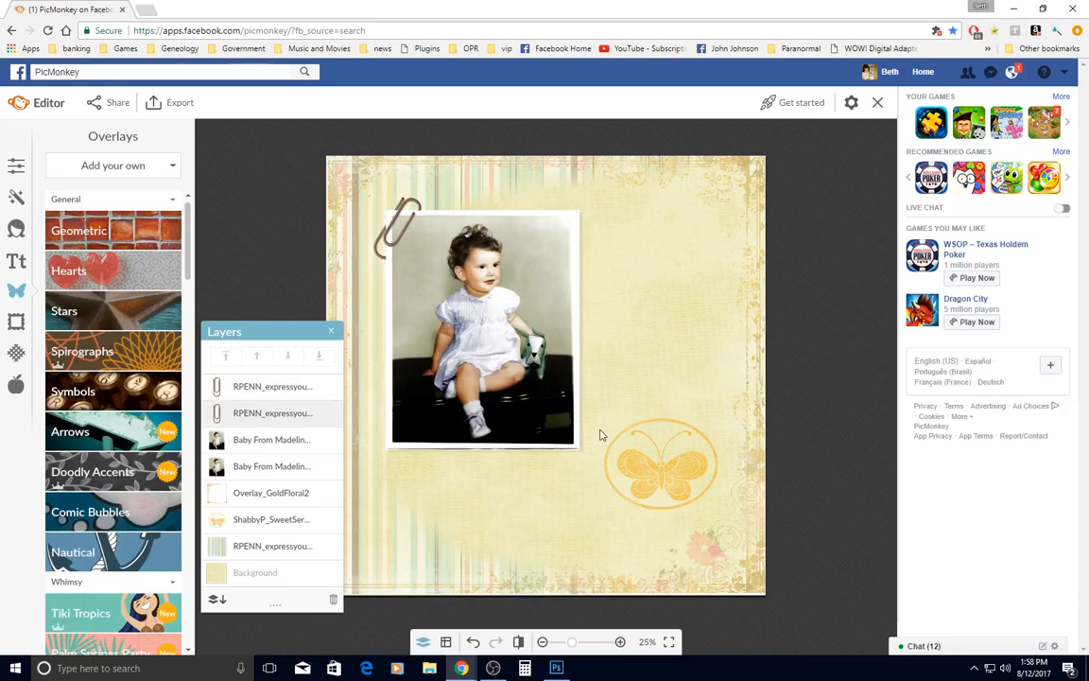
left_click(294, 526)
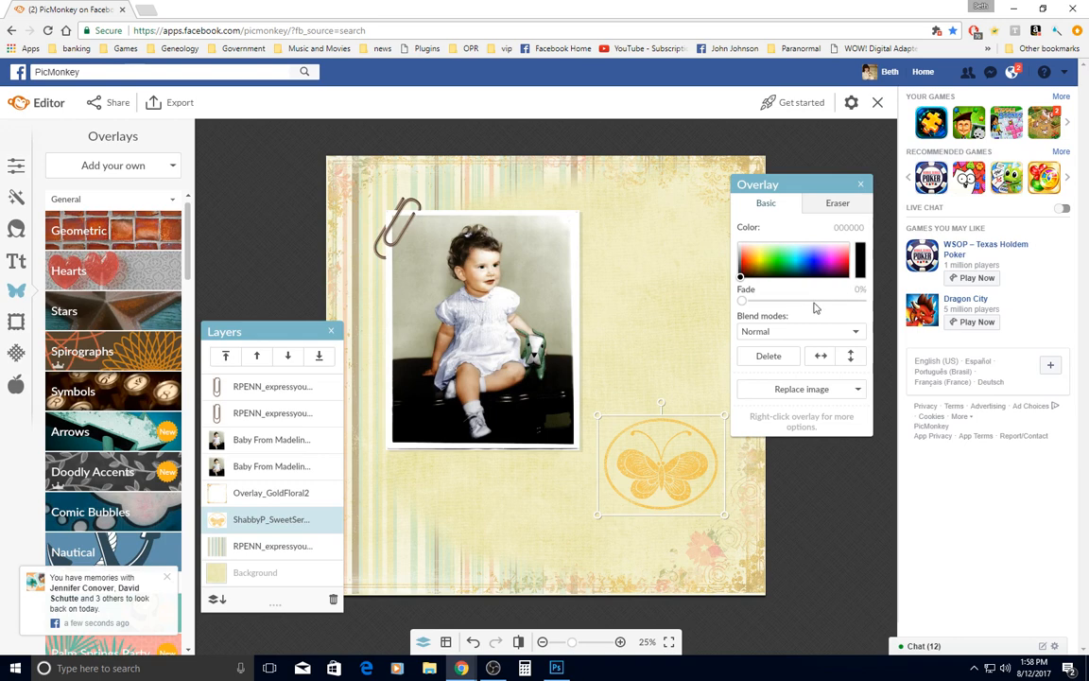
left_click(804, 302)
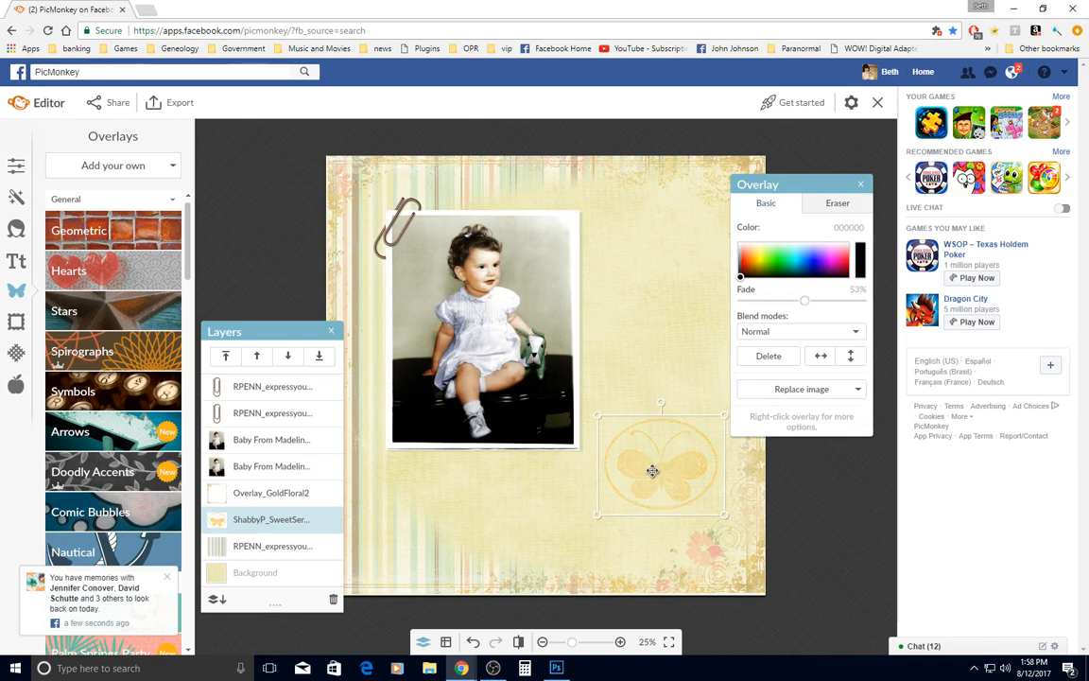
left_click_drag(653, 471, 652, 361)
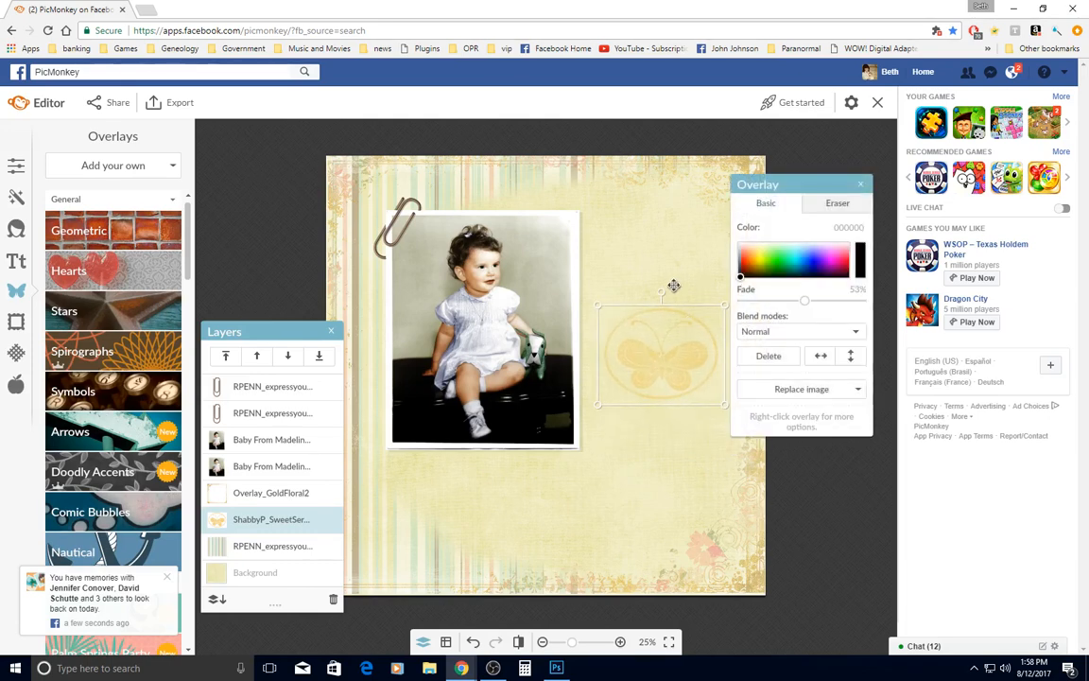
Rotate the butterfly clockwise and shift it slightly higher beside the photo, undoing the accidental move of the gold floral frame
left_click_drag(662, 290, 708, 286)
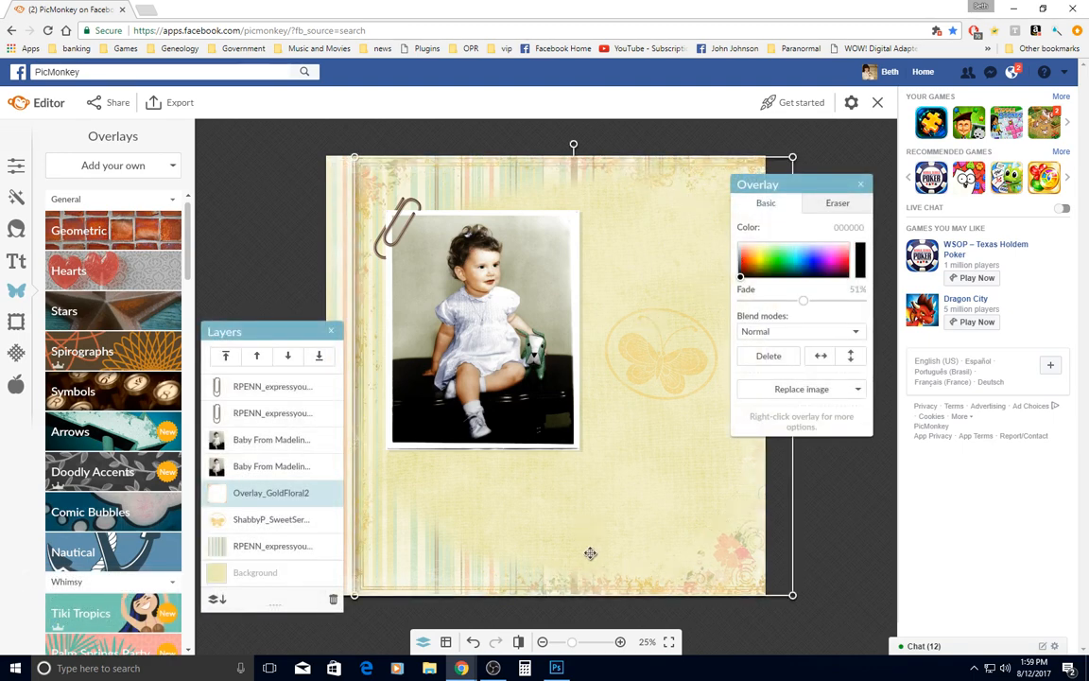
left_click(475, 643)
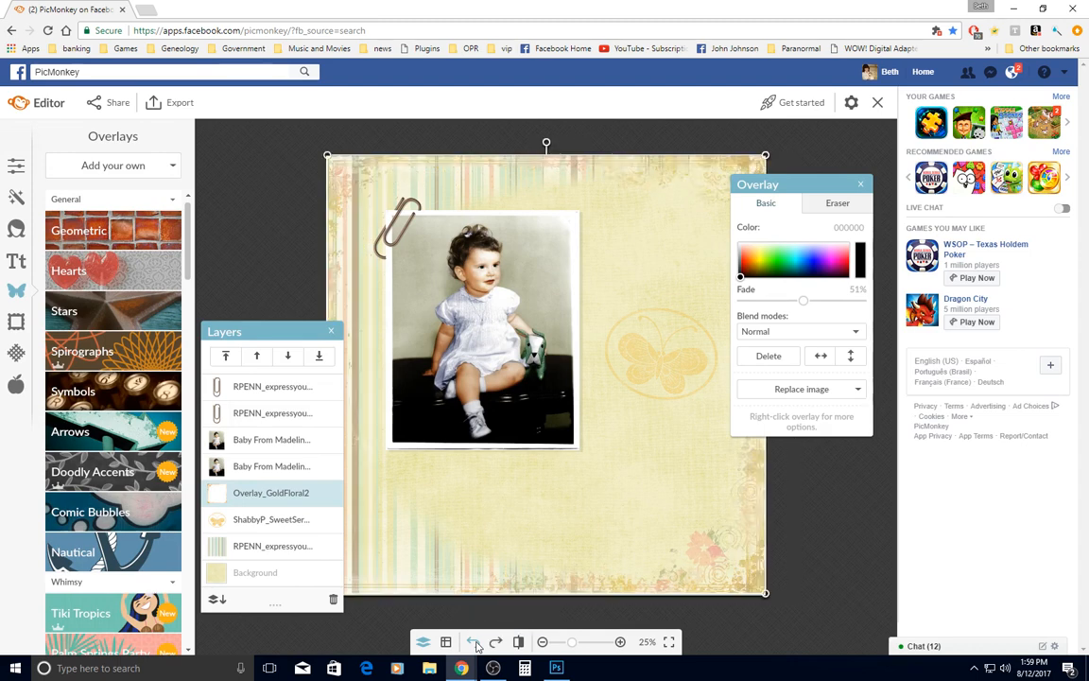
left_click(244, 521)
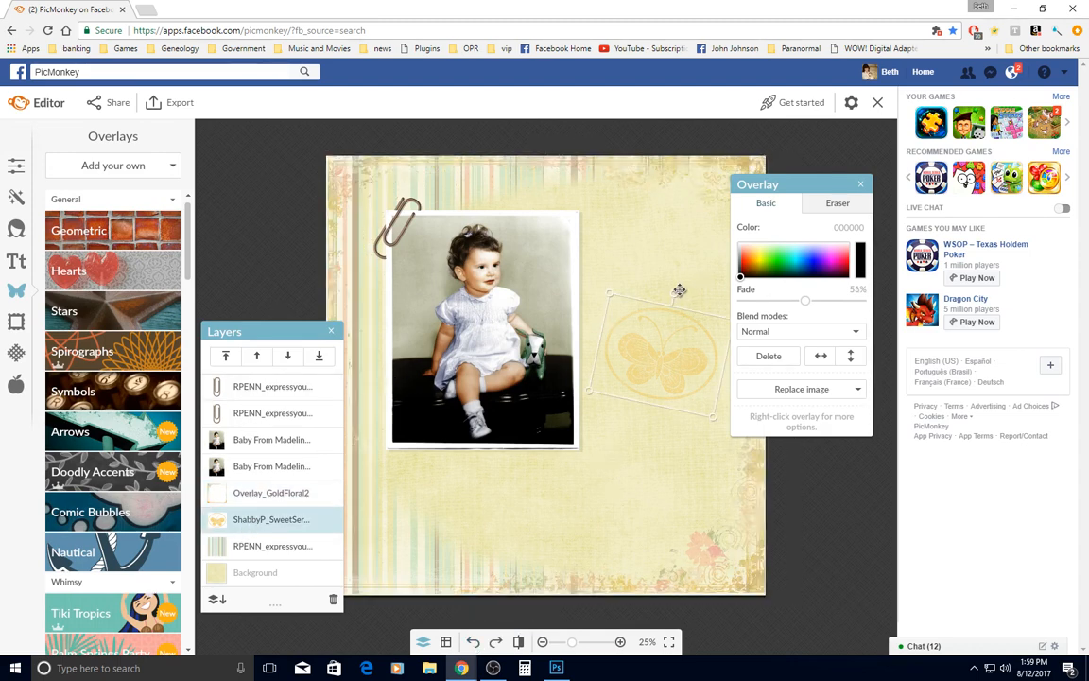
left_click_drag(675, 293, 684, 297)
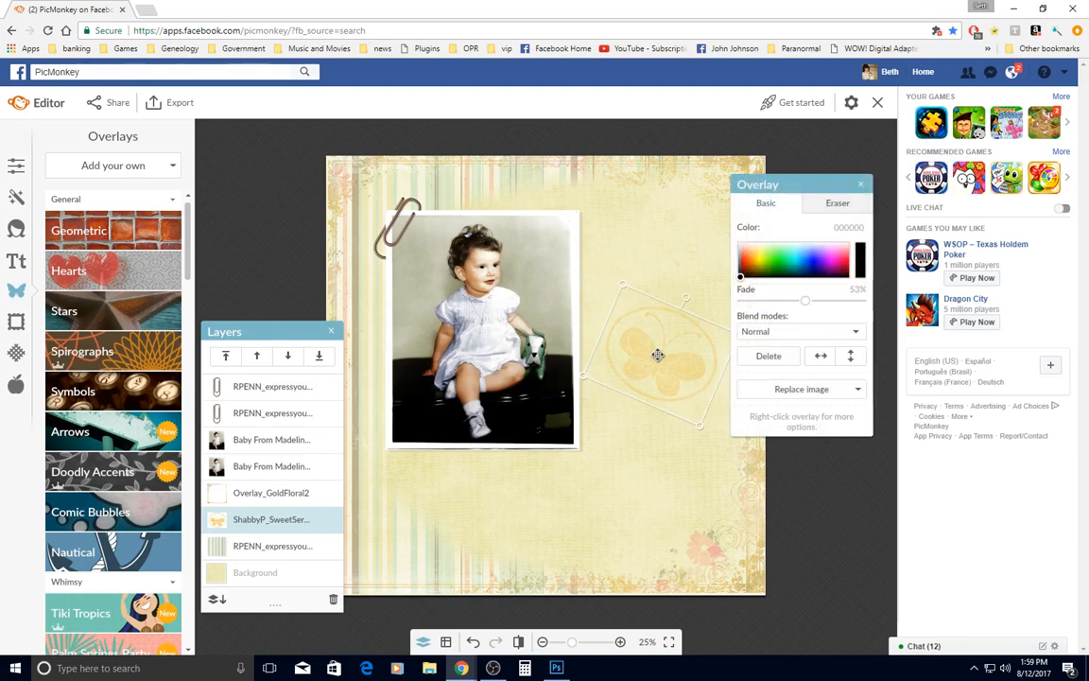
left_click_drag(656, 352, 656, 328)
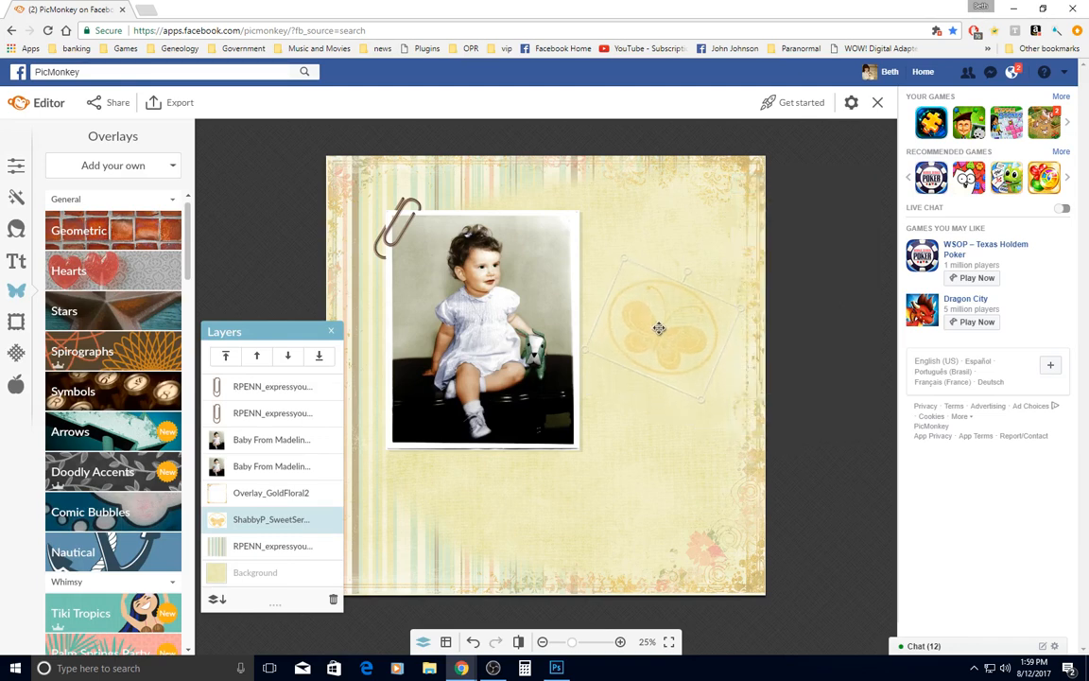
left_click(291, 390)
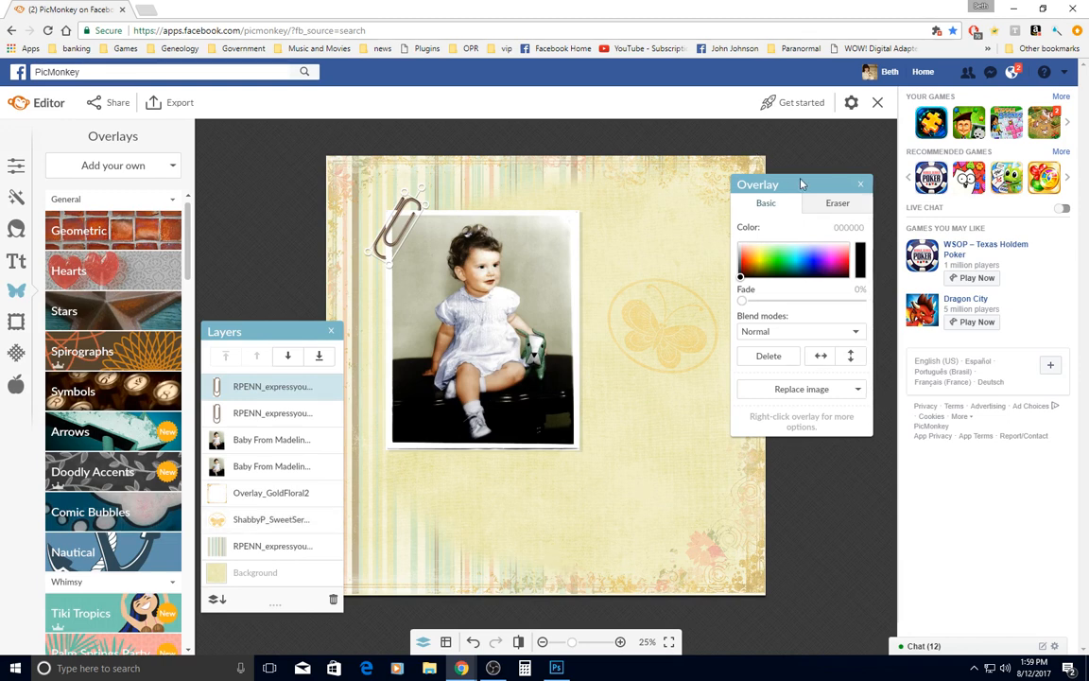
left_click(861, 187)
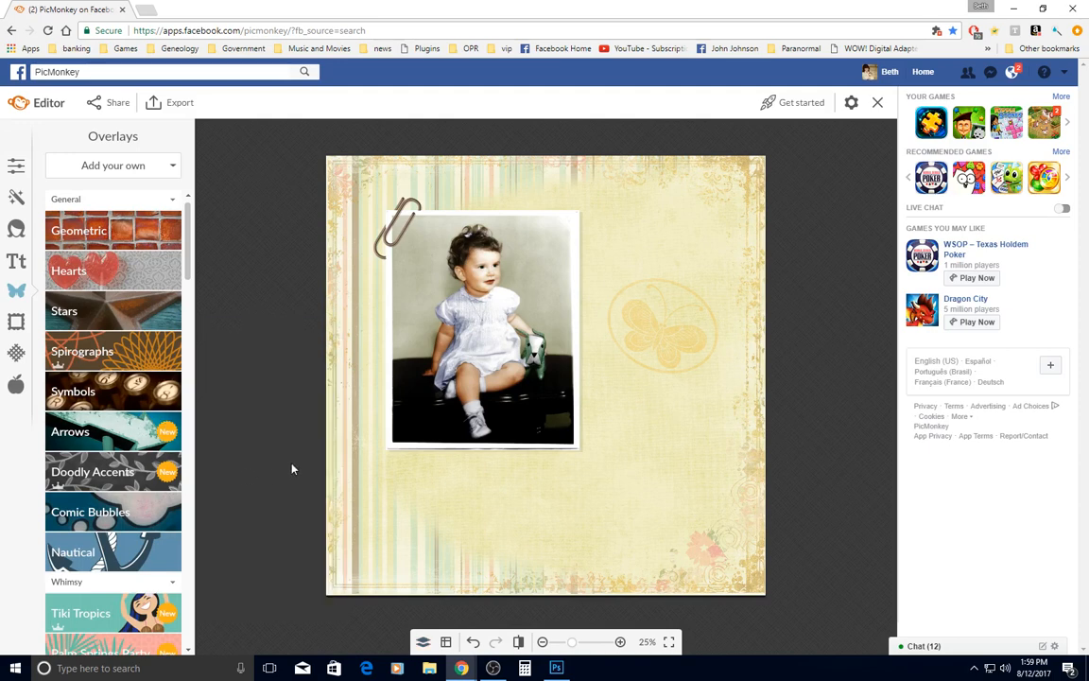
Add a text box to the page and position it below the baby photo
left_click(14, 266)
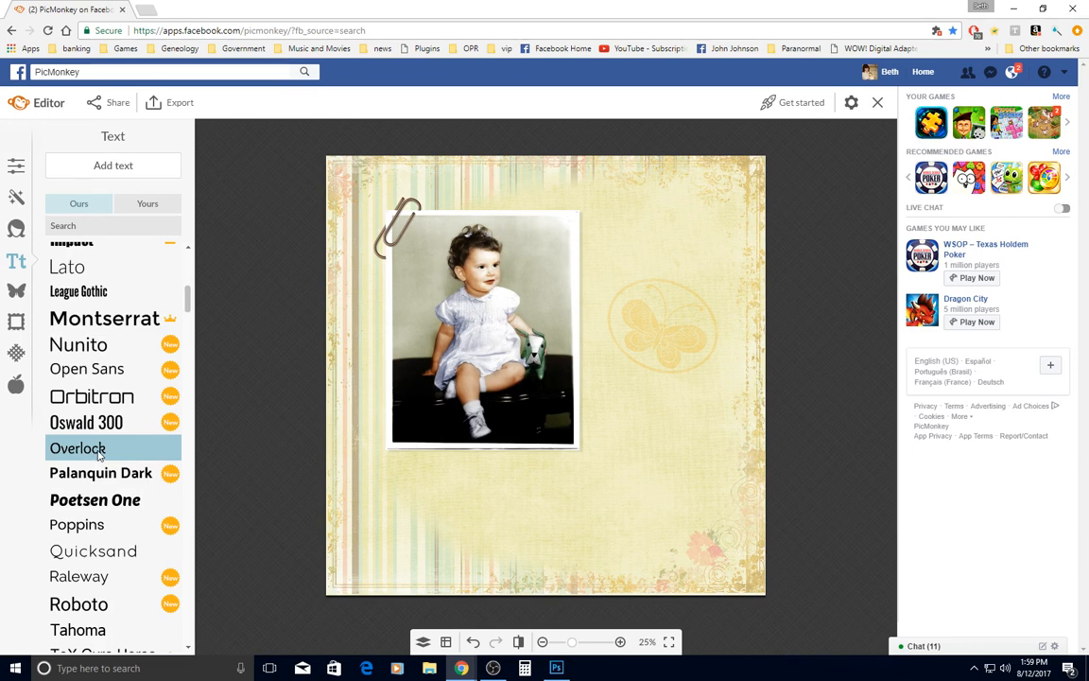
left_click(119, 170)
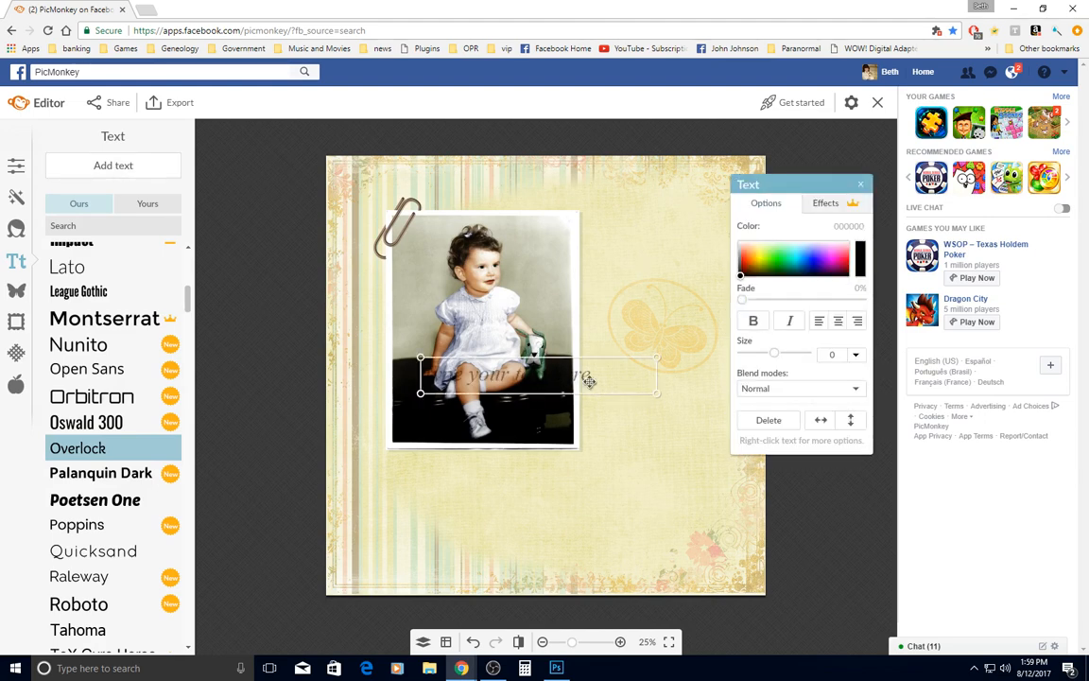
key("Down")
key("Down")
key("Down")
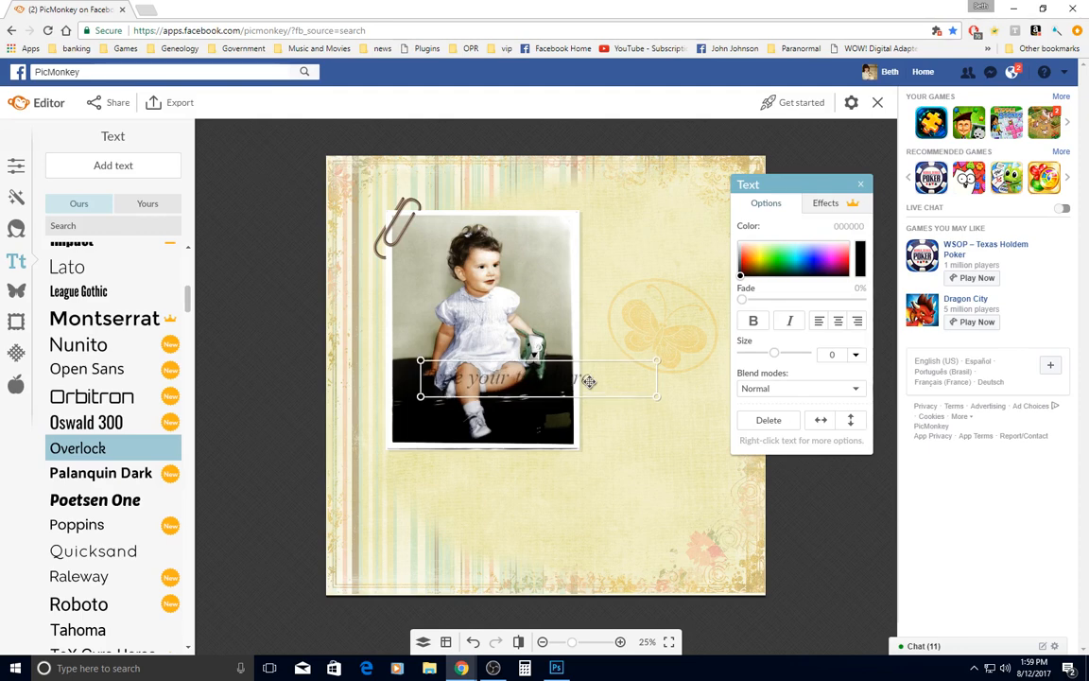
key("Down")
key("Down")
key("Down")
key("Down")
key("Down")
key("Down")
key("Down")
key("Down")
key("Down")
key("Down")
key("Down")
key("Down")
key("Down")
key("Down")
key("Down")
key("Down")
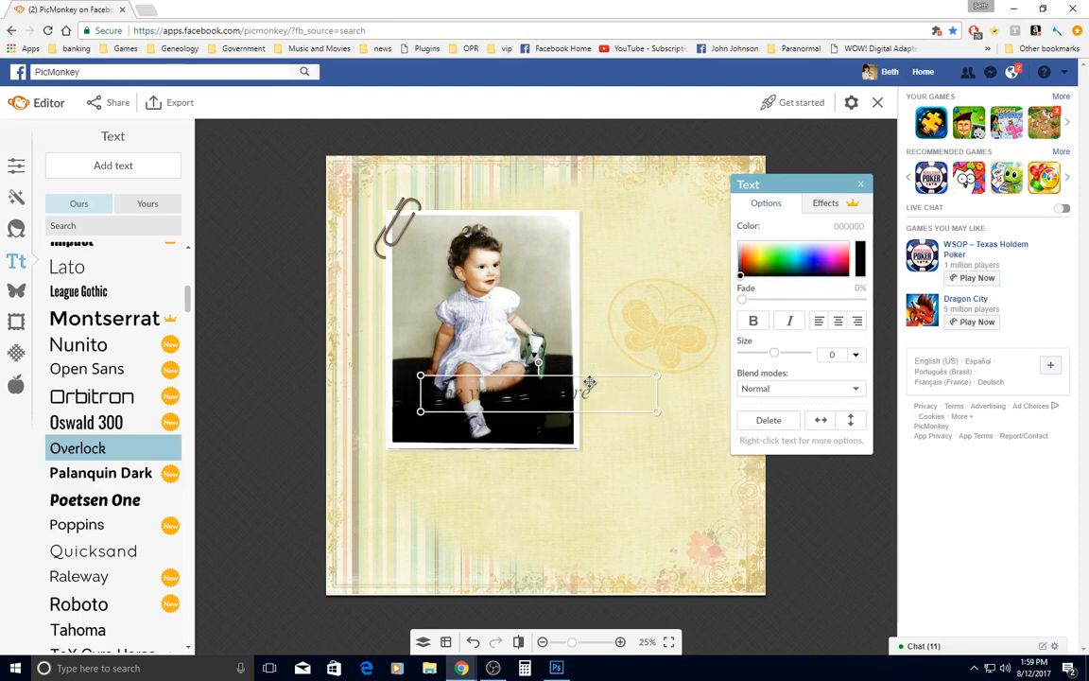
key("Down")
key("Down")
key("Down")
key("Down")
key("Down")
key("Down")
key("Down")
key("Down")
key("Down")
key("Down")
key("Down")
key("Down")
key("Down")
key("Down")
key("Down")
key("Down")
key("Down")
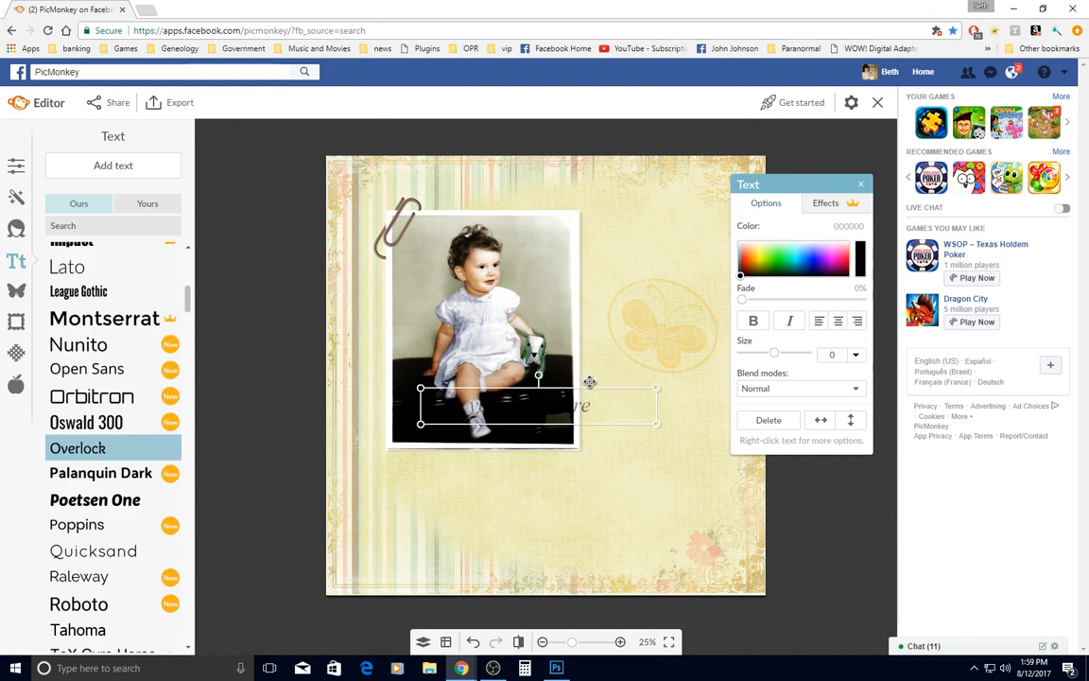
key("Down")
key("Down")
key("Down")
key("Down")
key("Down")
key("Down")
key("Down")
key("Down")
key("Down")
key("Down")
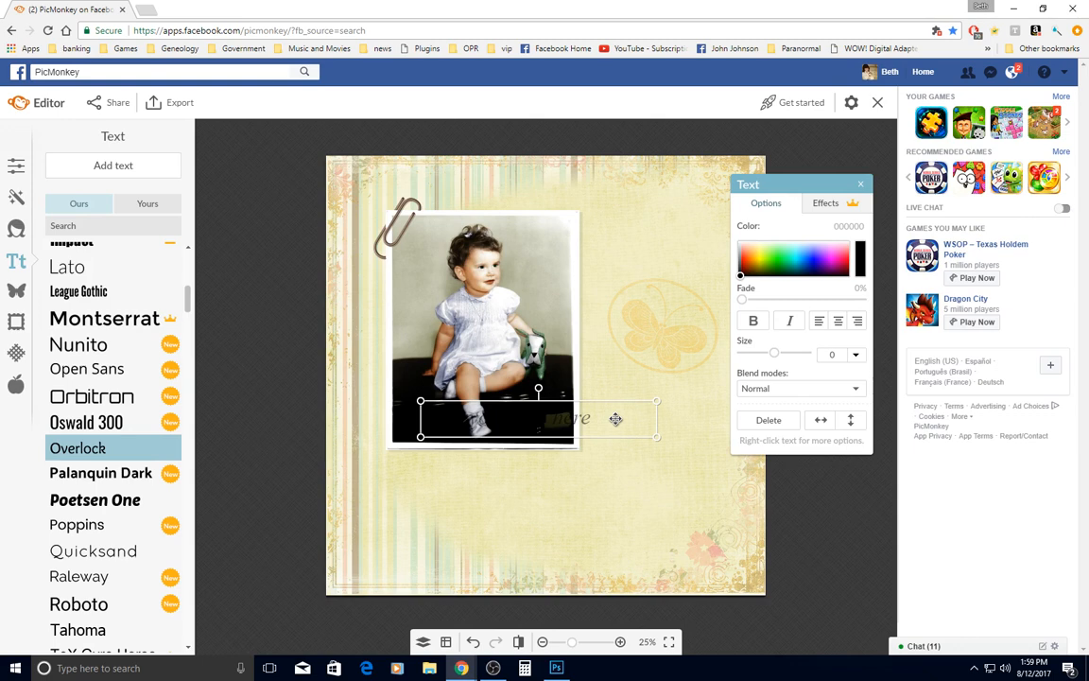
left_click_drag(616, 419, 633, 486)
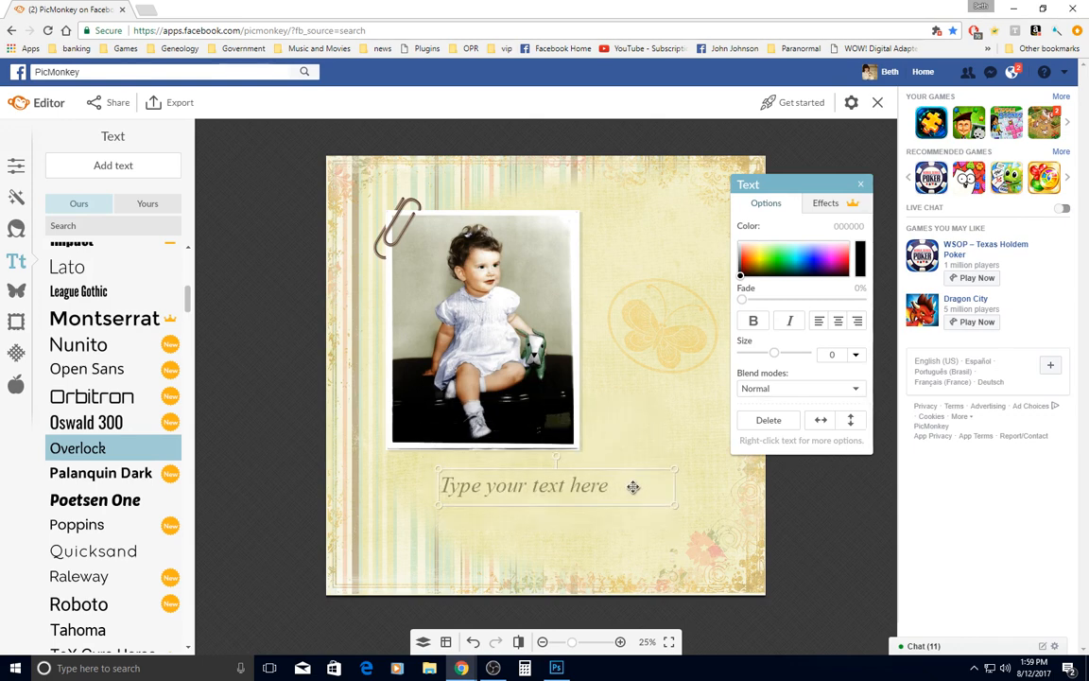
Set the text colour to the paperclip's dark brown, 503b2c, by sampling it from the overlay
left_click(571, 487)
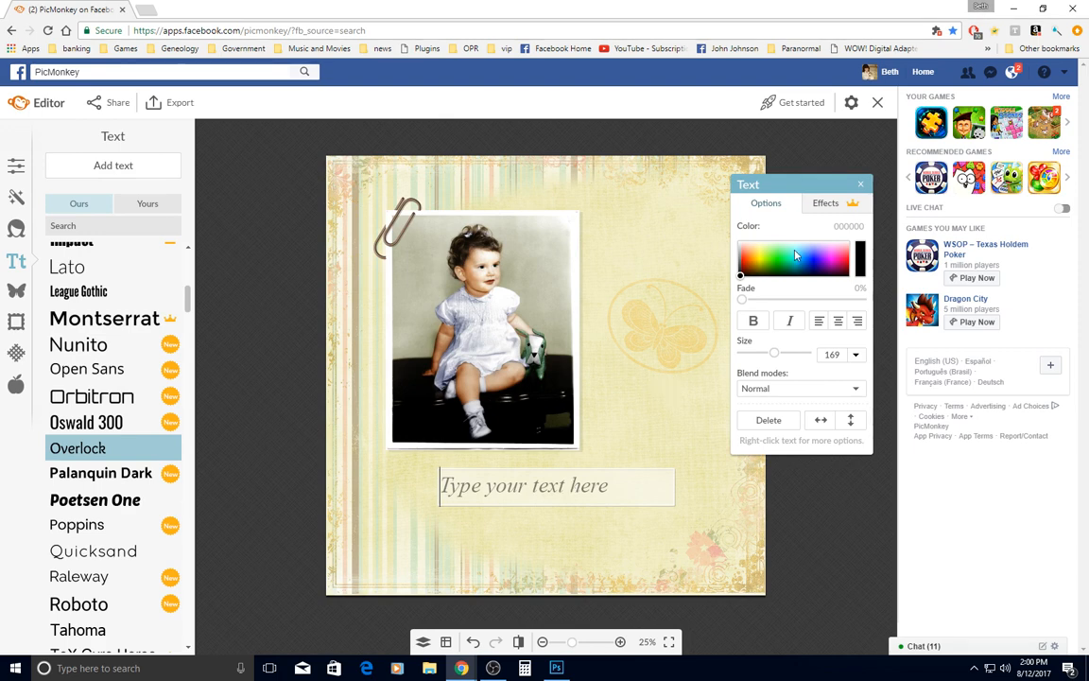
scroll(489, 238, "up", 3)
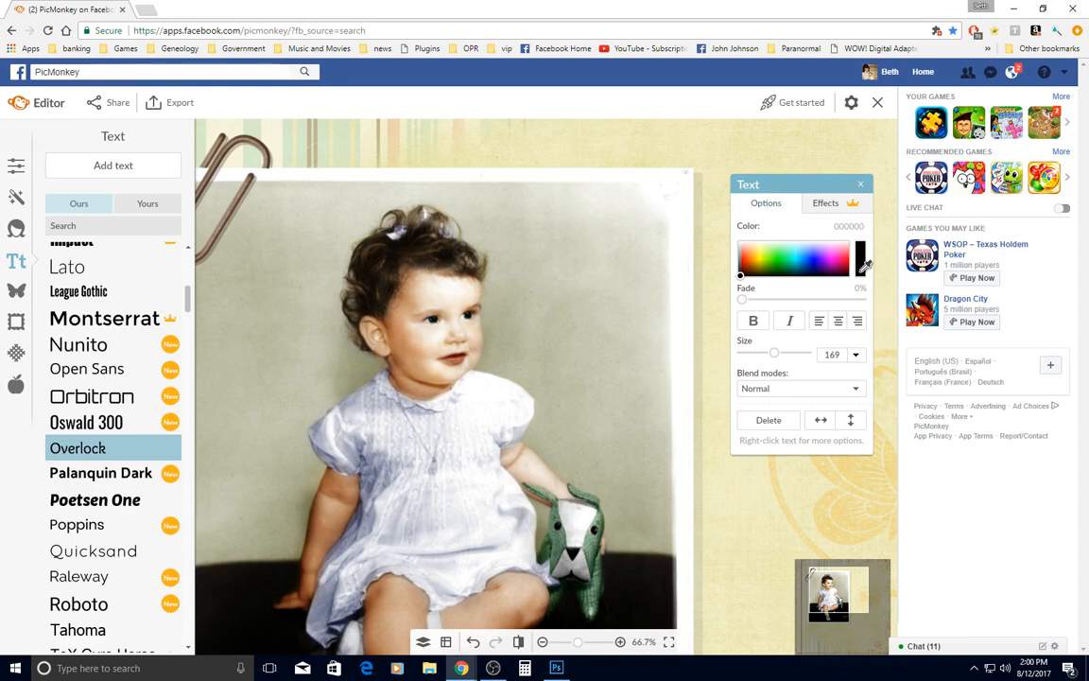
left_click(270, 140)
left_click(271, 142)
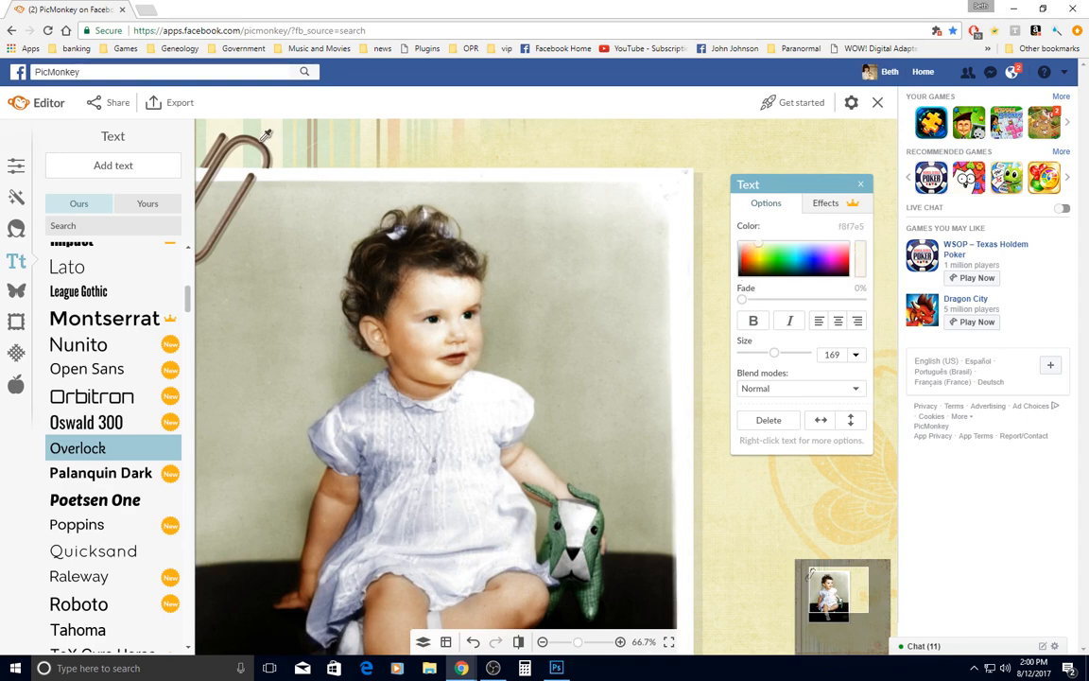
left_click(265, 135)
left_click(259, 142)
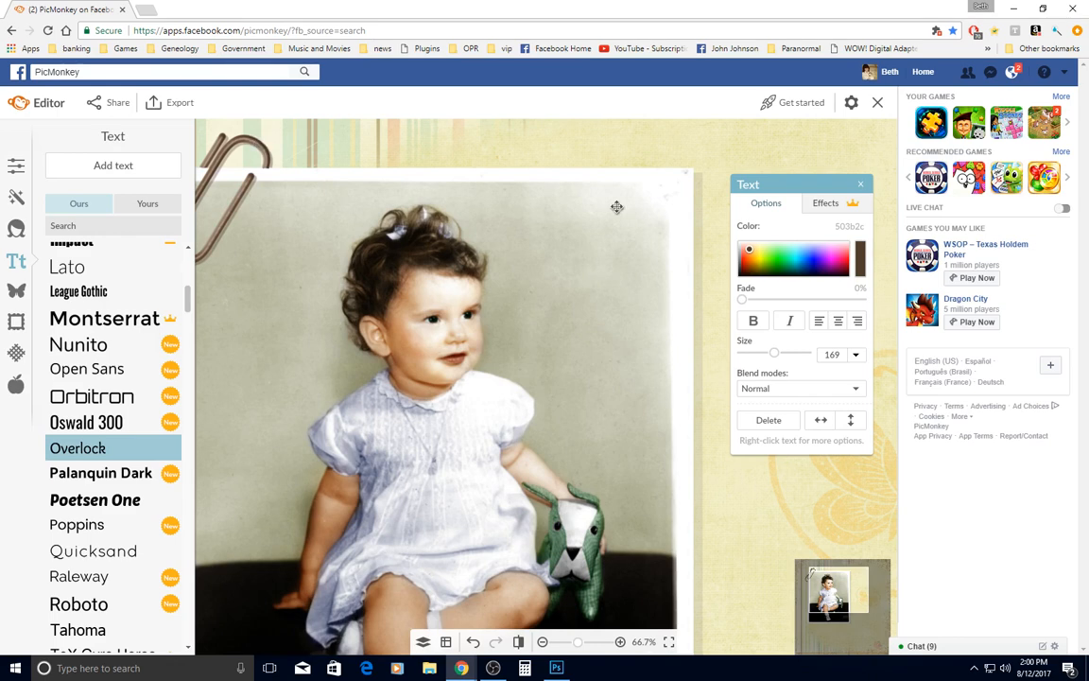
scroll(586, 426, "down", 5)
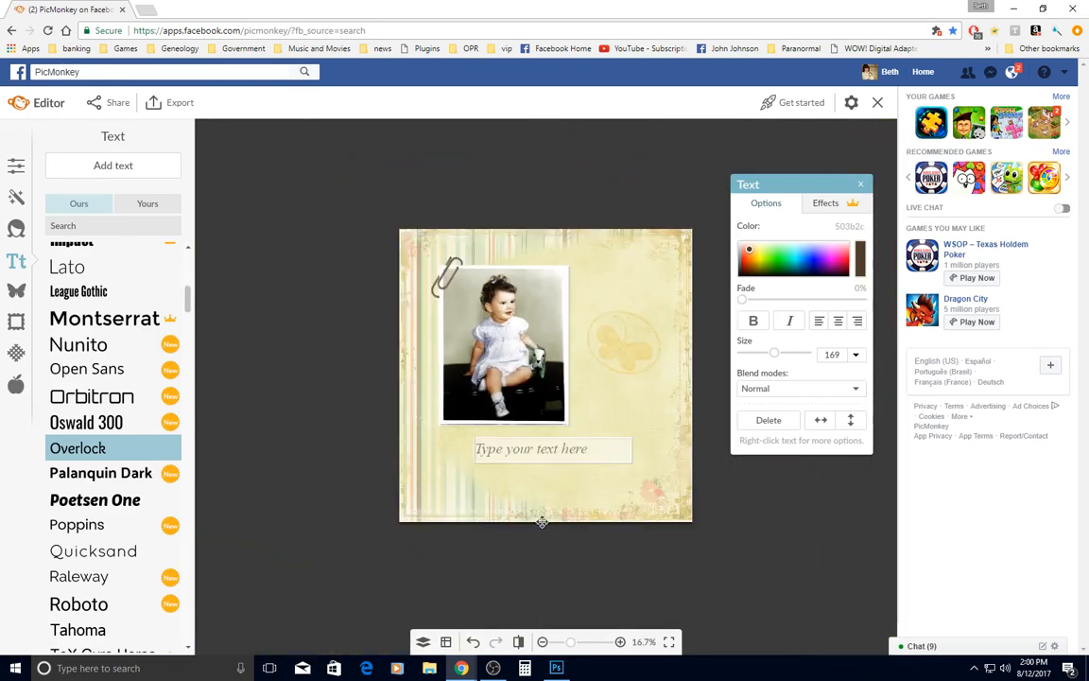
scroll(504, 466, "up", 1)
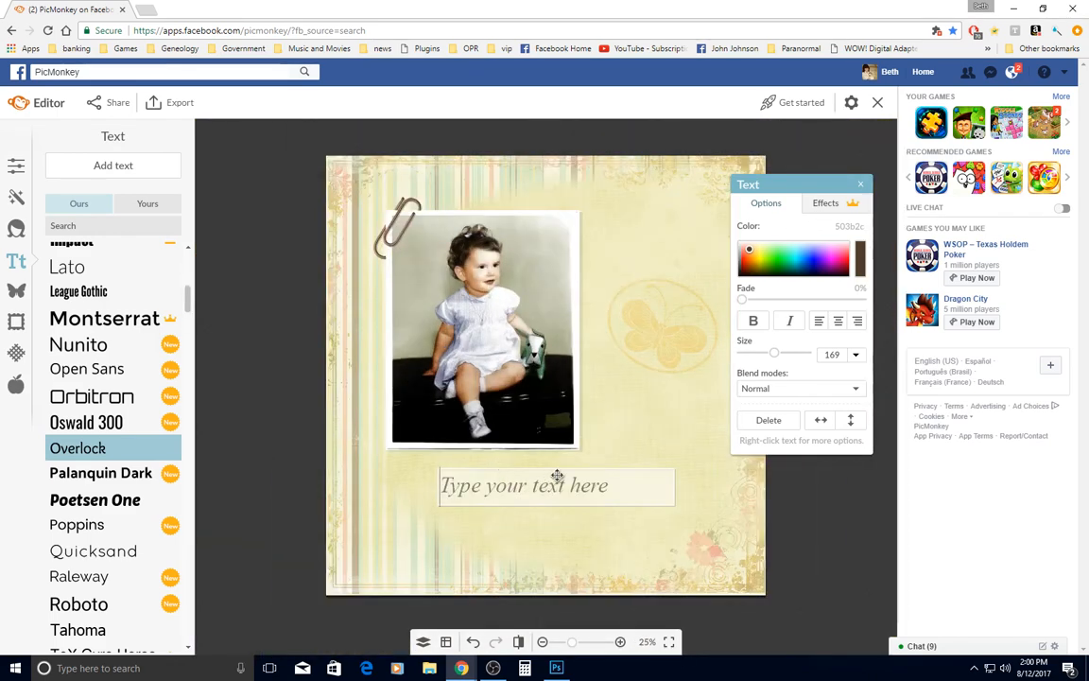
type("M")
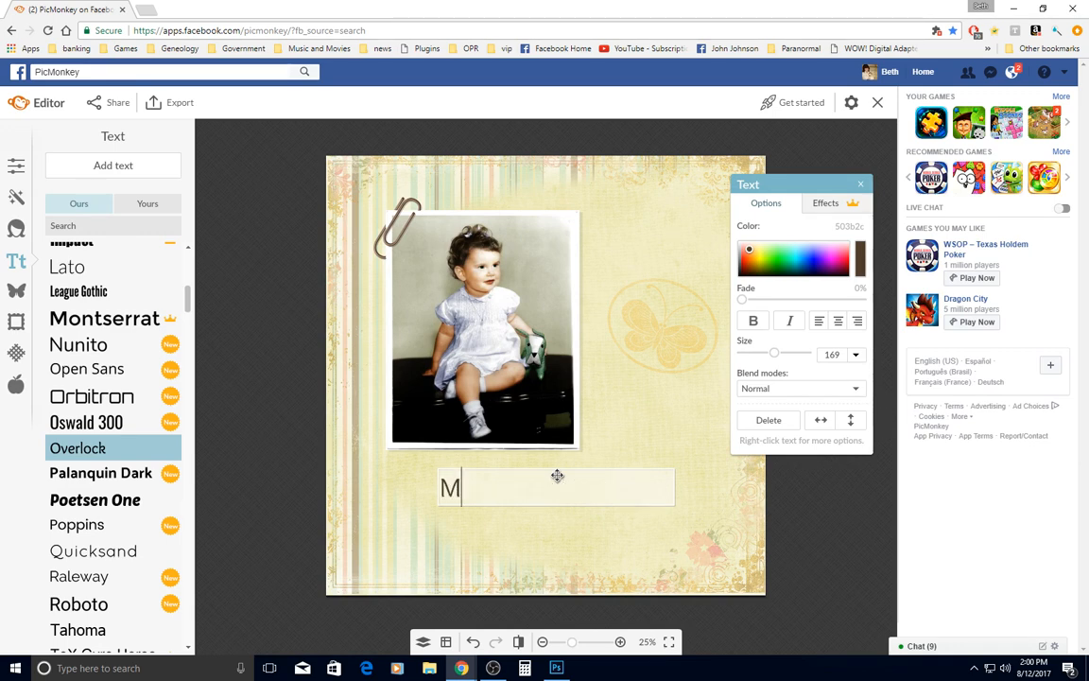
type("ade")
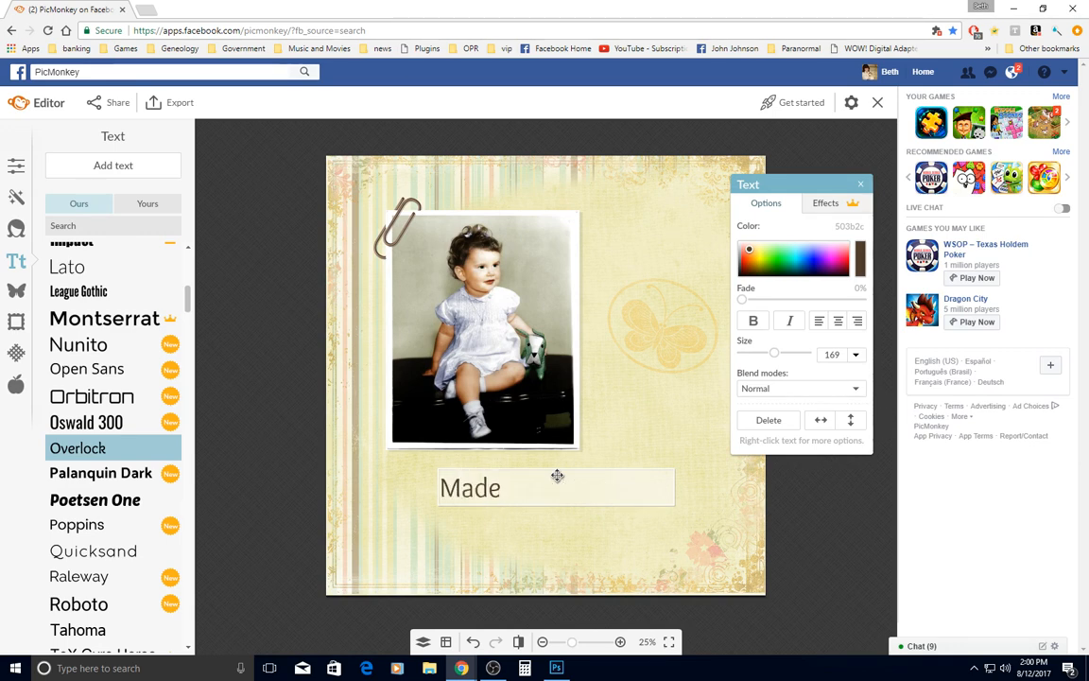
key("BackSpace")
key("BackSpace")
key("BackSpace")
key("BackSpace")
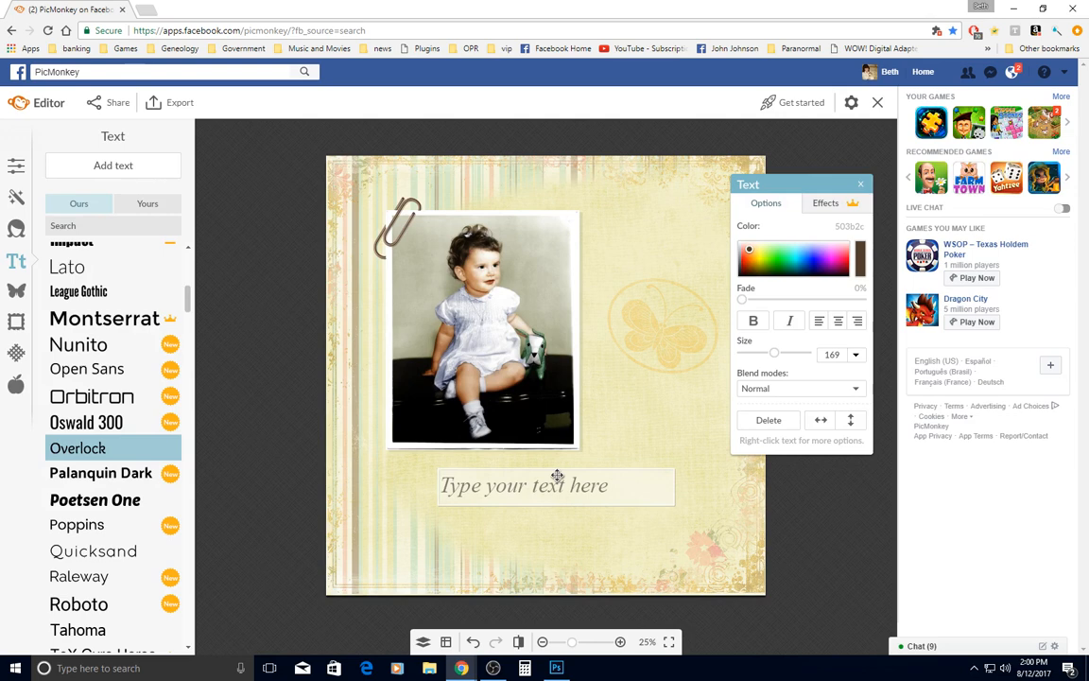
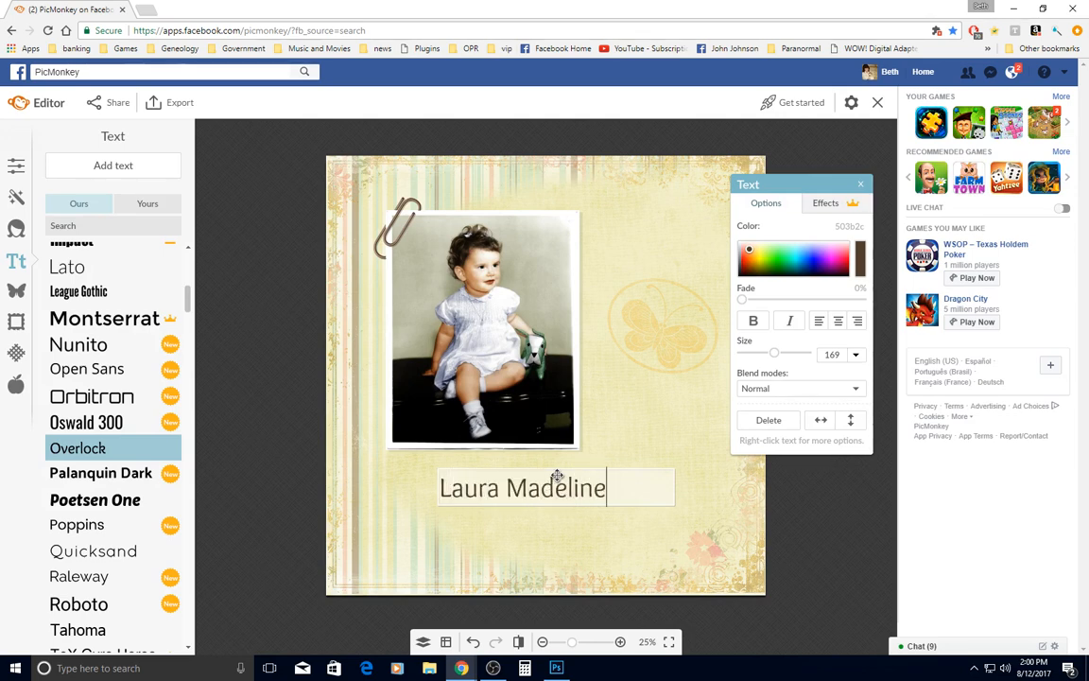
Enter the pictured person's full name with the birth and death years on a second line, and centre-align the text
key("Return")
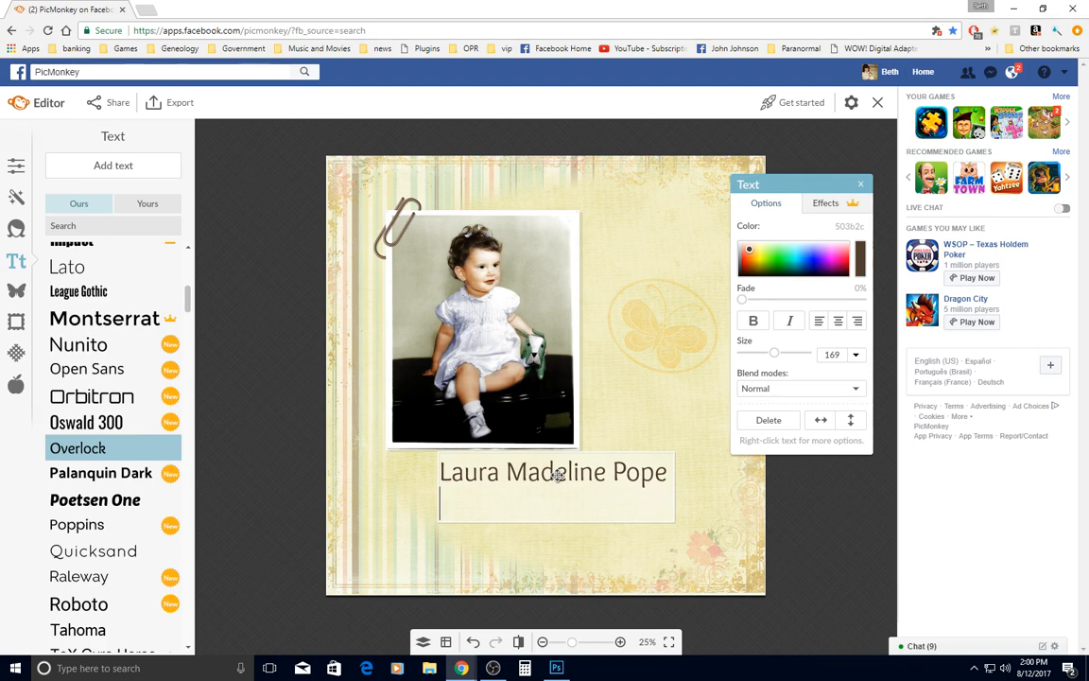
type("1921-")
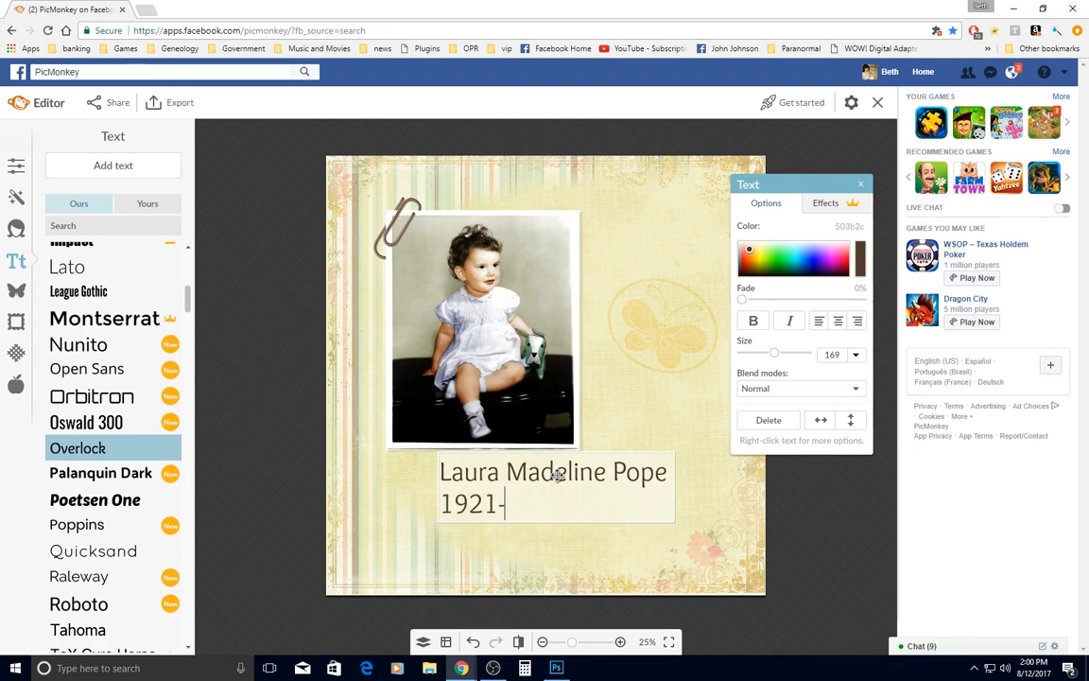
type("2005")
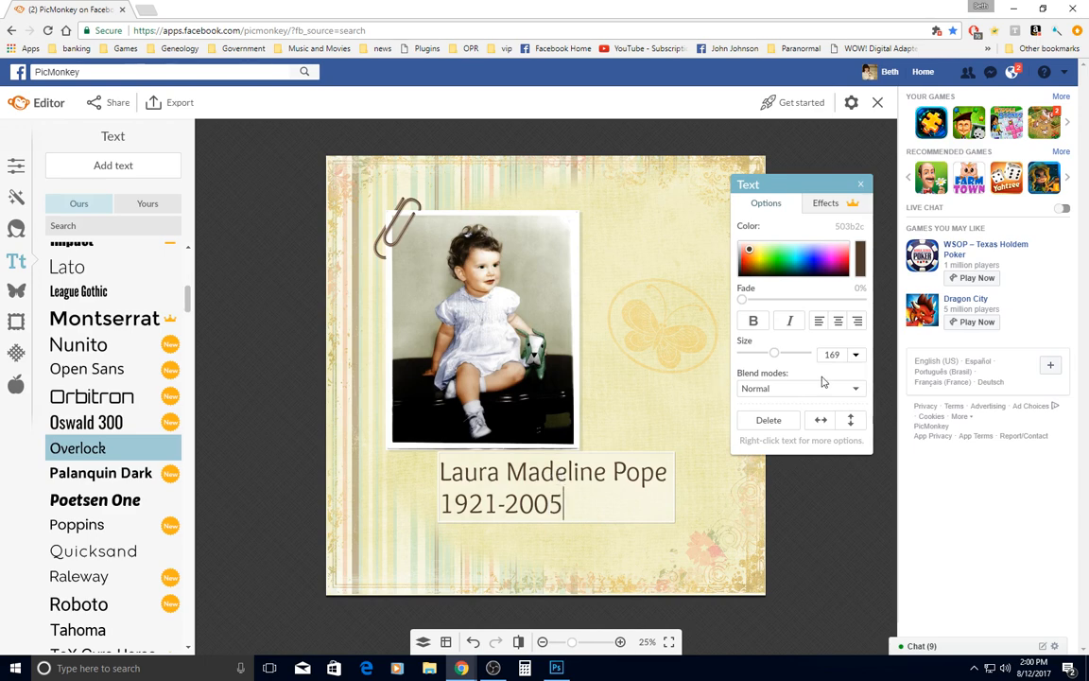
left_click(837, 321)
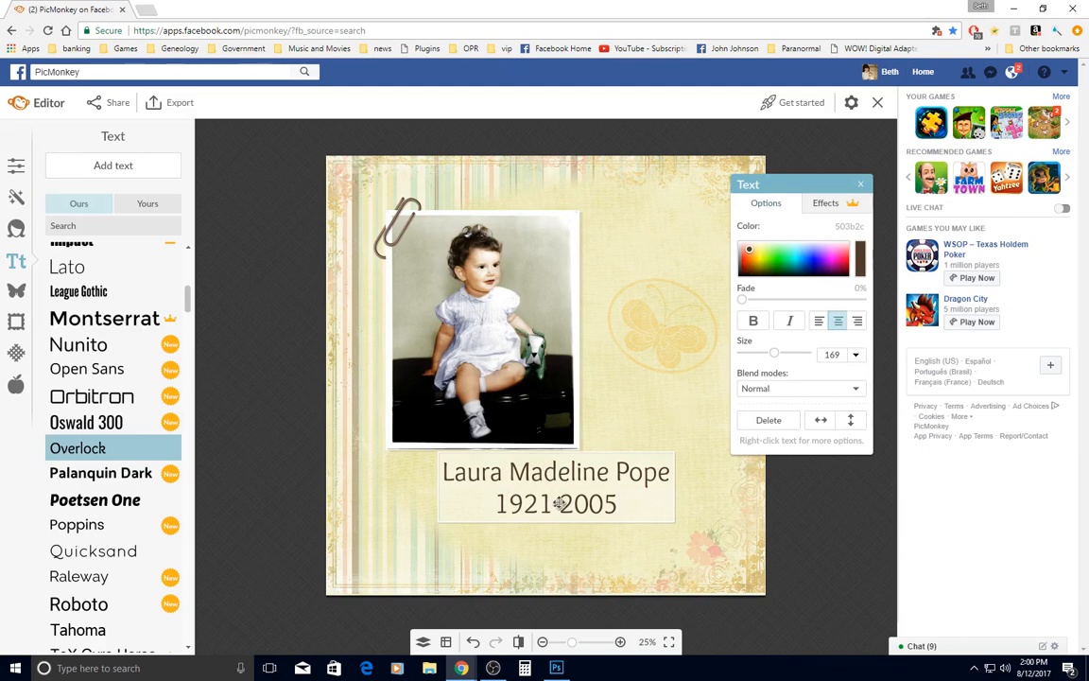
left_click(860, 186)
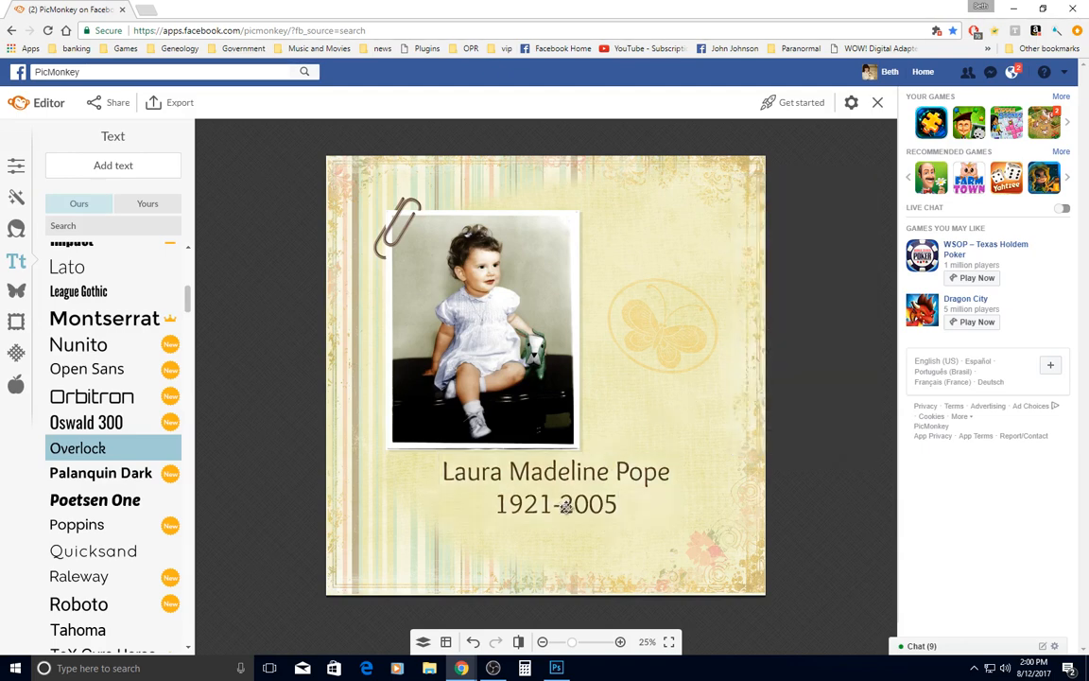
Nudge the name-and-years text straight down to leave a wider gap below the baby photo, and deselect it
left_click(529, 499)
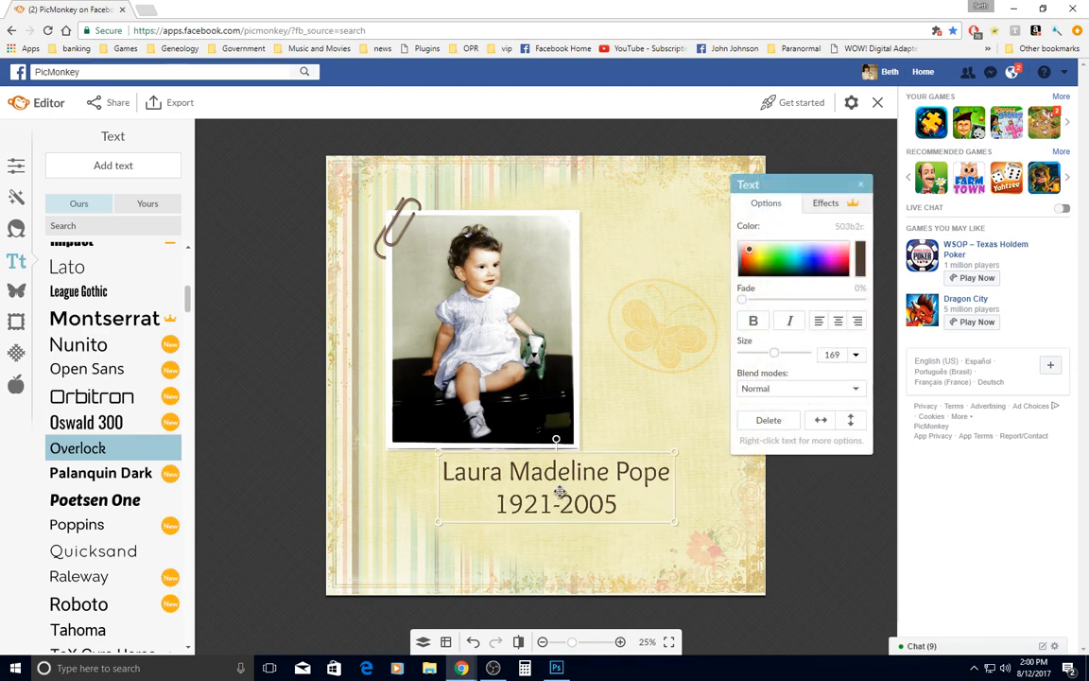
key("Down")
key("Down")
key("Down")
key("Down")
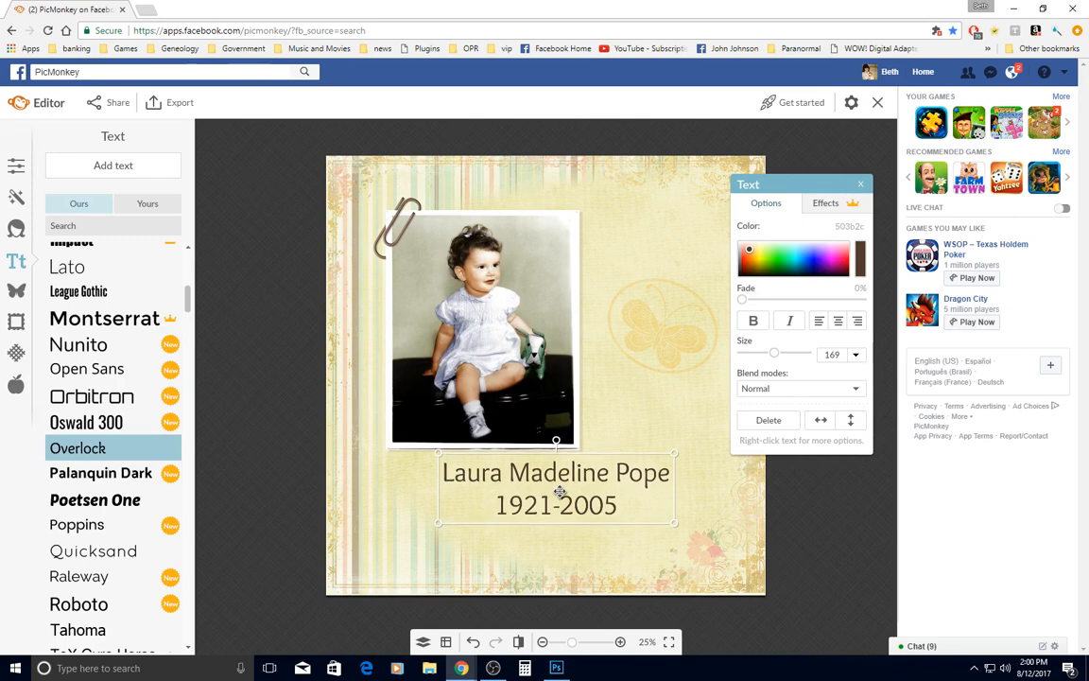
key("Down")
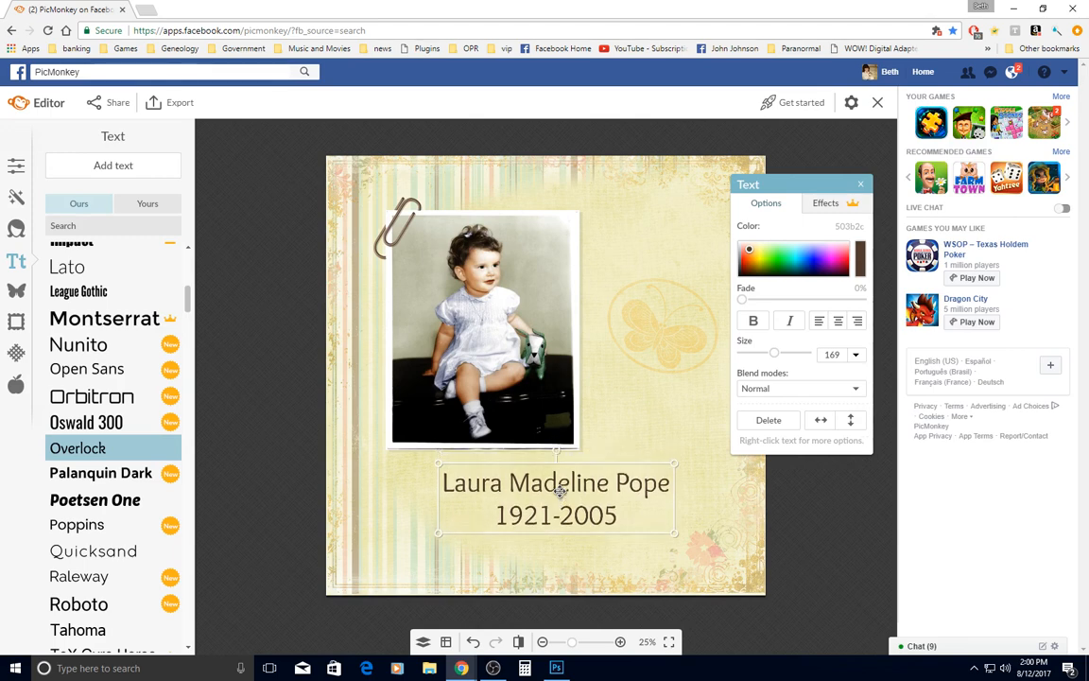
key("Down")
key("Down")
key("Down")
key("Down")
key("Down")
key("Down")
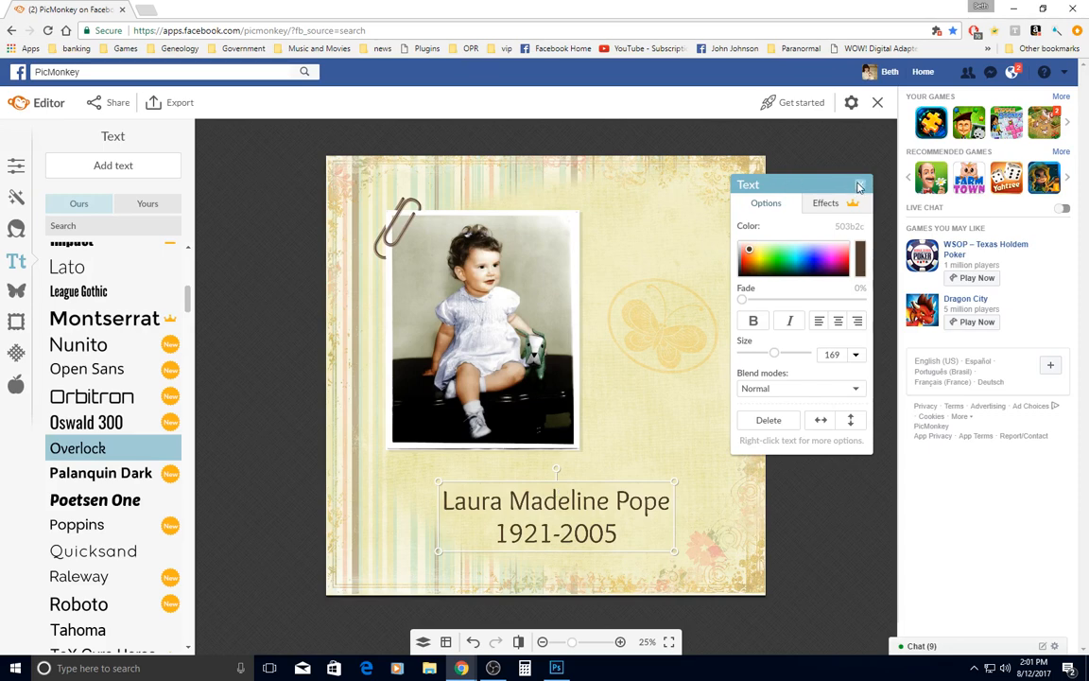
left_click(861, 185)
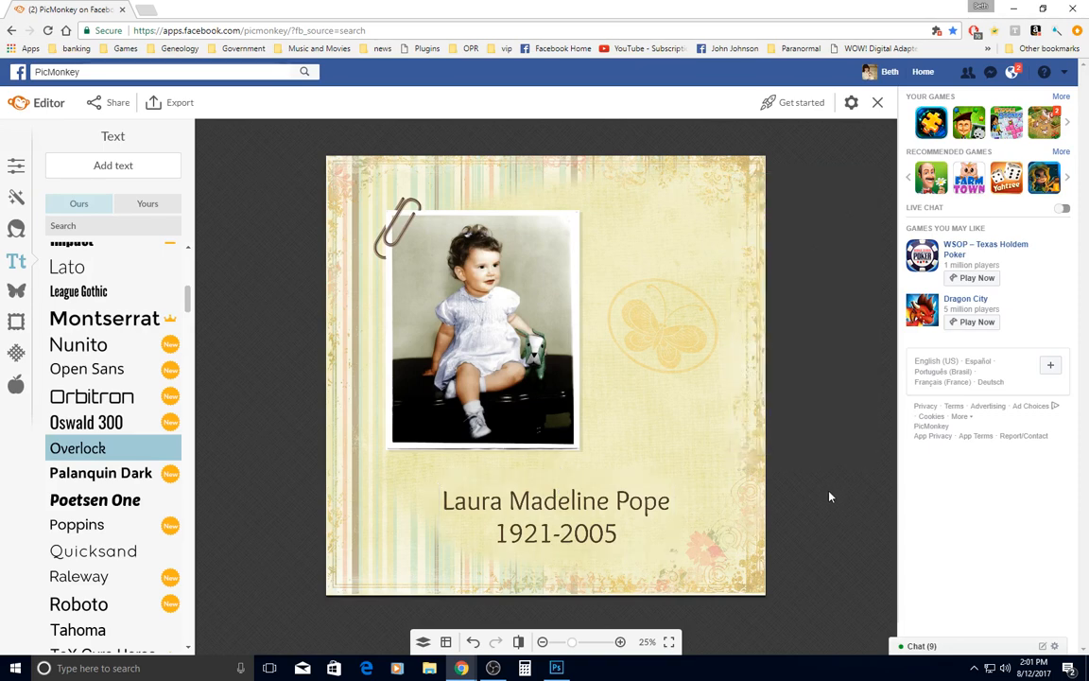